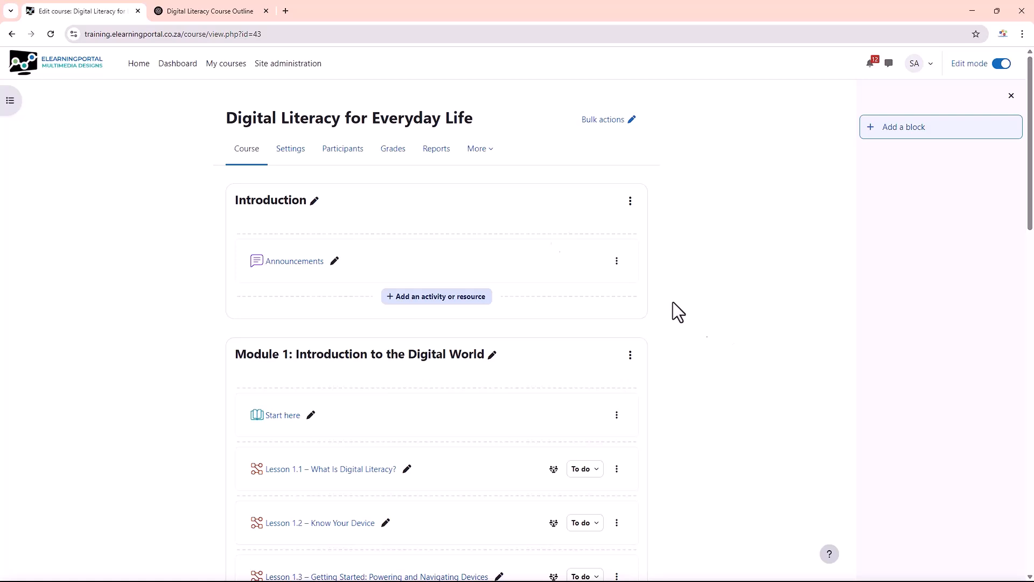
Switch to ChatGPT, paste the prepared Moodle quiz prompt into the message box and set the number of multiple-choice questions to 30
click(212, 13)
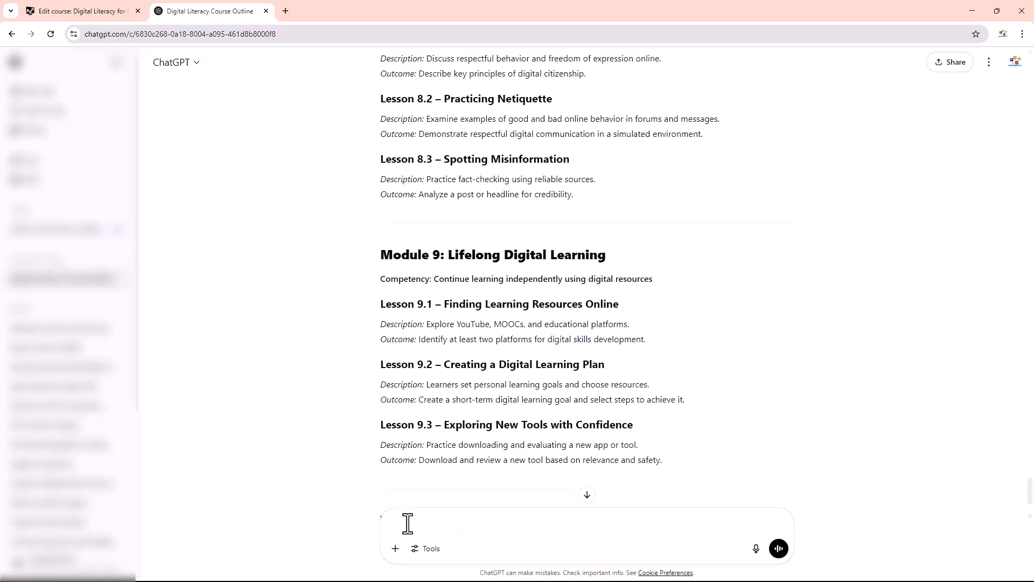
key(ctrl+v)
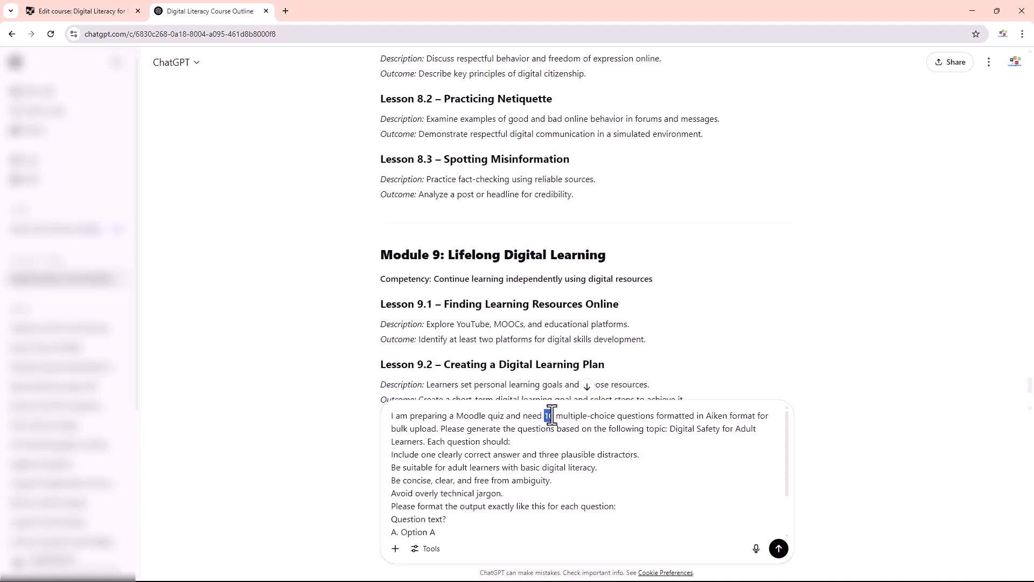
text(30)
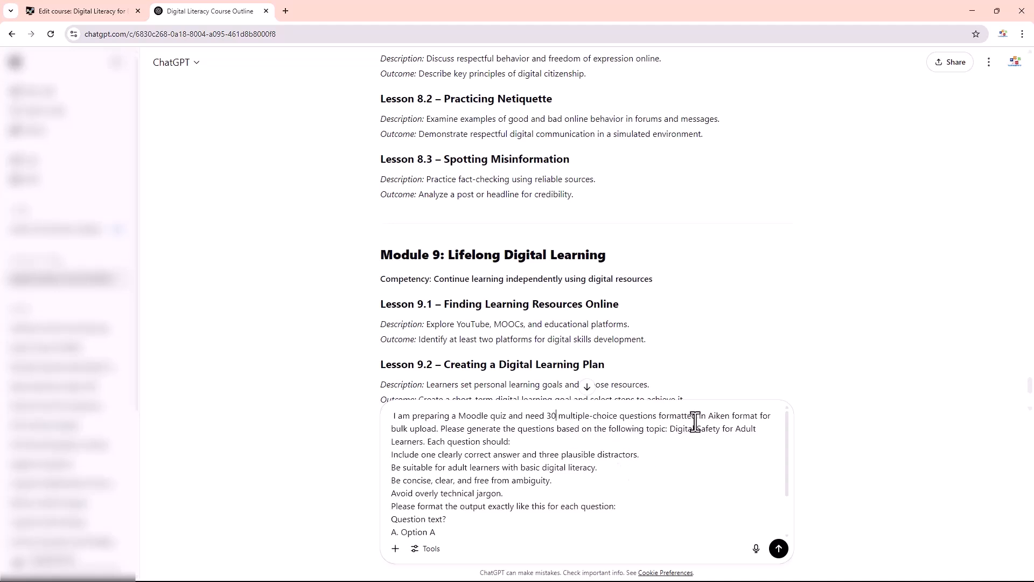
Review the prompt's Aiken format request, Digital Safety for Adult Learners topic, question requirements and output template
drag(710, 420, 754, 420)
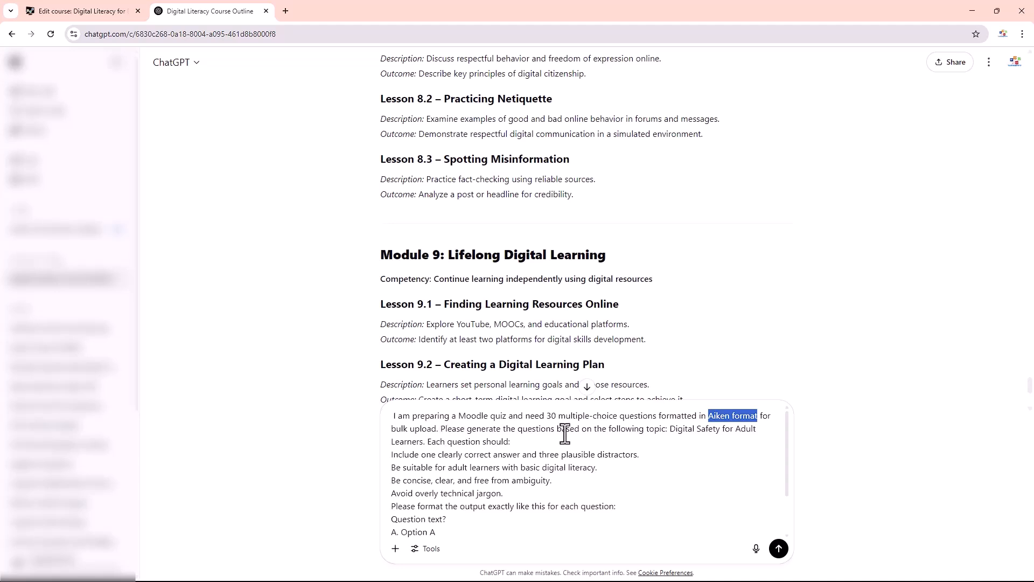
drag(673, 431, 425, 441)
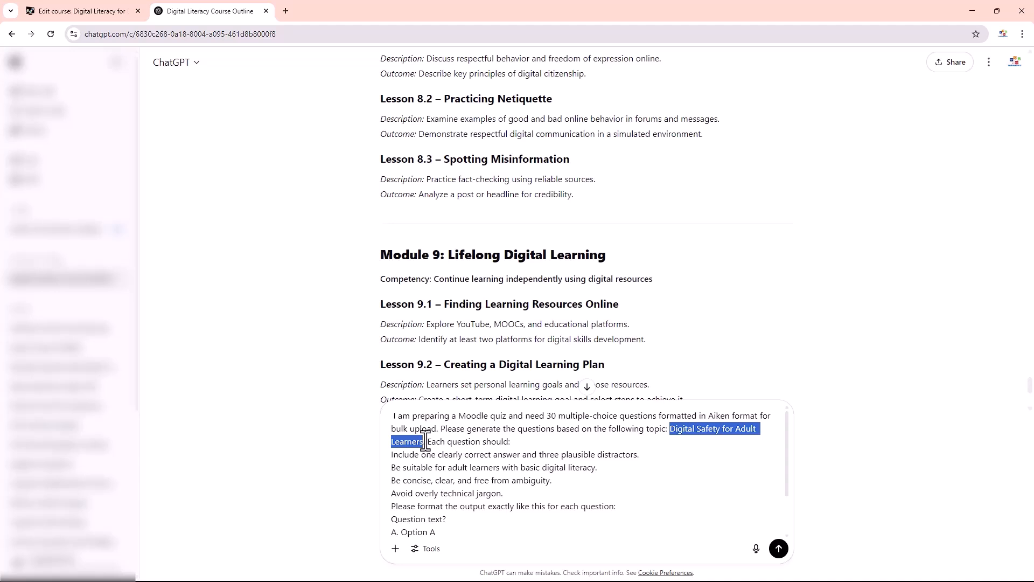
click(440, 446)
drag(430, 443, 507, 443)
click(488, 466)
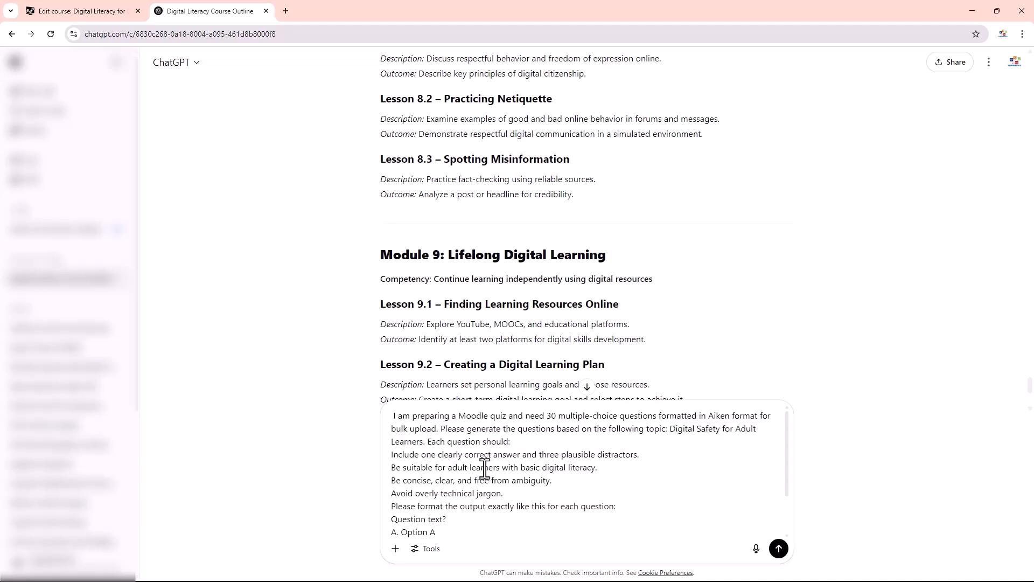
drag(394, 458, 638, 455)
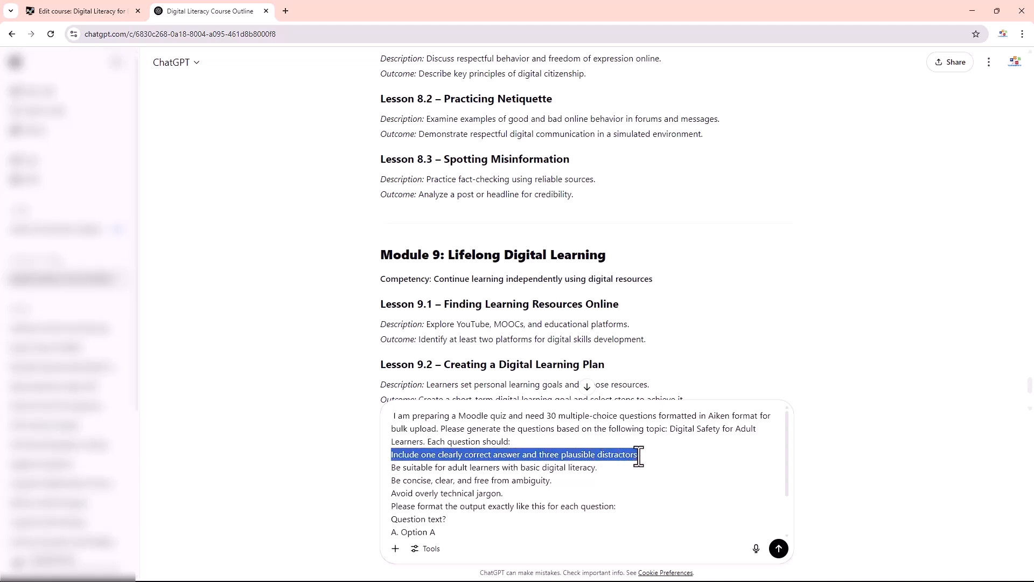
click(475, 480)
drag(394, 468, 613, 471)
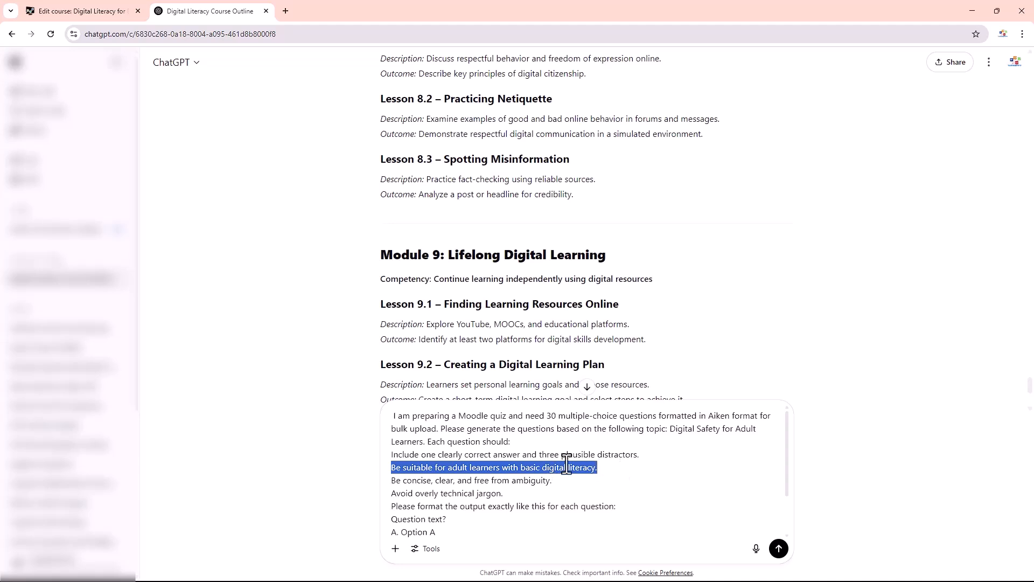
click(399, 483)
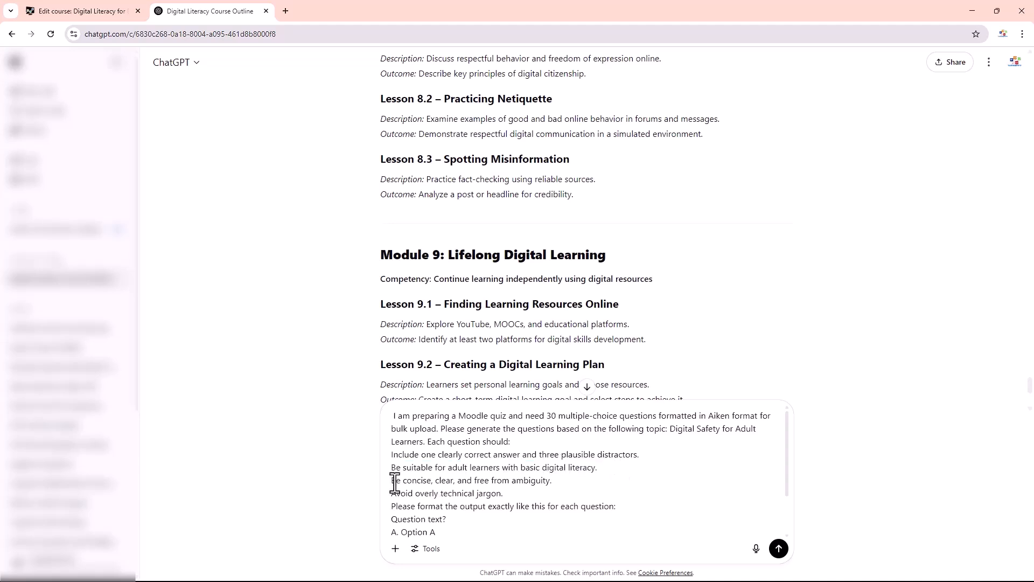
drag(395, 483, 555, 483)
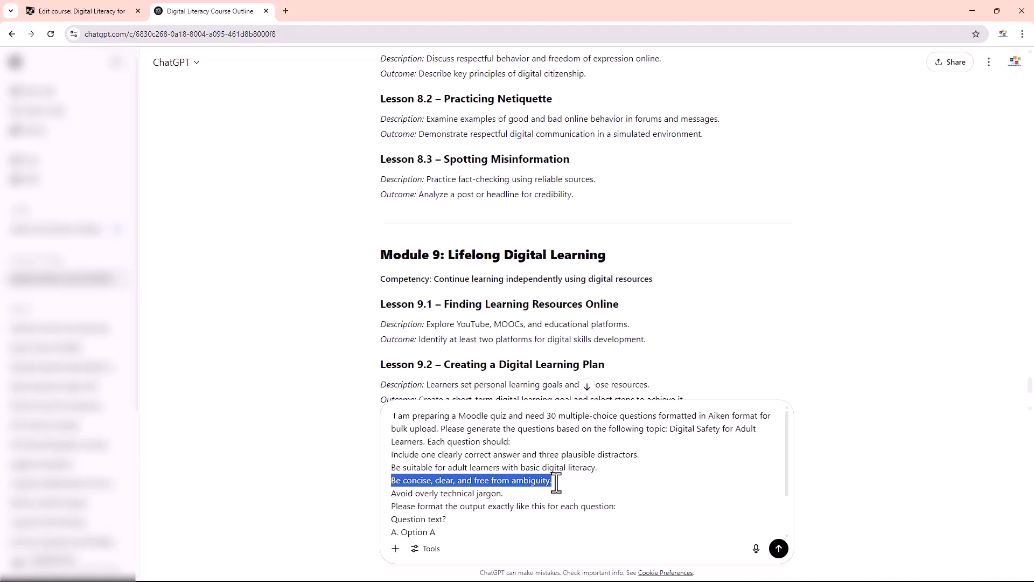
click(395, 493)
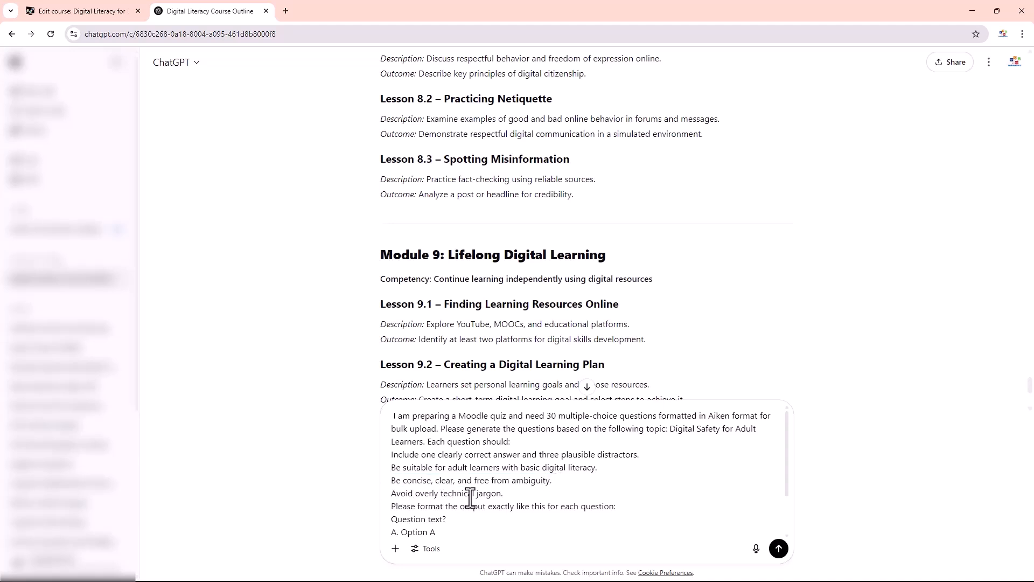
scroll(501, 487, down, 2)
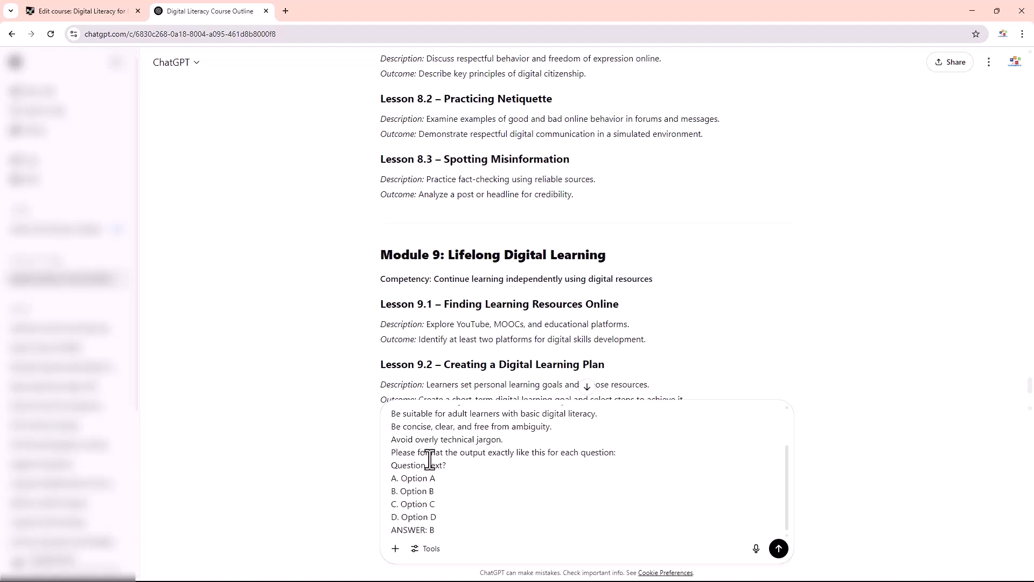
scroll(393, 455, up, 2)
scroll(482, 479, down, 2)
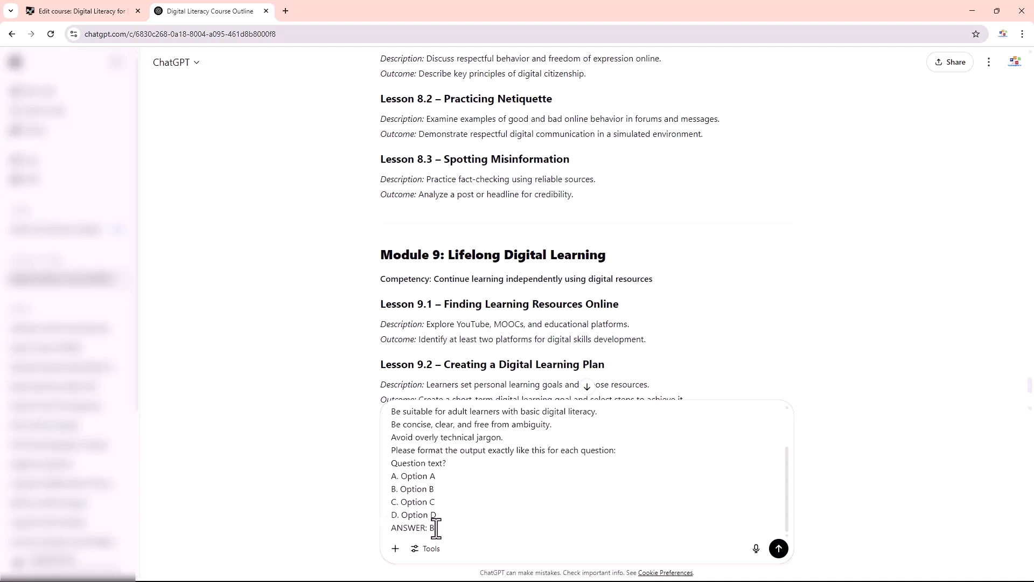
Submit the quiz prompt and look through the multiple-choice questions as they are generated
click(778, 548)
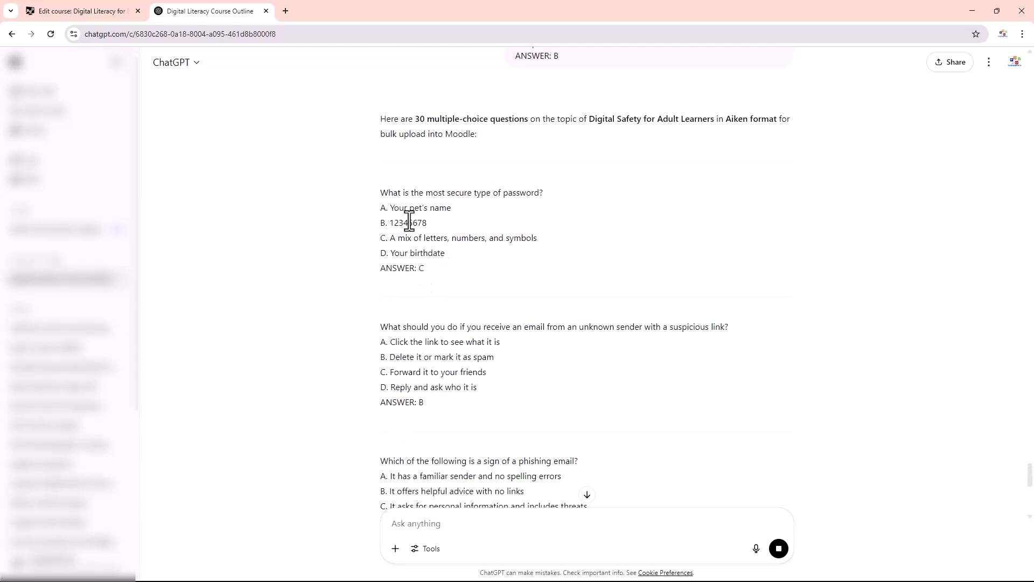
scroll(424, 339, down, 10)
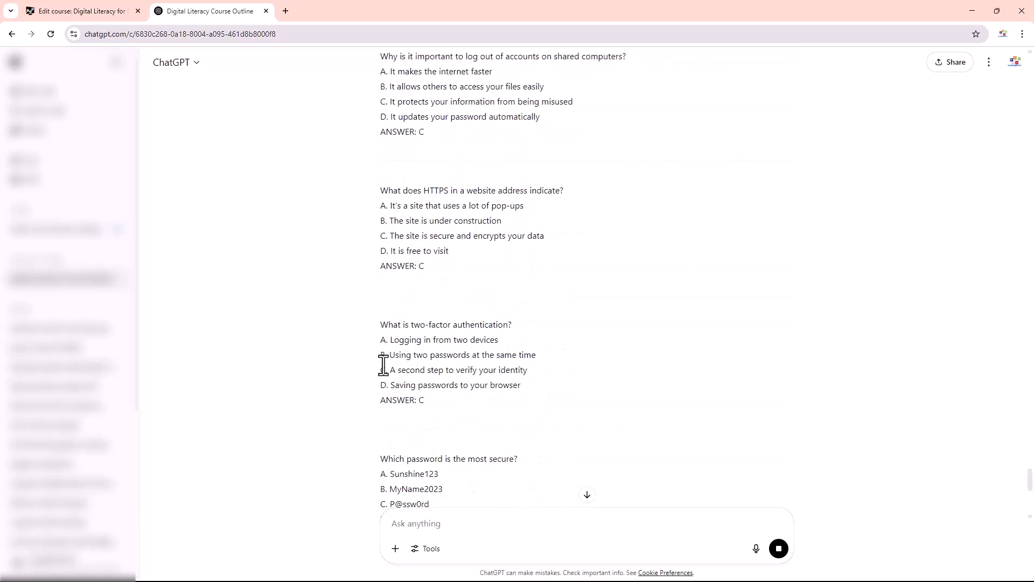
scroll(383, 362, down, 1)
scroll(396, 292, down, 10)
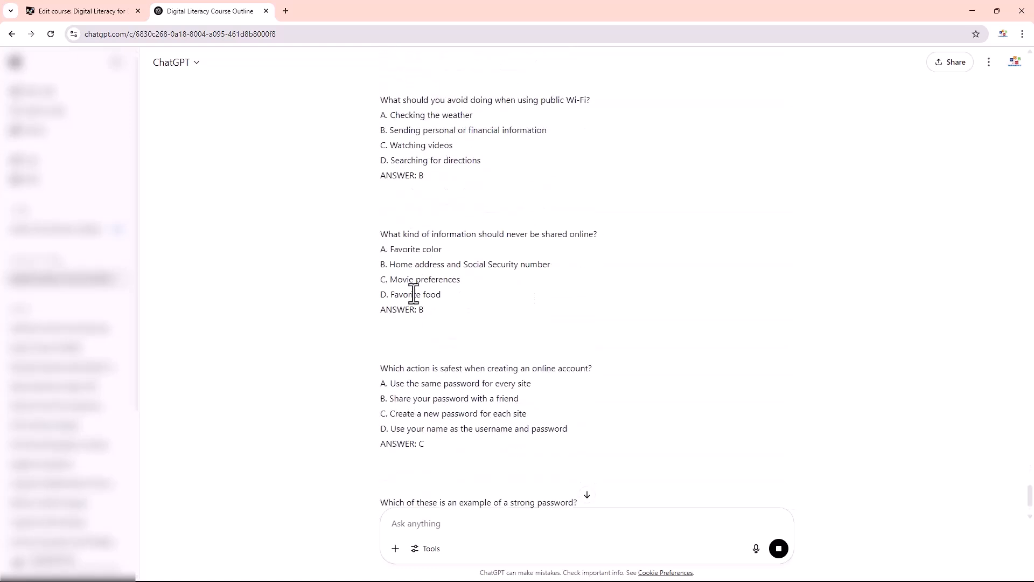
Compare the layout of the first generated question with the question, options and ANSWER template in the prompt
scroll(401, 350, up, 20)
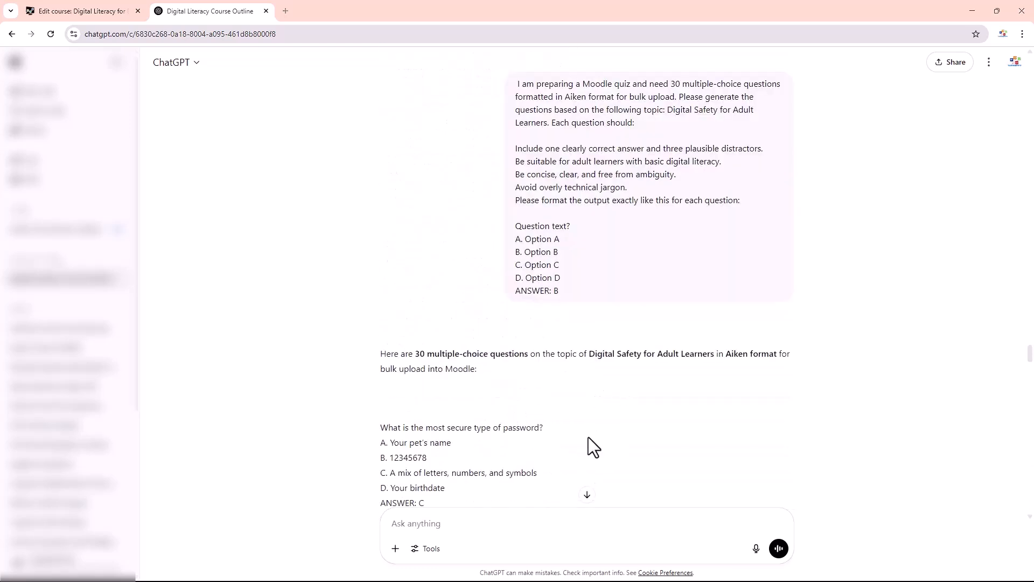
scroll(616, 415, down, 2)
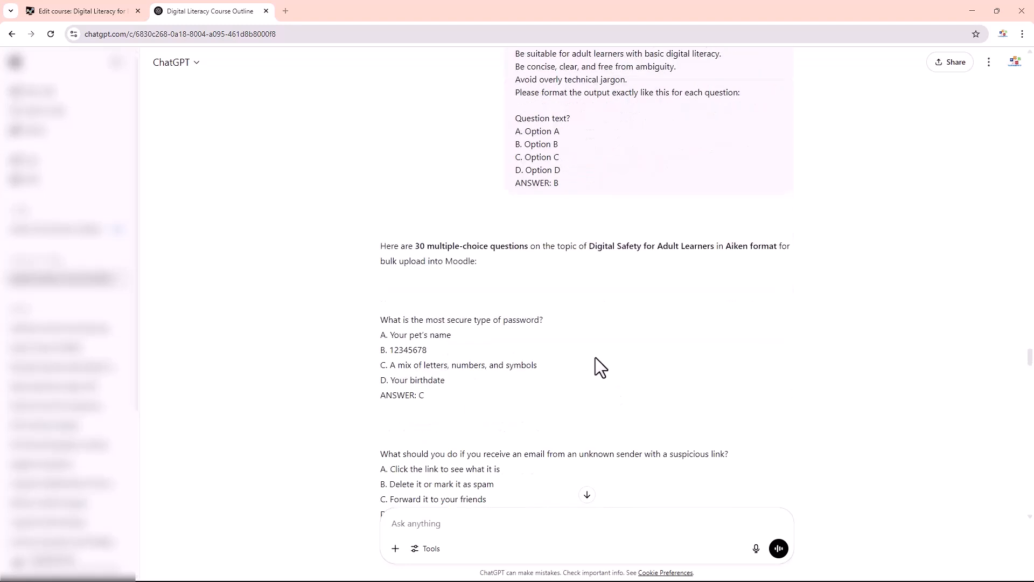
scroll(597, 357, up, 1)
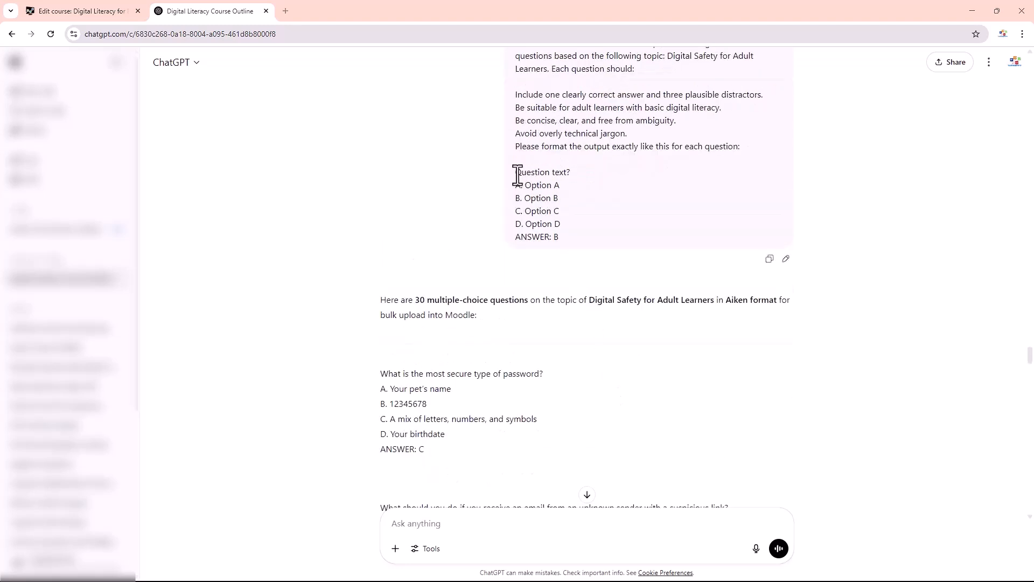
drag(516, 172, 578, 241)
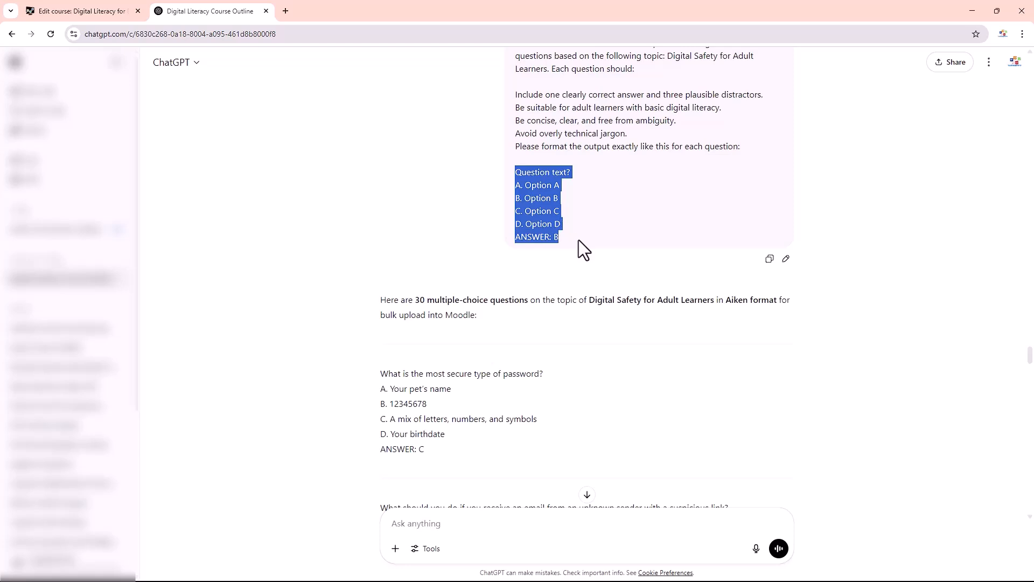
click(562, 331)
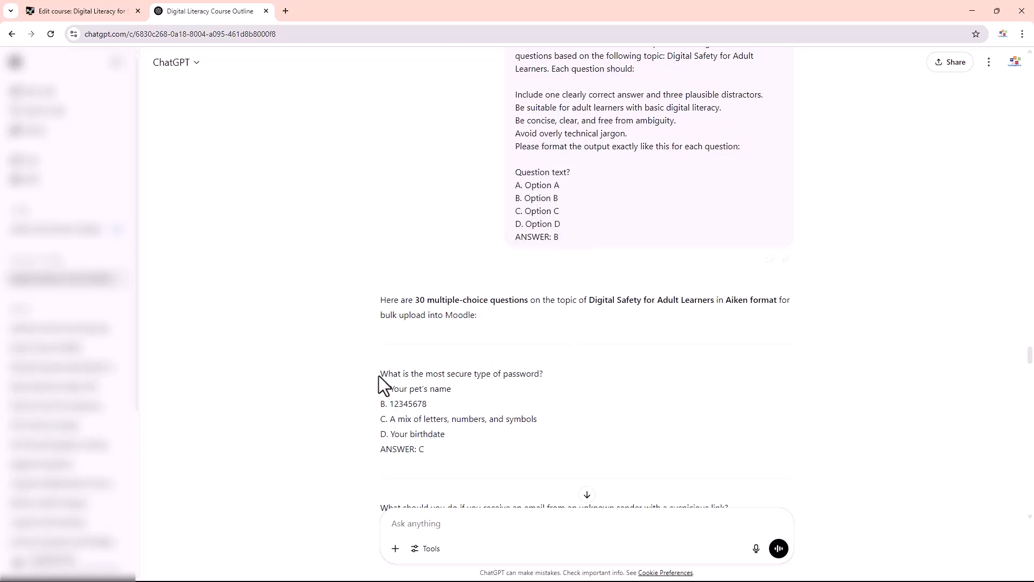
drag(382, 376, 436, 449)
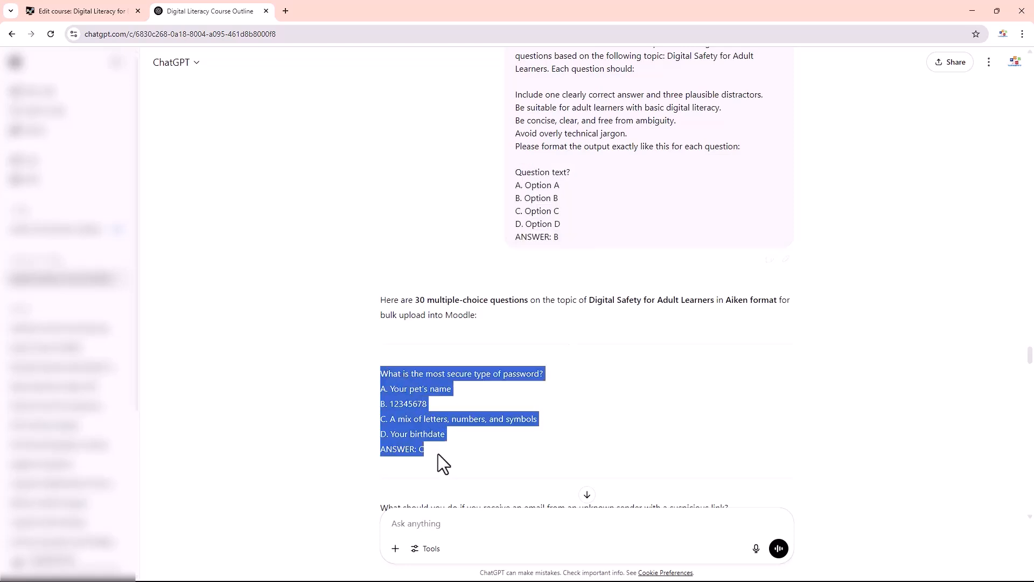
click(429, 369)
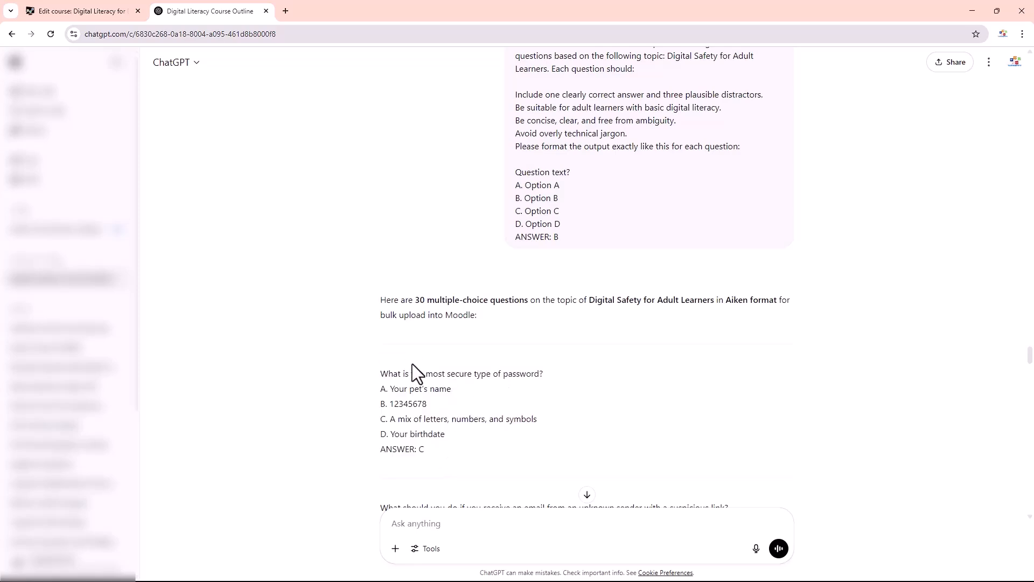
Copy all generated questions from "What is the most secure type of password?" through the answer of the last phishing scam question
drag(383, 373, 479, 323)
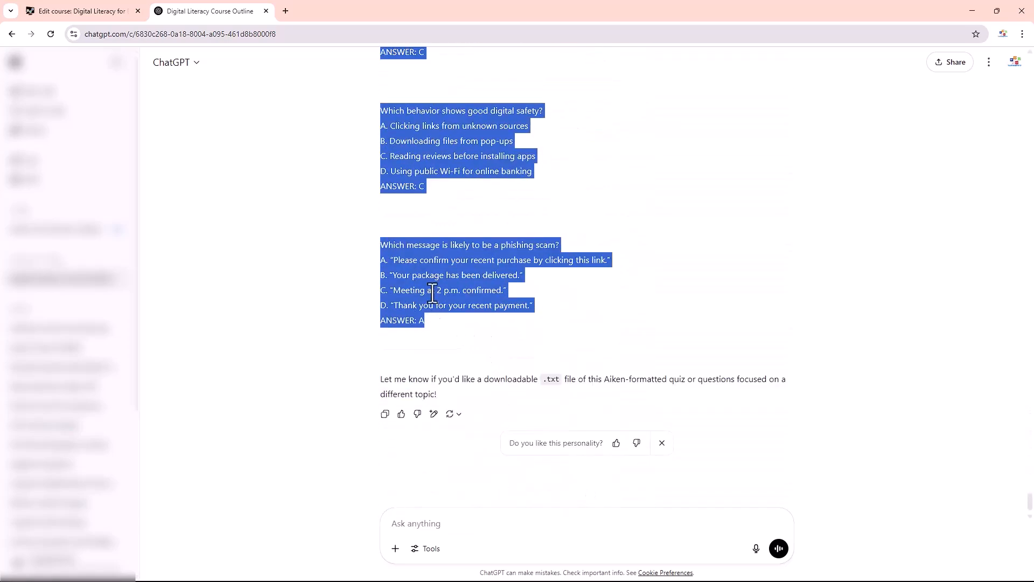
right_click(434, 258)
click(462, 276)
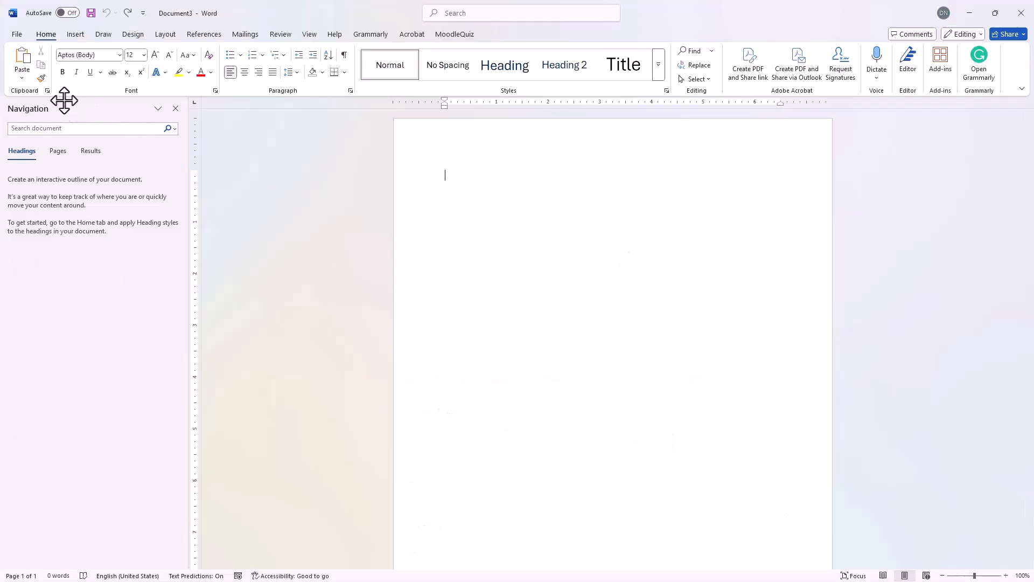
Paste the copied questions into the blank Word document as text only and look through them back to the first question
click(22, 77)
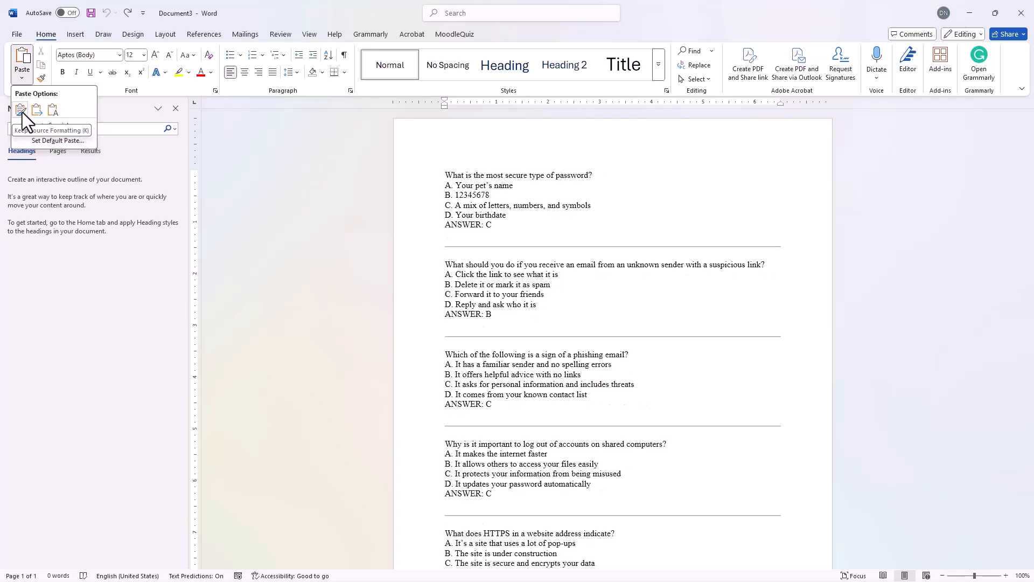
click(52, 110)
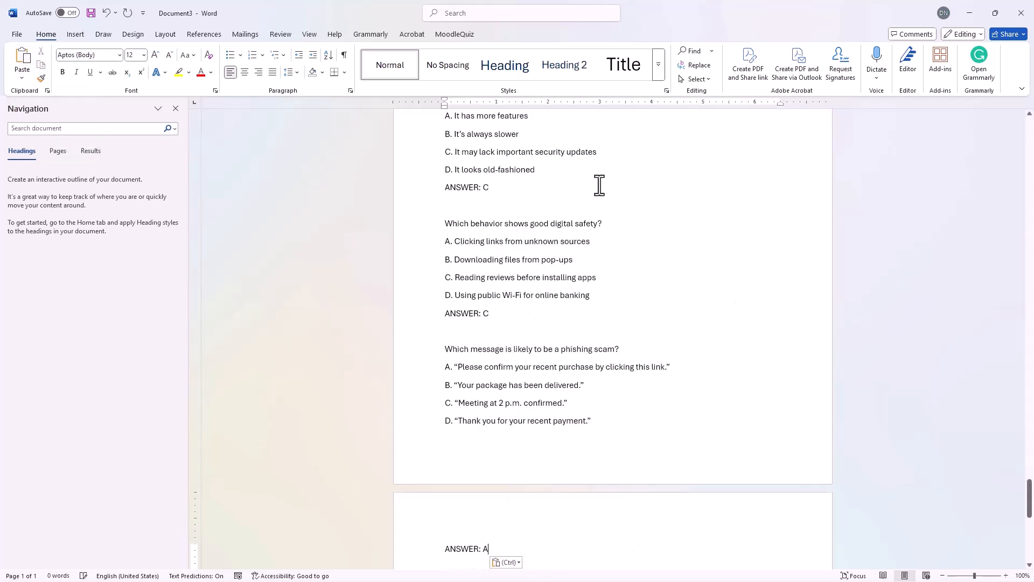
scroll(680, 359, up, 4)
scroll(554, 298, up, 15)
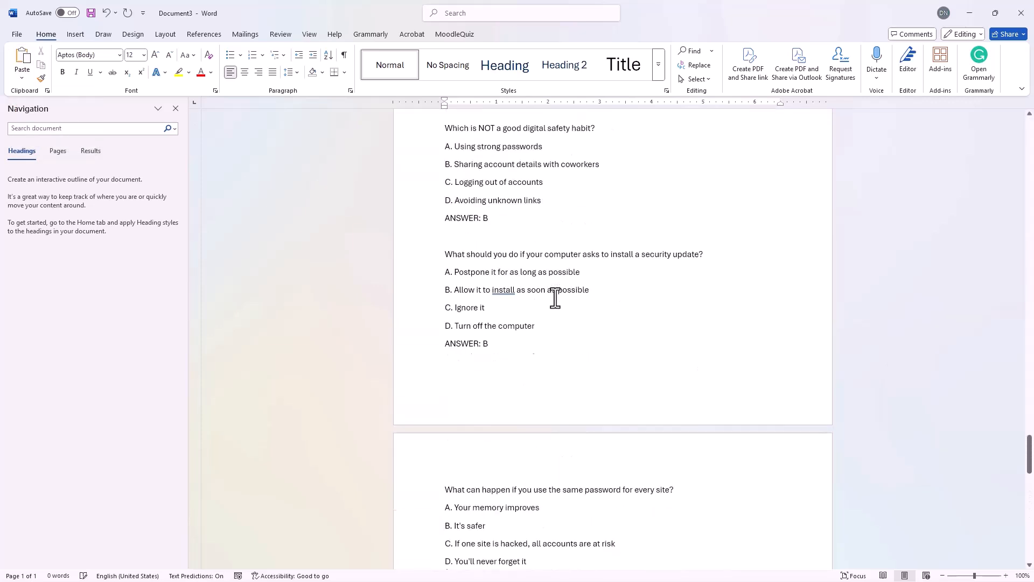
scroll(555, 298, up, 15)
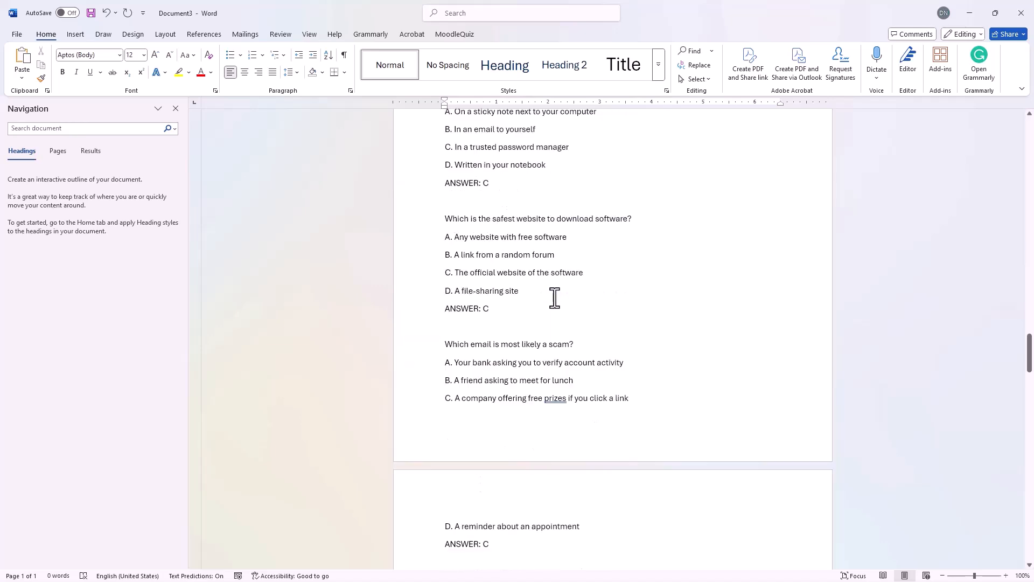
scroll(555, 298, up, 15)
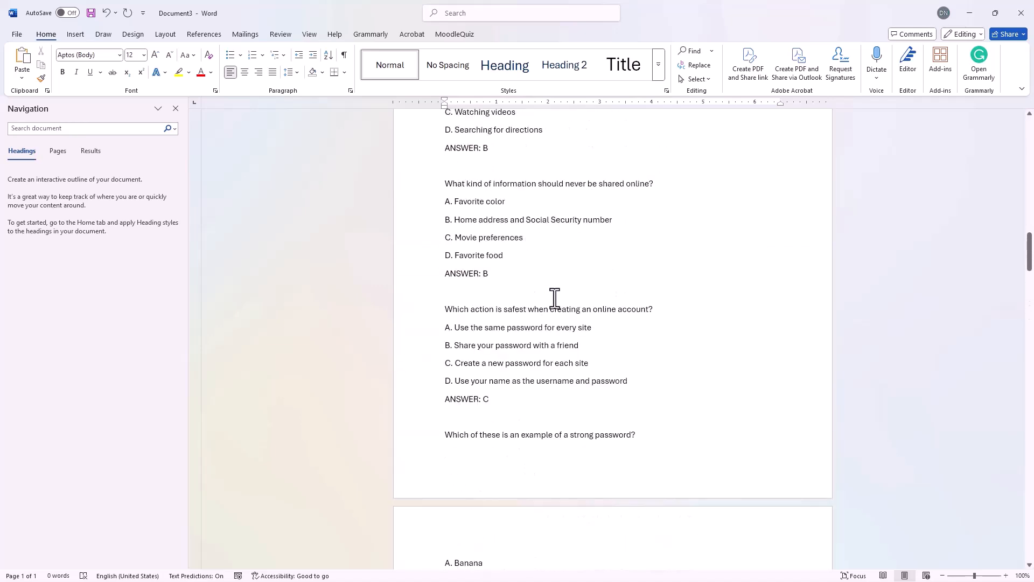
scroll(555, 298, up, 15)
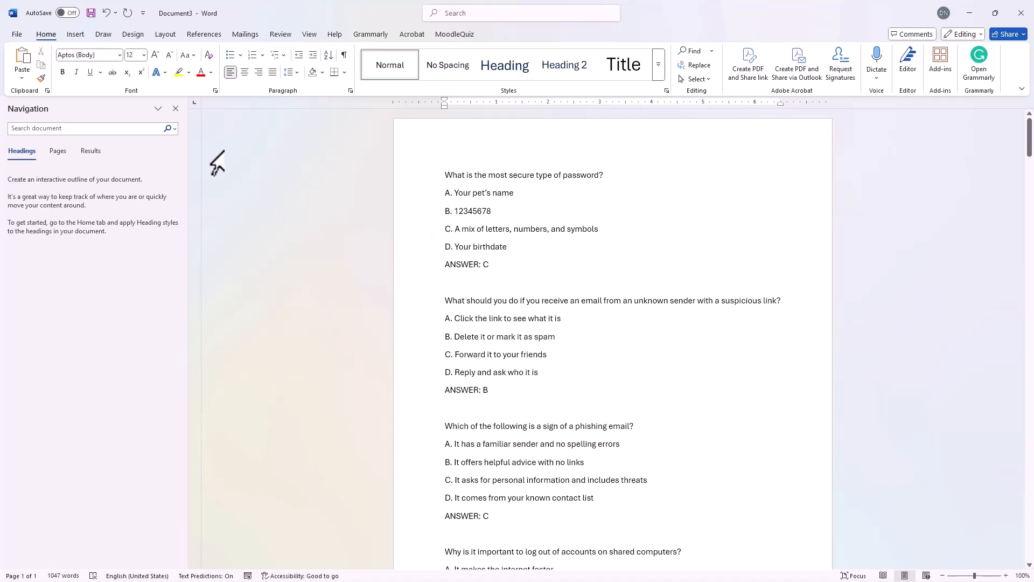
Save the document as a Word document named Quiz 1 in the Digital Literacy Course folder on the Desktop
click(16, 37)
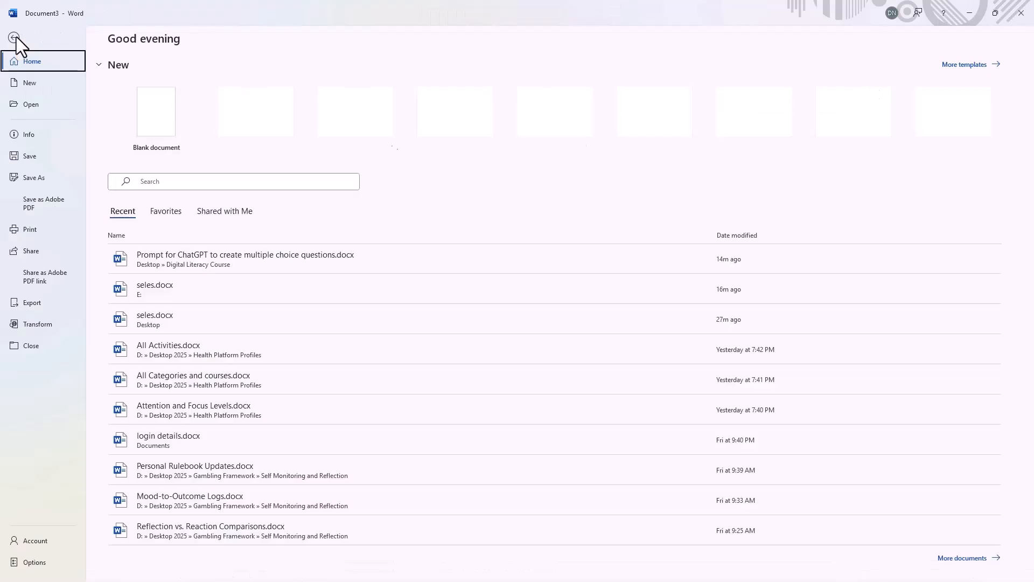
click(38, 178)
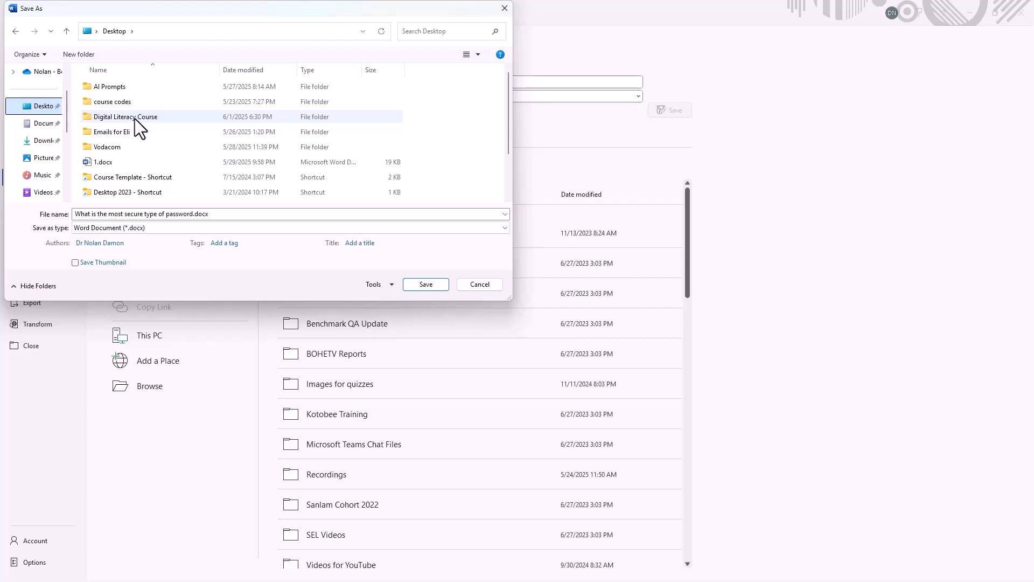
double_click(135, 119)
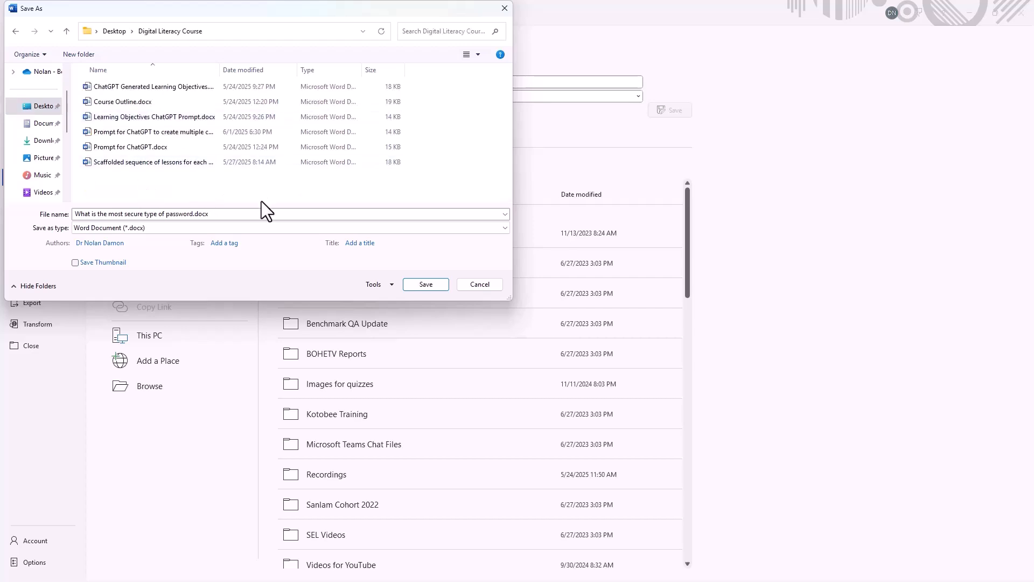
click(109, 214)
text(Quiz 1)
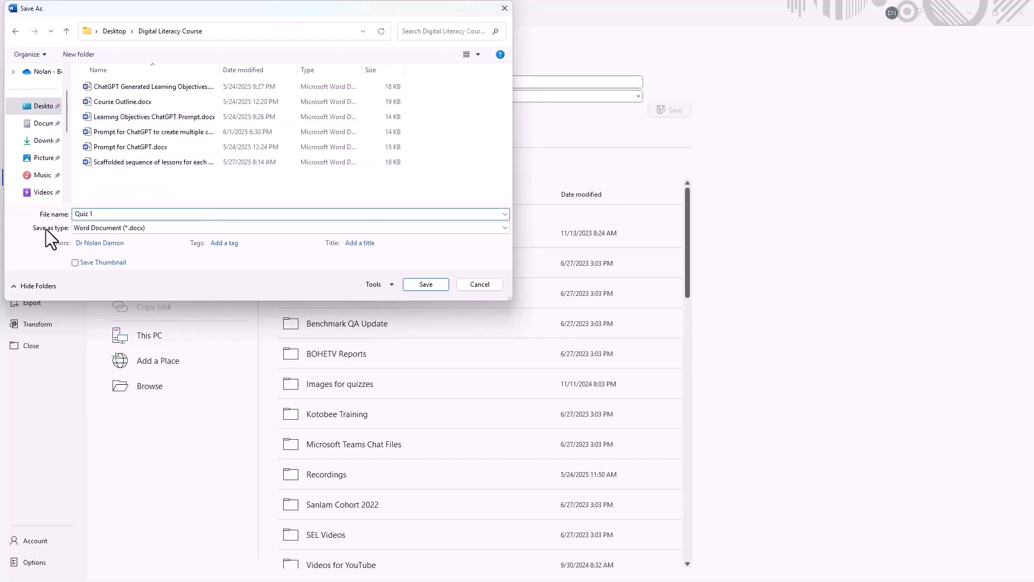
click(427, 284)
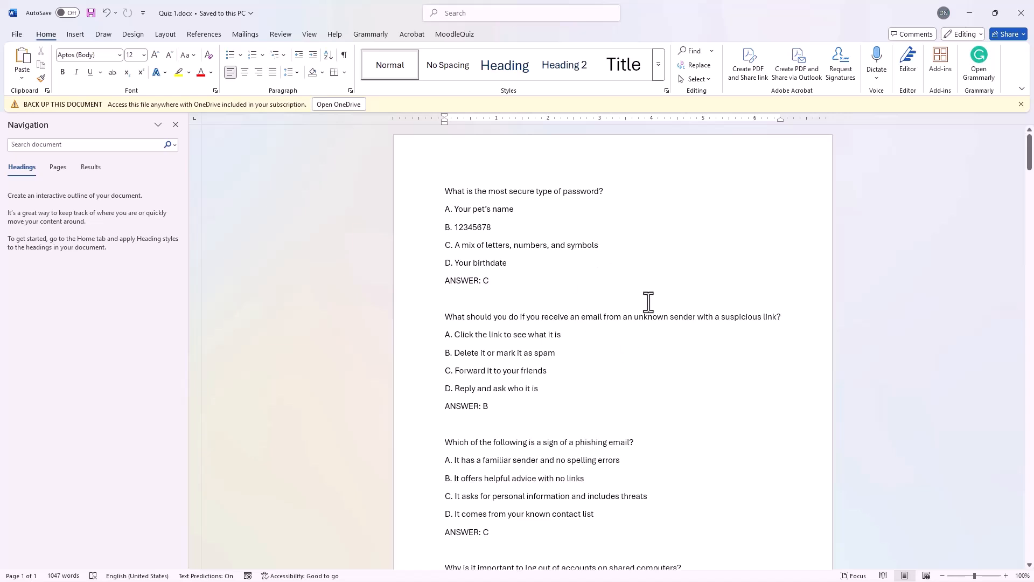
Save a copy of Quiz 1 as Plain Text (*.txt) in the same Digital Literacy Course folder
click(17, 35)
click(48, 178)
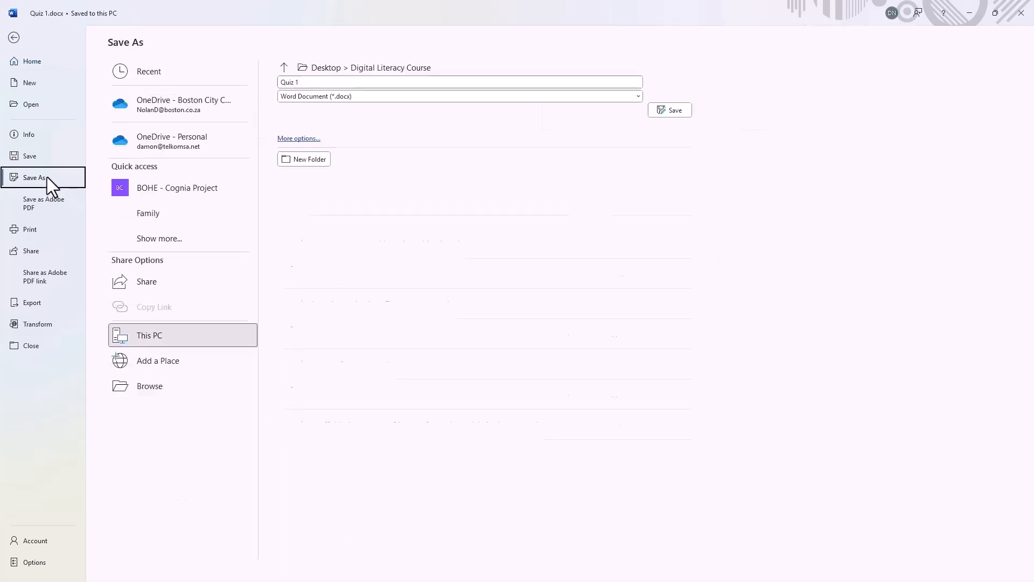
click(189, 392)
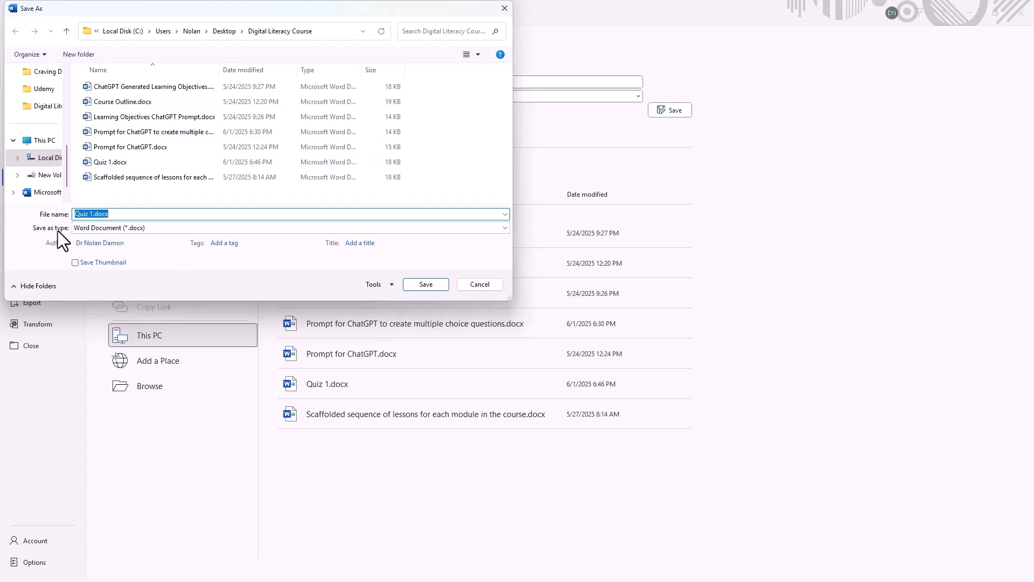
click(151, 231)
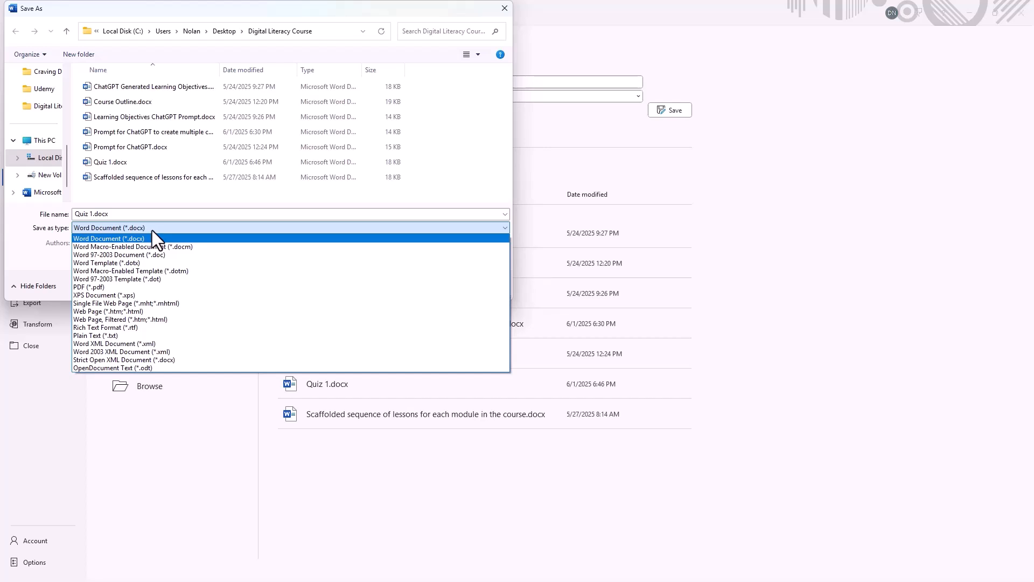
click(112, 336)
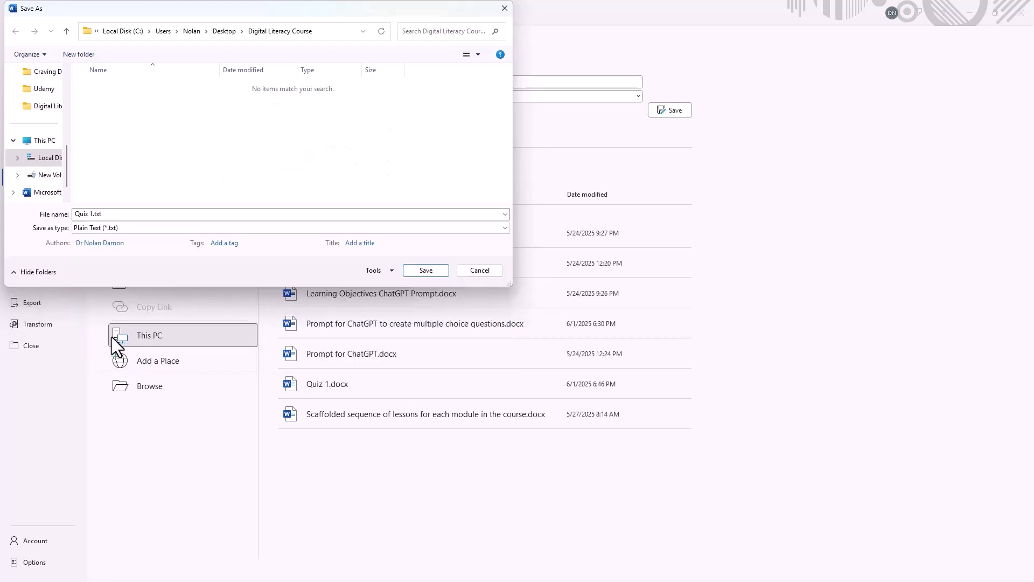
click(429, 269)
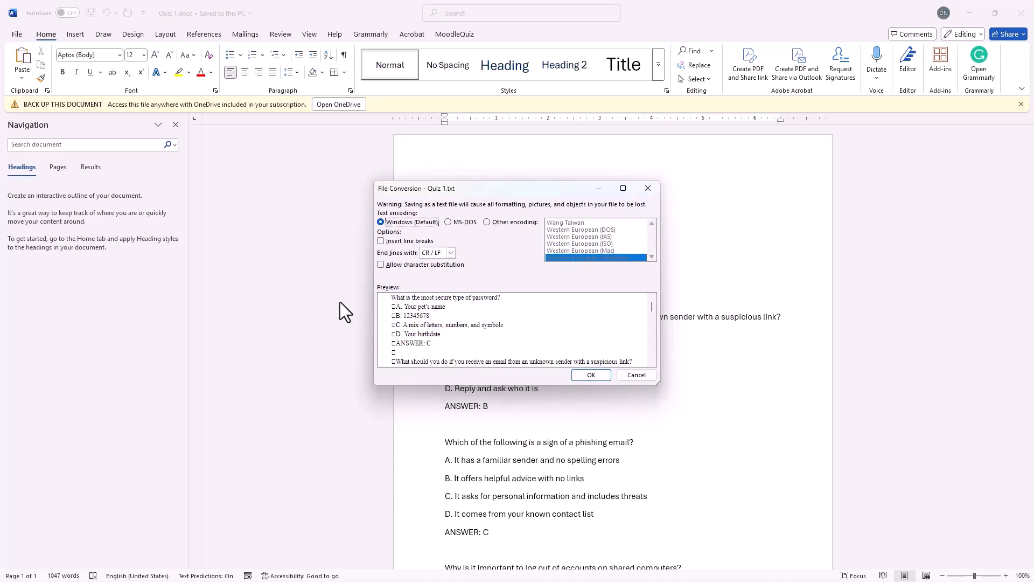
Set the text file's encoding to Unicode (UTF-8) and complete the file conversion
click(499, 223)
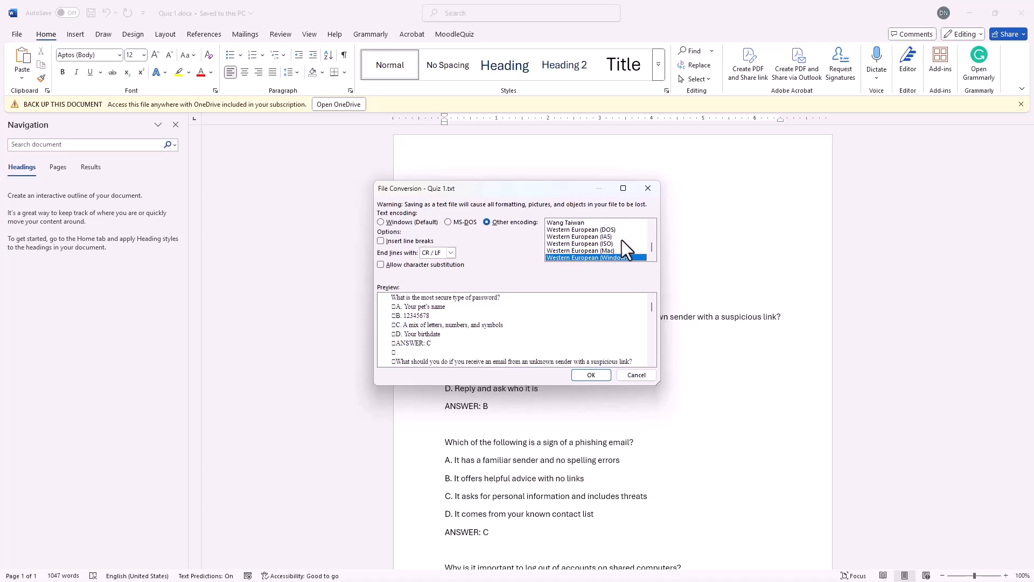
scroll(622, 240, up, 1)
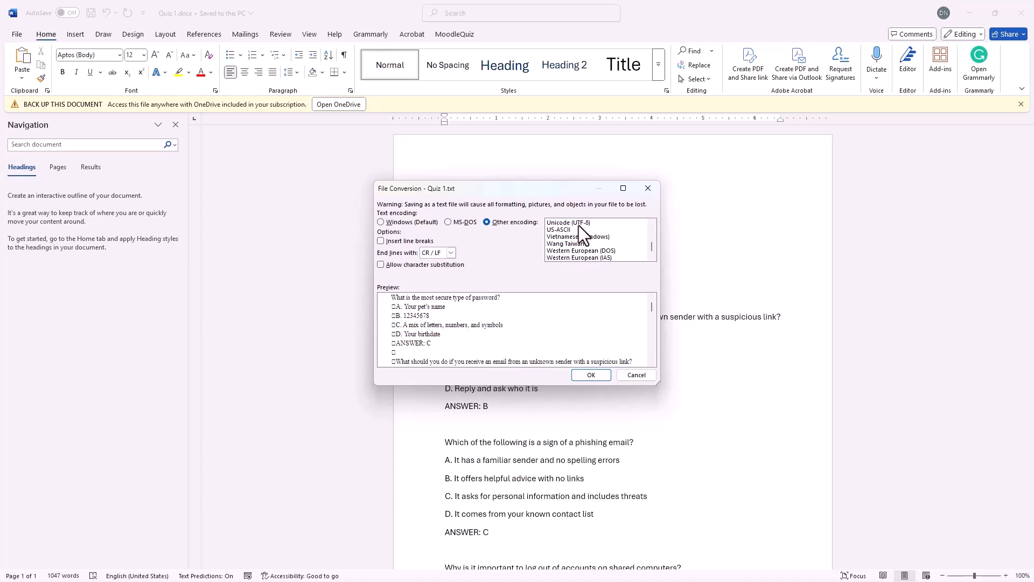
click(595, 224)
click(593, 377)
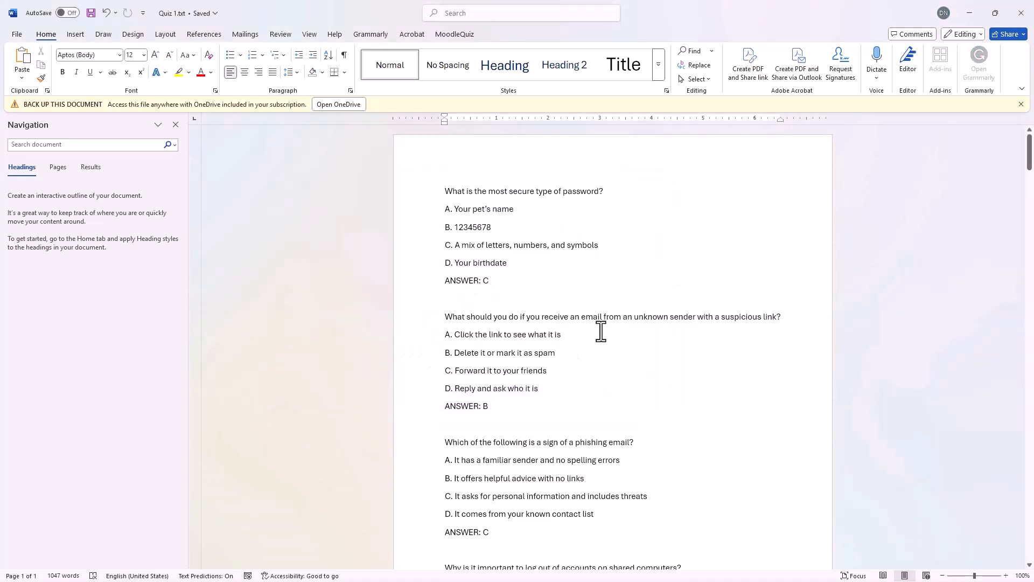
Switch to the Moodle course Digital Literacy for Everyday Life in Chrome and open the categories of its question bank
click(971, 13)
click(73, 11)
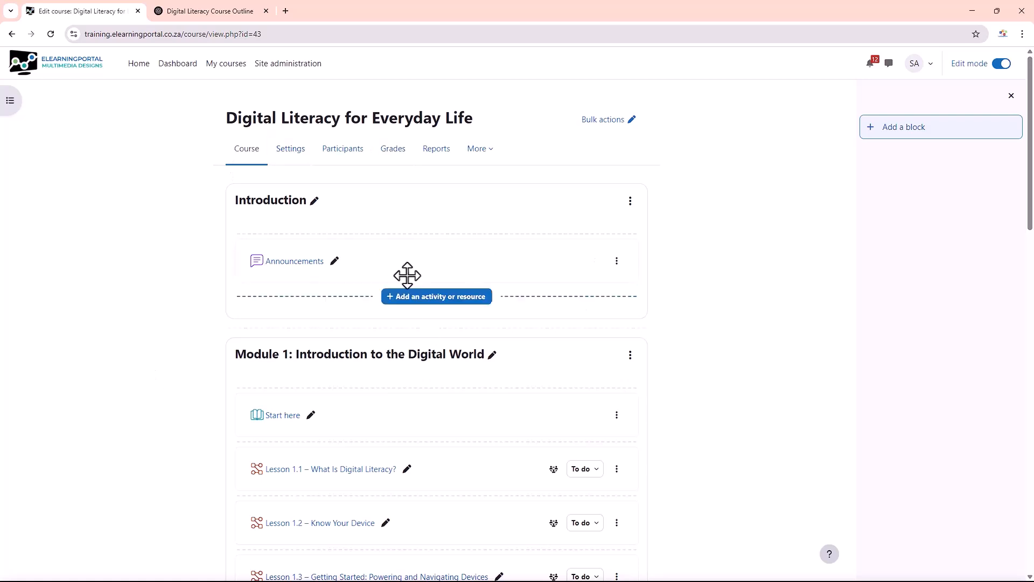
click(490, 152)
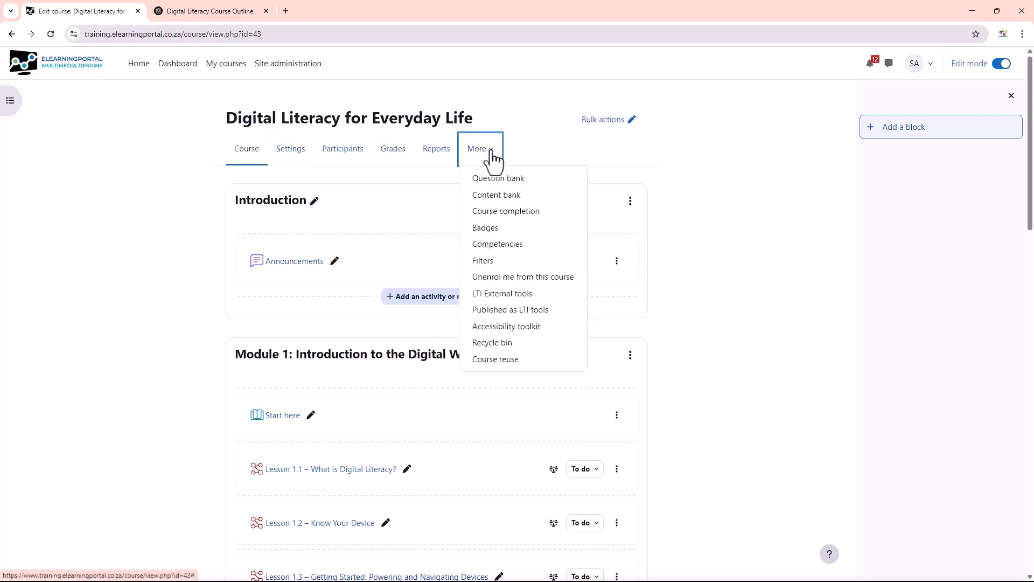
click(520, 180)
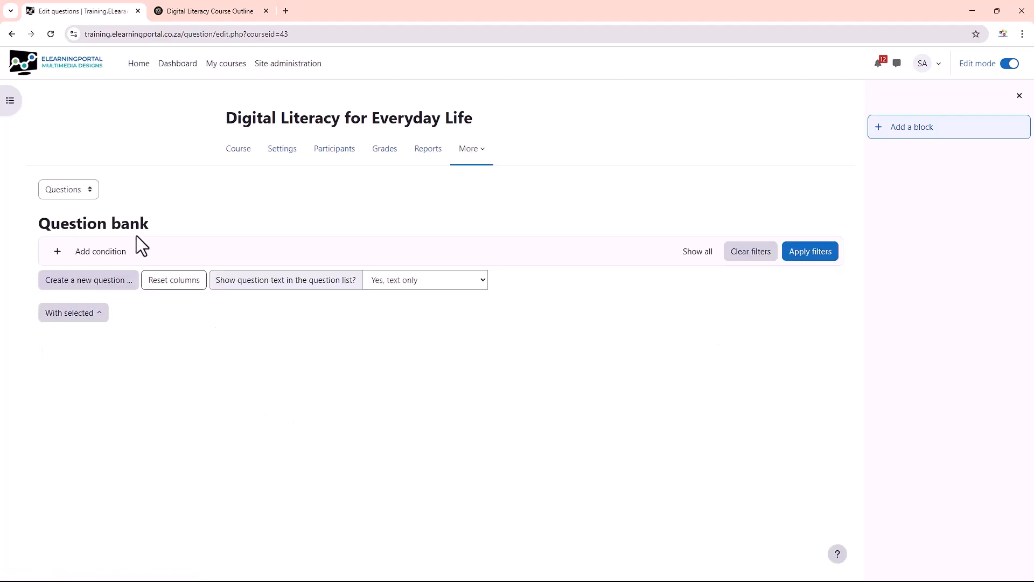
click(90, 192)
click(76, 253)
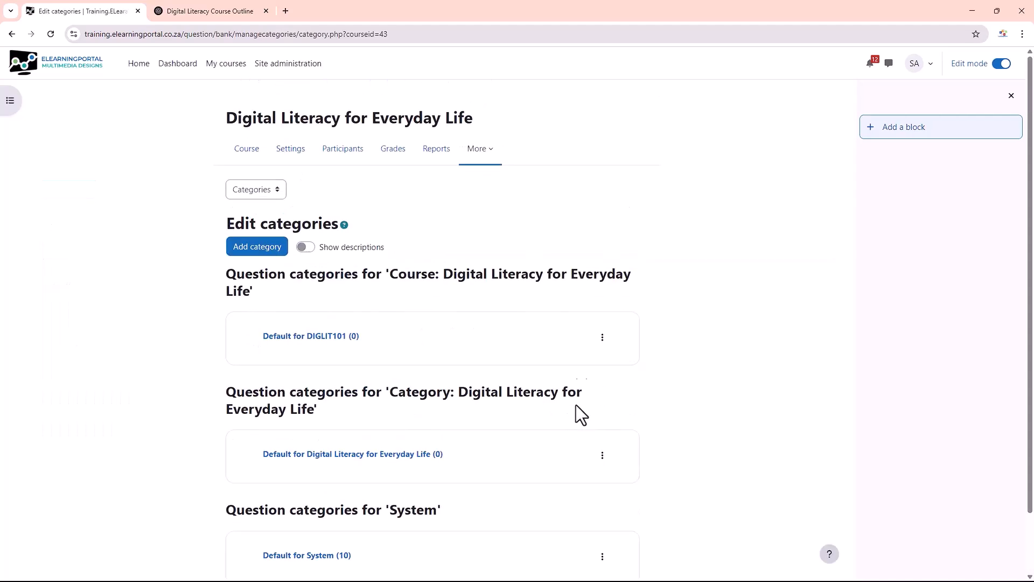
Add a question category named Security to the course's question bank
click(257, 248)
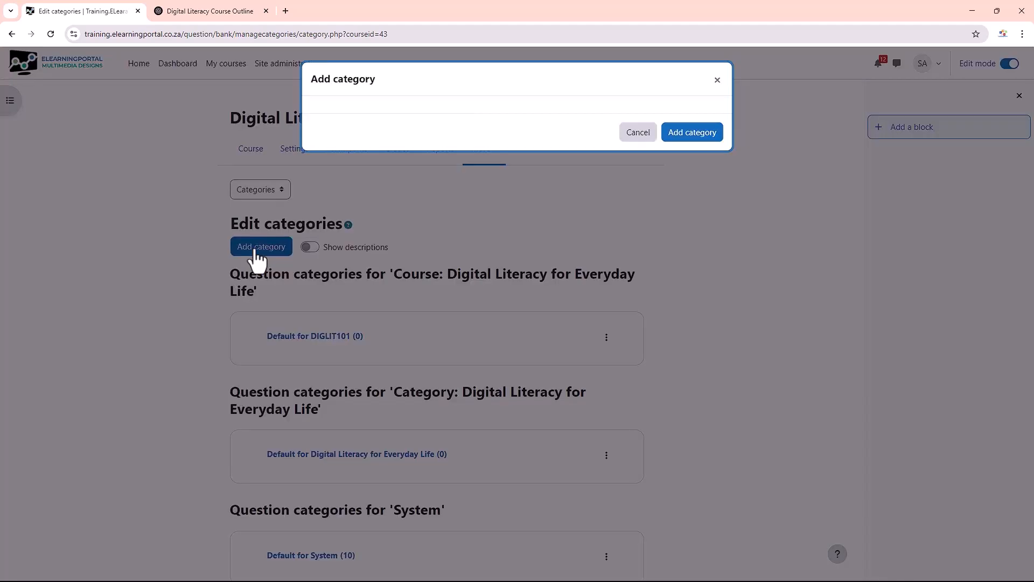
click(541, 151)
text(Security)
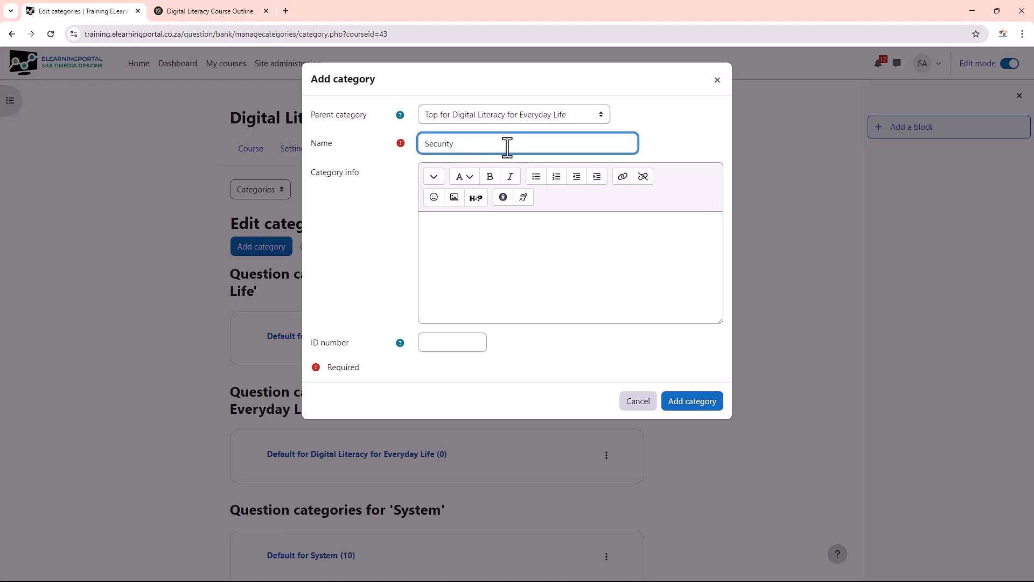
click(691, 405)
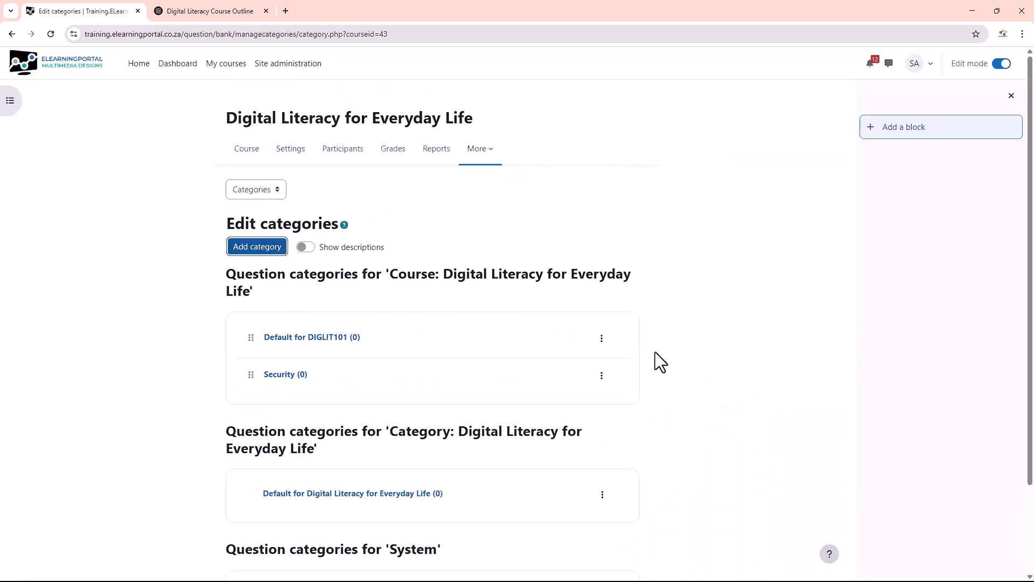
Open the question import for the Security category, choose Aiken format, and show the general import settings
click(280, 379)
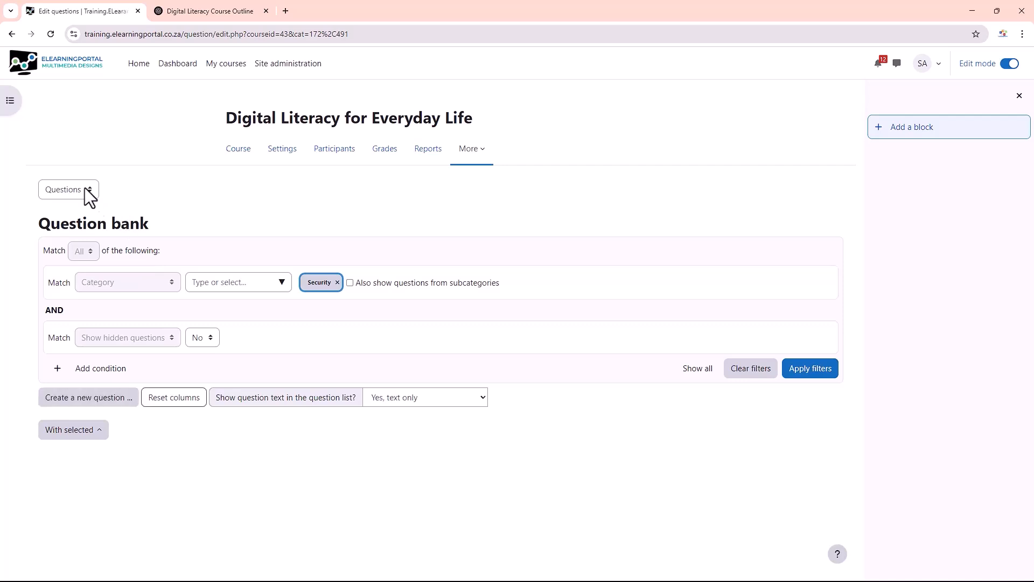
click(86, 189)
click(68, 239)
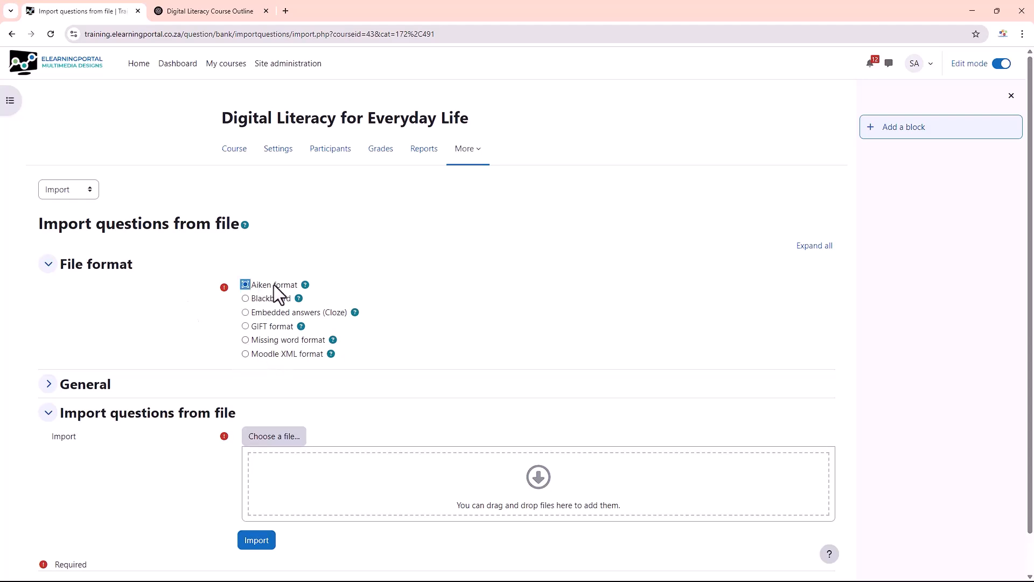
click(48, 383)
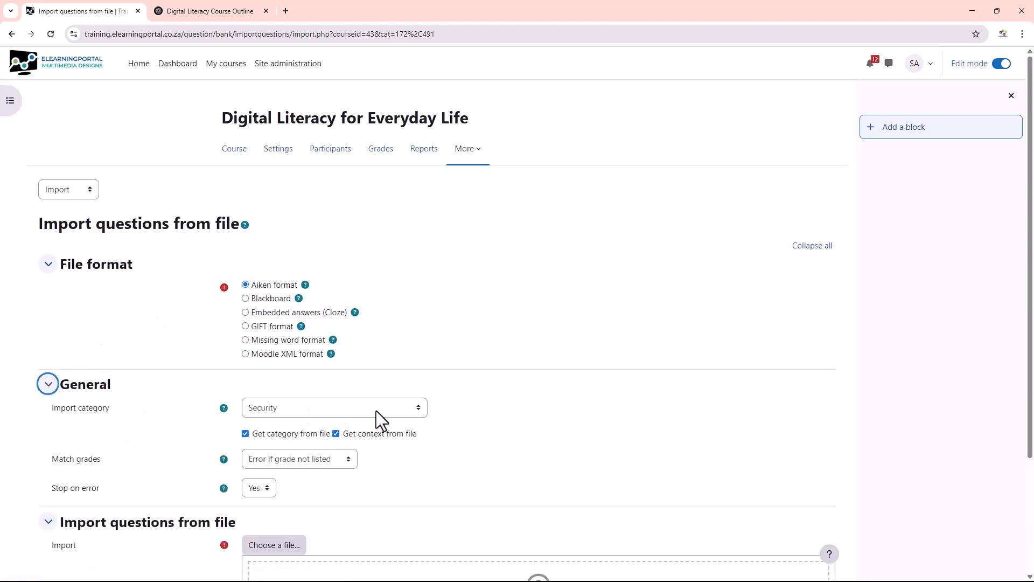
scroll(160, 376, down, 3)
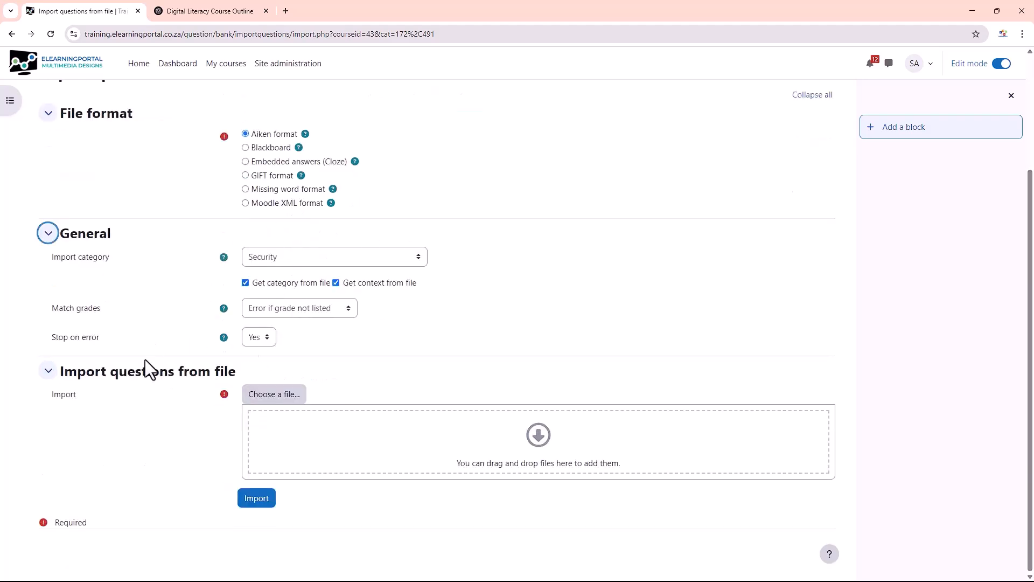
Upload Quiz 1.txt from the Digital Literacy Course folder and import its questions
click(268, 401)
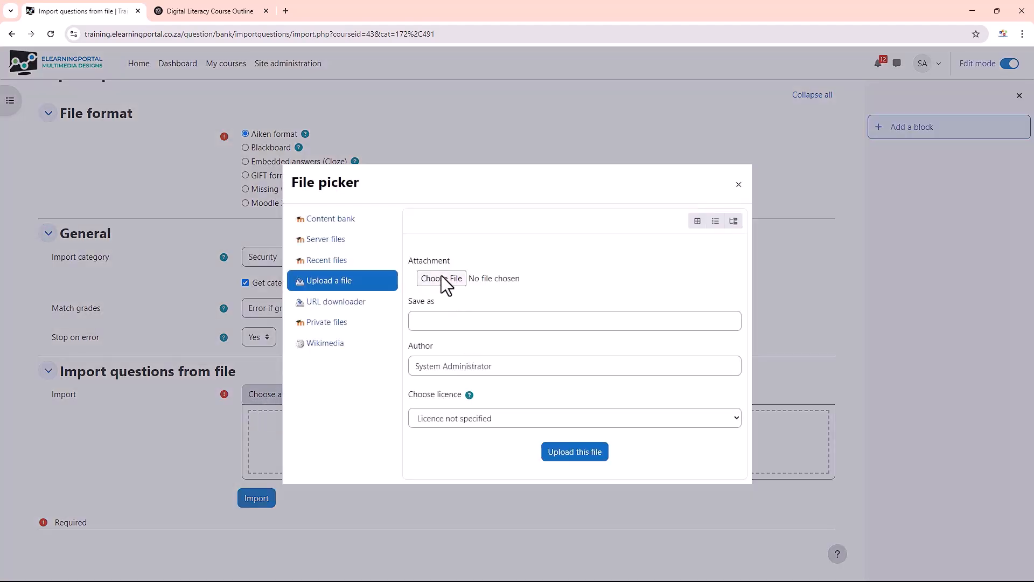
click(596, 288)
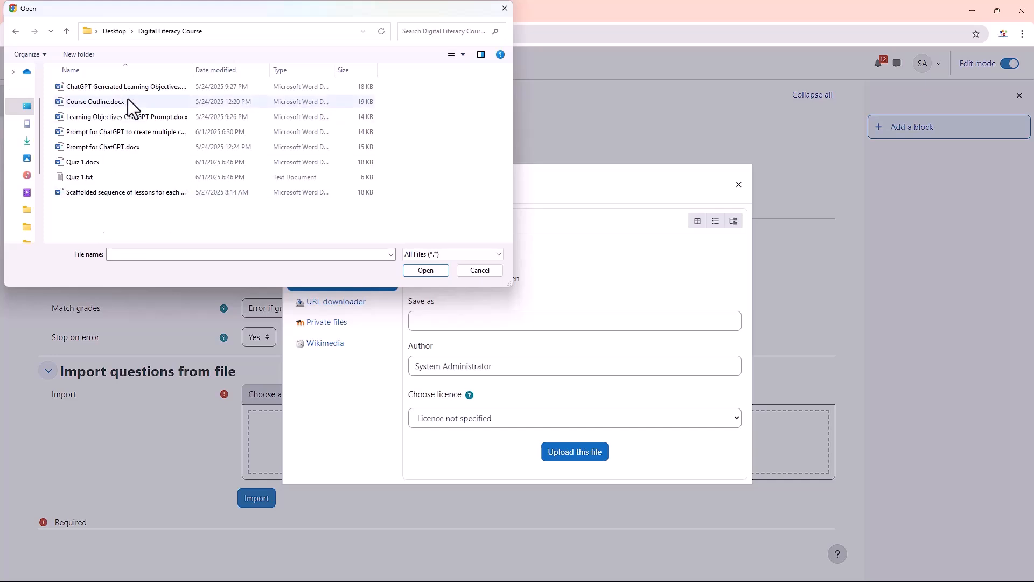
click(95, 179)
click(425, 271)
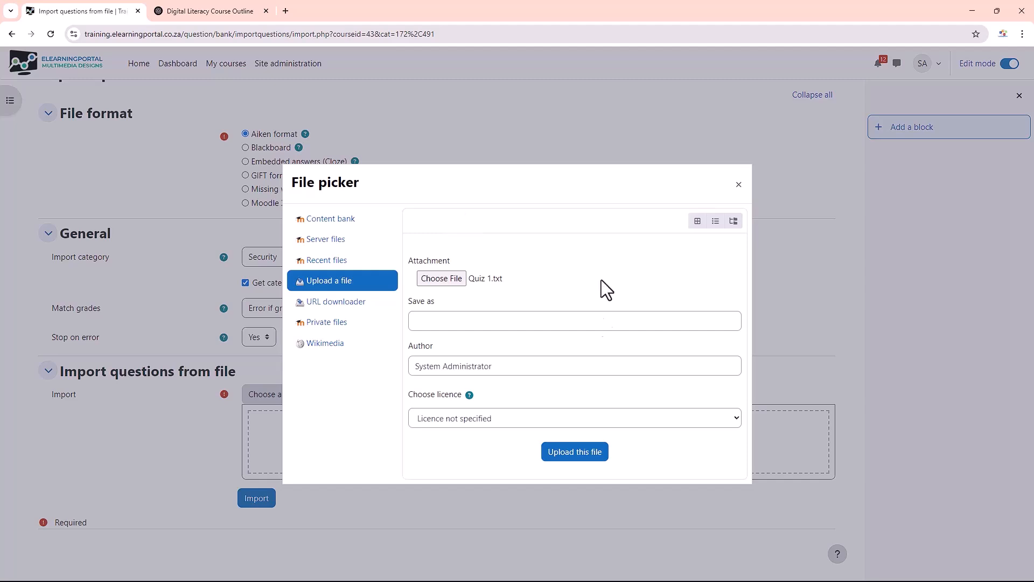
click(573, 457)
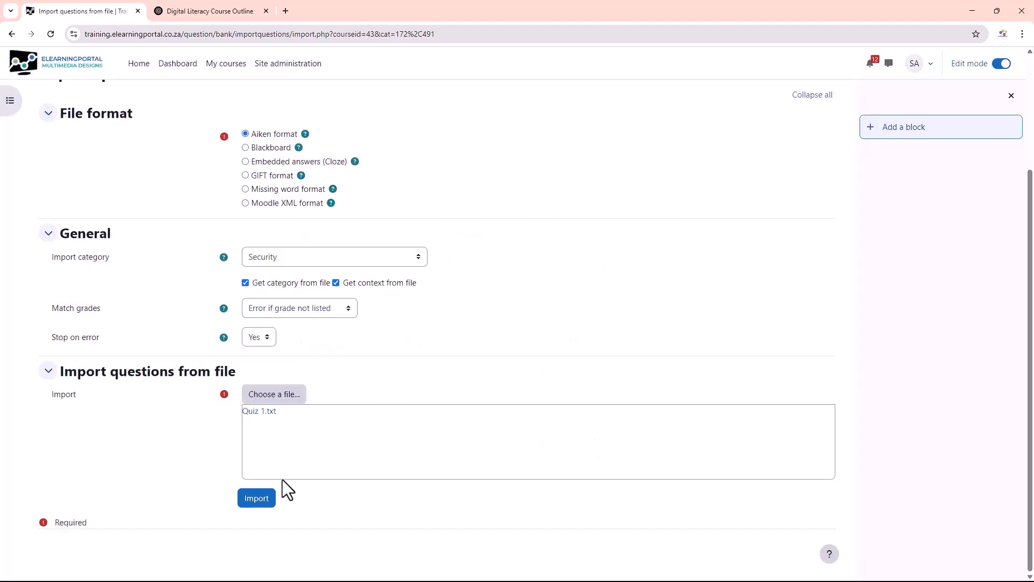
click(255, 501)
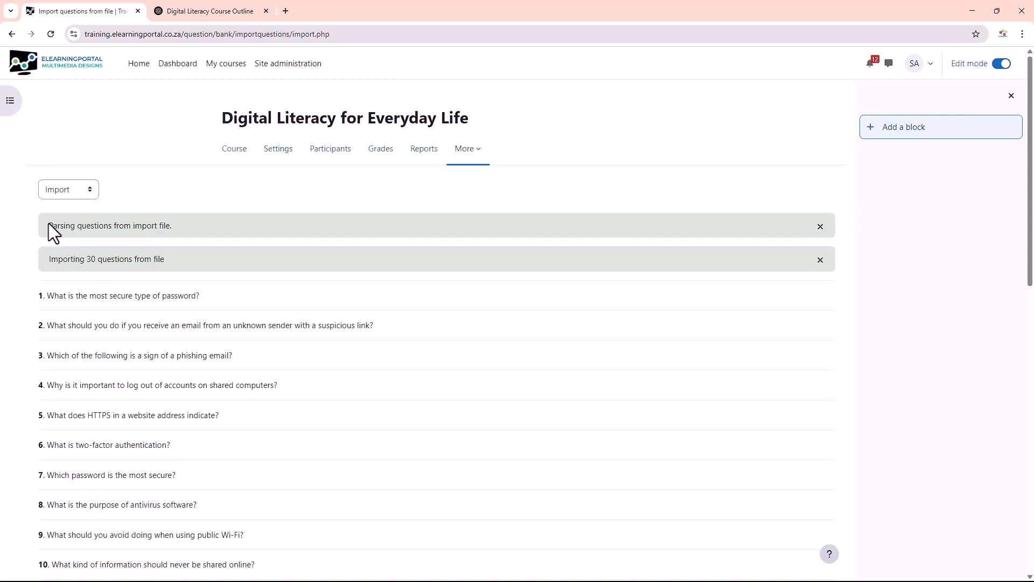
Check the import messages and the full list of imported questions, and continue to the question bank
drag(52, 227, 173, 229)
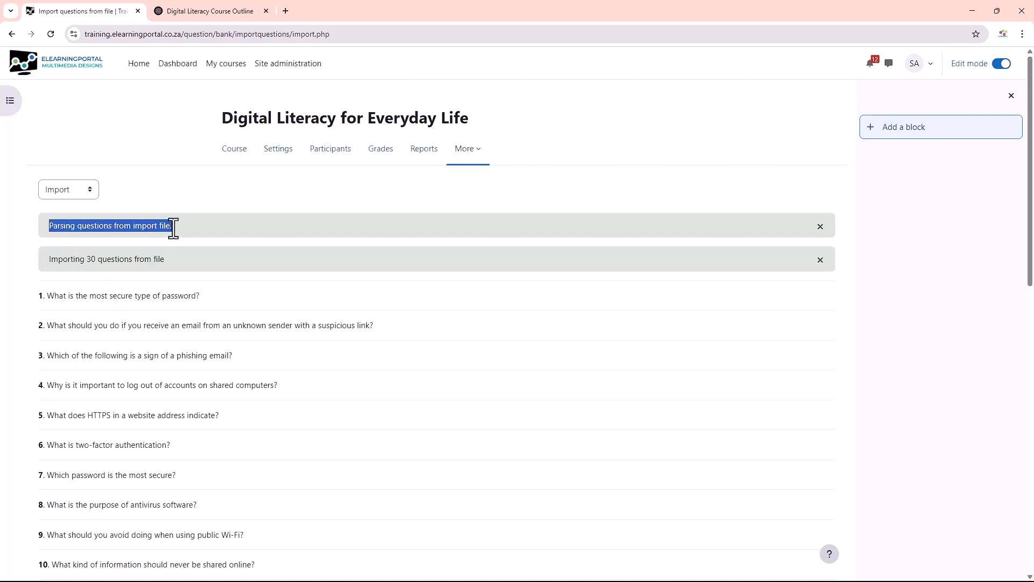
drag(47, 260, 177, 257)
scroll(123, 303, down, 3)
scroll(122, 305, down, 9)
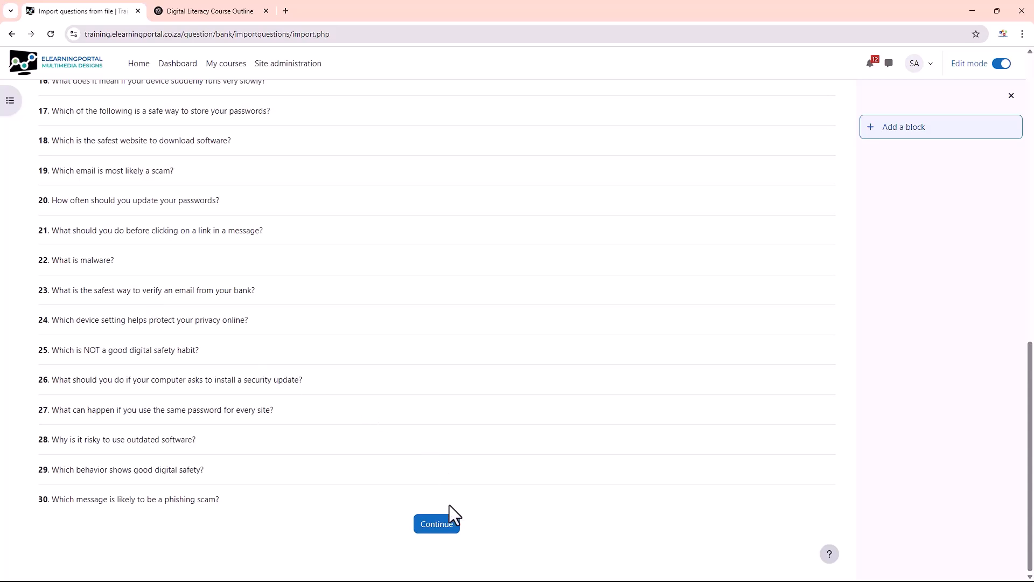
click(437, 527)
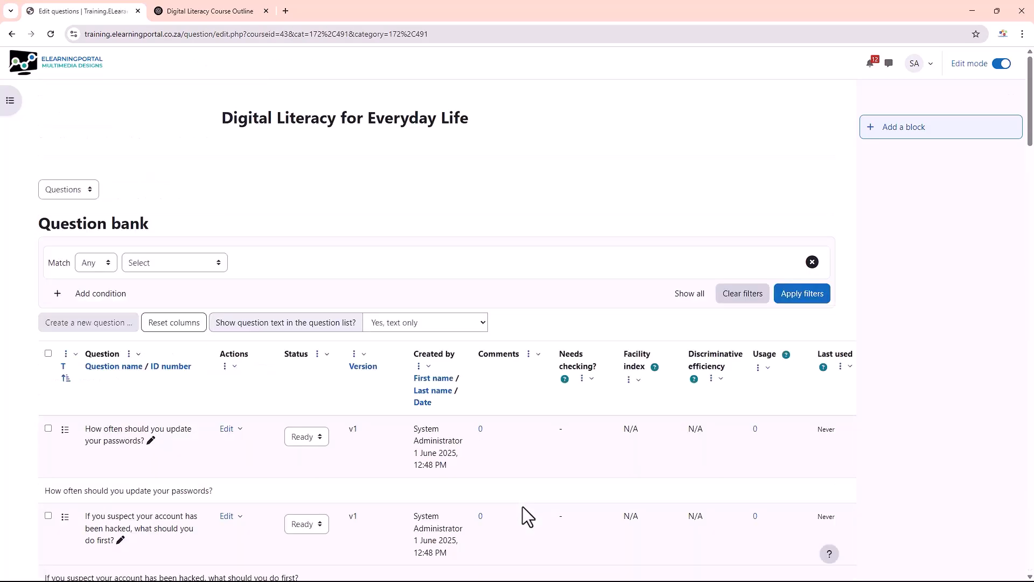
Look through the imported digital safety questions listed in the Security category of the question bank
scroll(320, 466, down, 8)
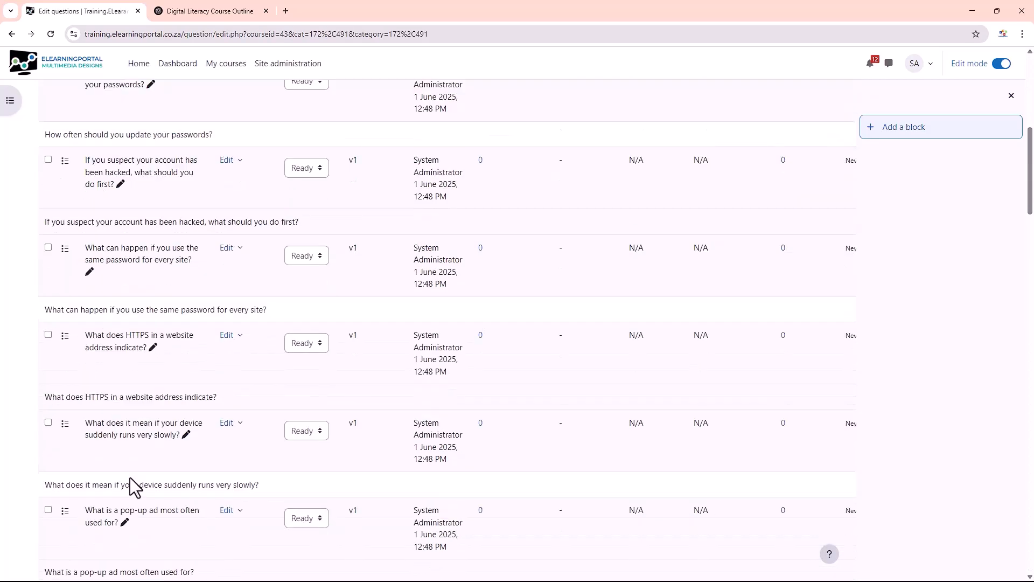
scroll(134, 474, down, 3)
scroll(204, 407, down, 6)
scroll(207, 403, down, 14)
scroll(207, 401, down, 16)
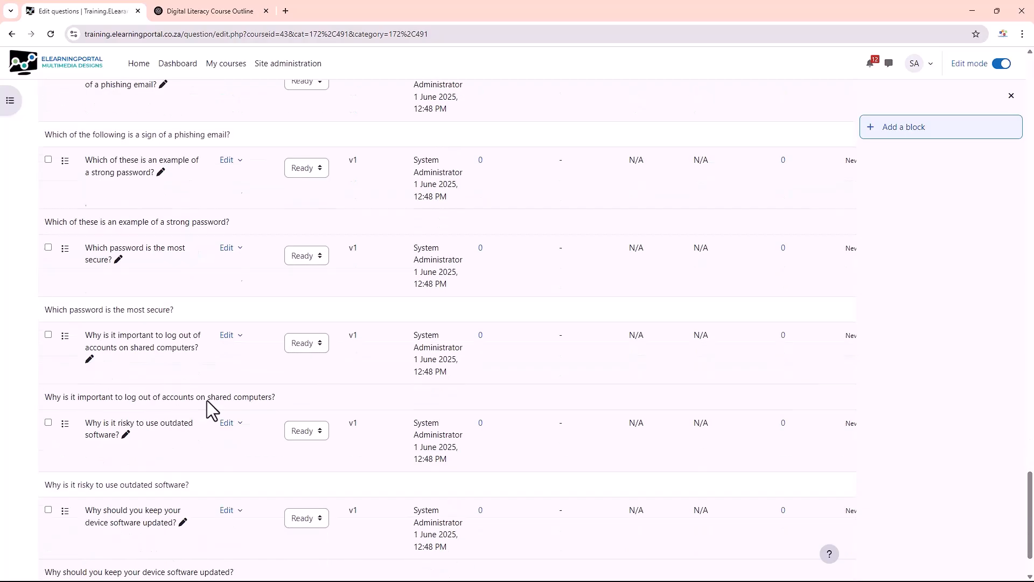
scroll(207, 400, down, 2)
scroll(206, 400, up, 20)
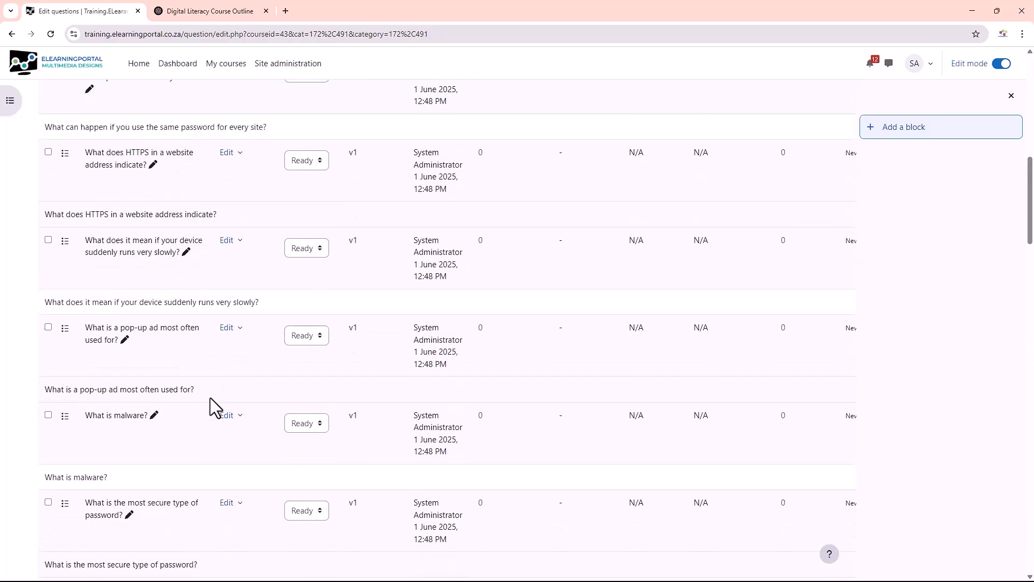
Return to the Digital Literacy for Everyday Life course page and start a new Quiz activity in Module 5: Staying Safe Online
scroll(210, 398, up, 10)
click(234, 151)
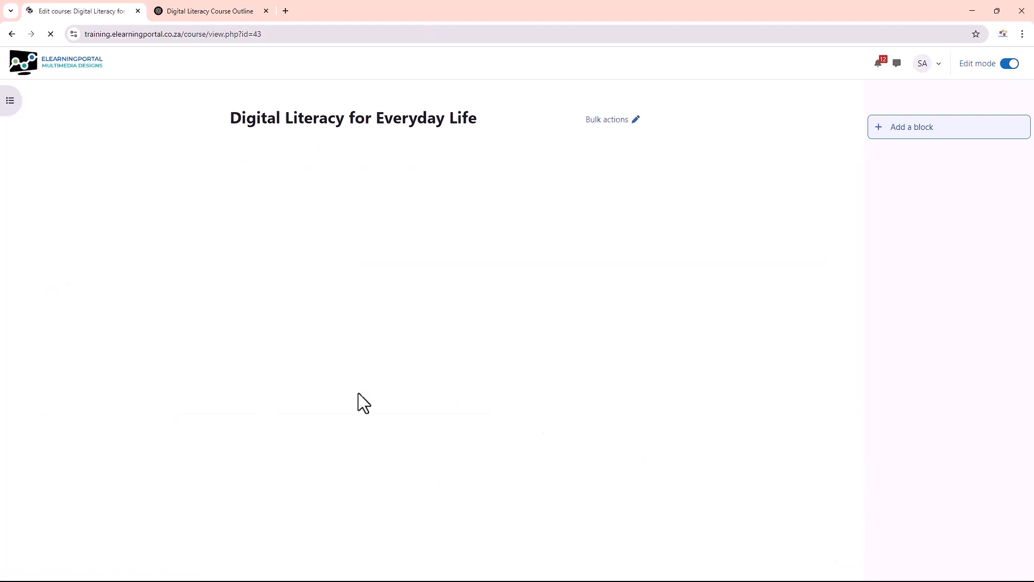
scroll(425, 412, down, 5)
scroll(426, 415, down, 6)
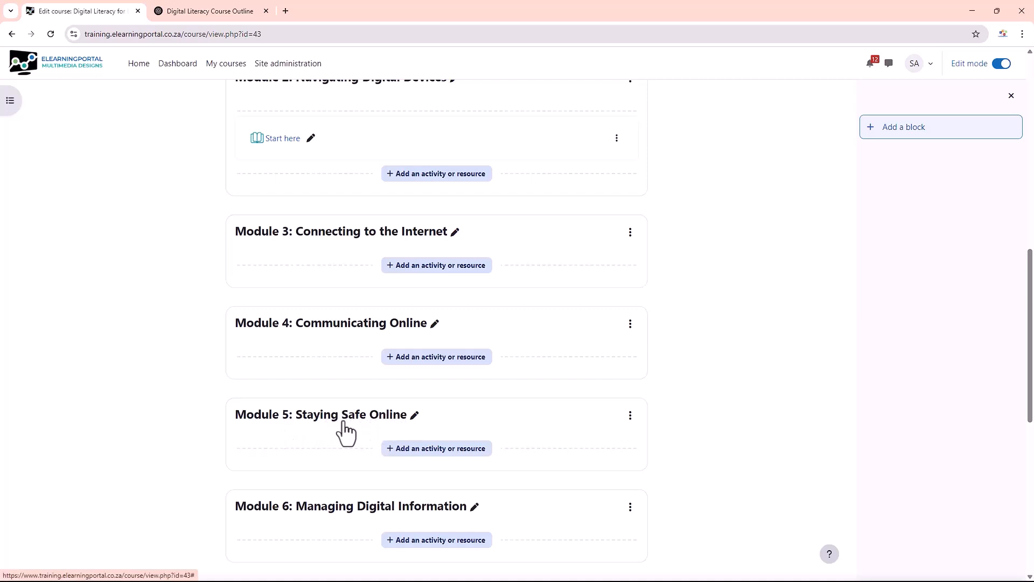
scroll(318, 421, down, 2)
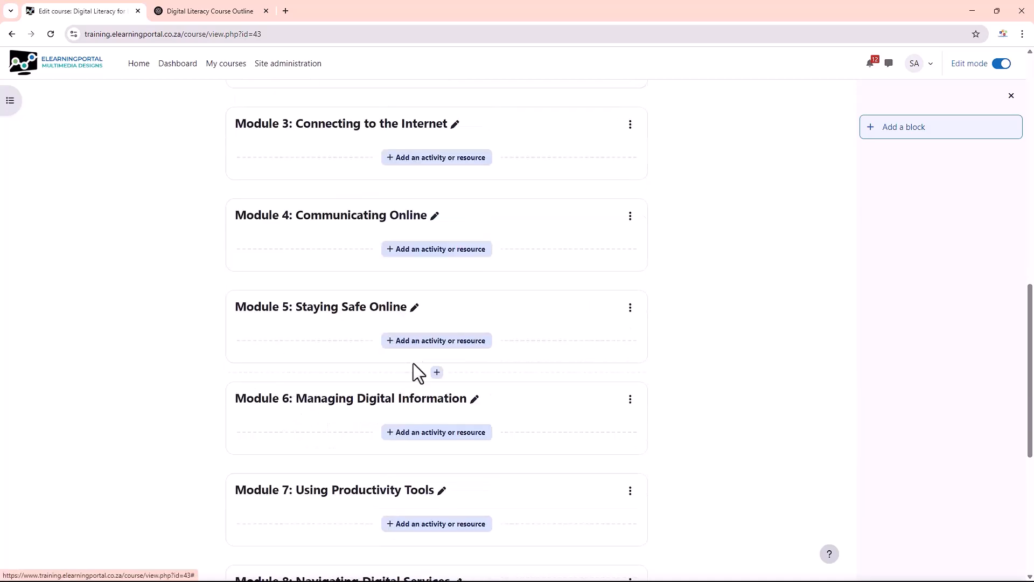
click(422, 342)
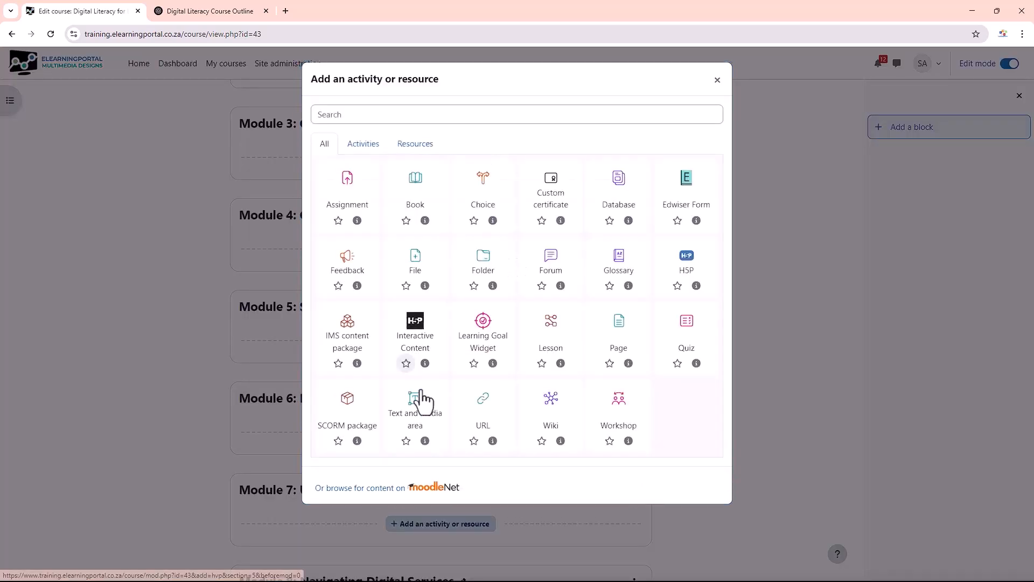
click(683, 337)
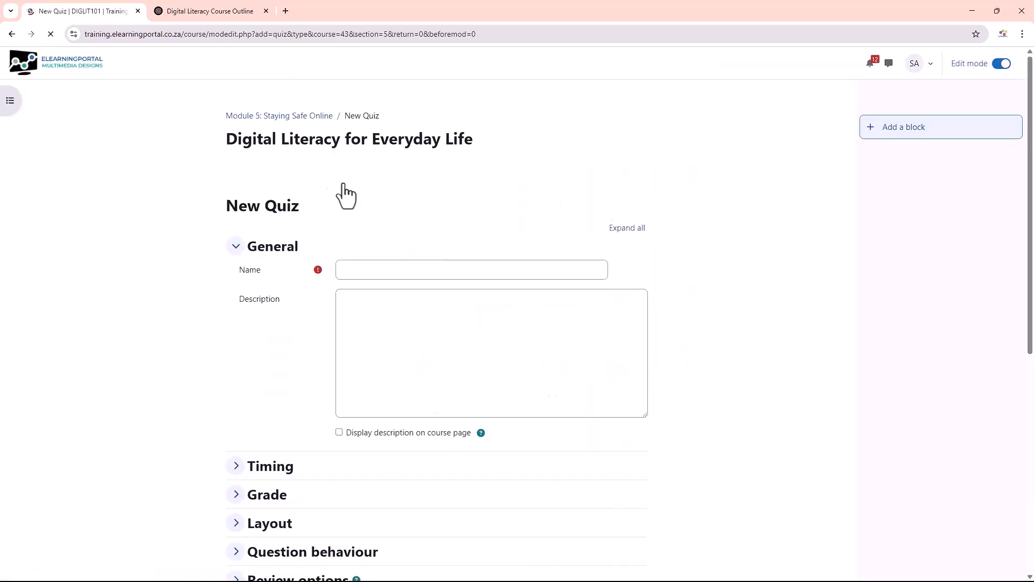
Name the new quiz Module 5 Quiz
drag(227, 139, 408, 140)
click(441, 106)
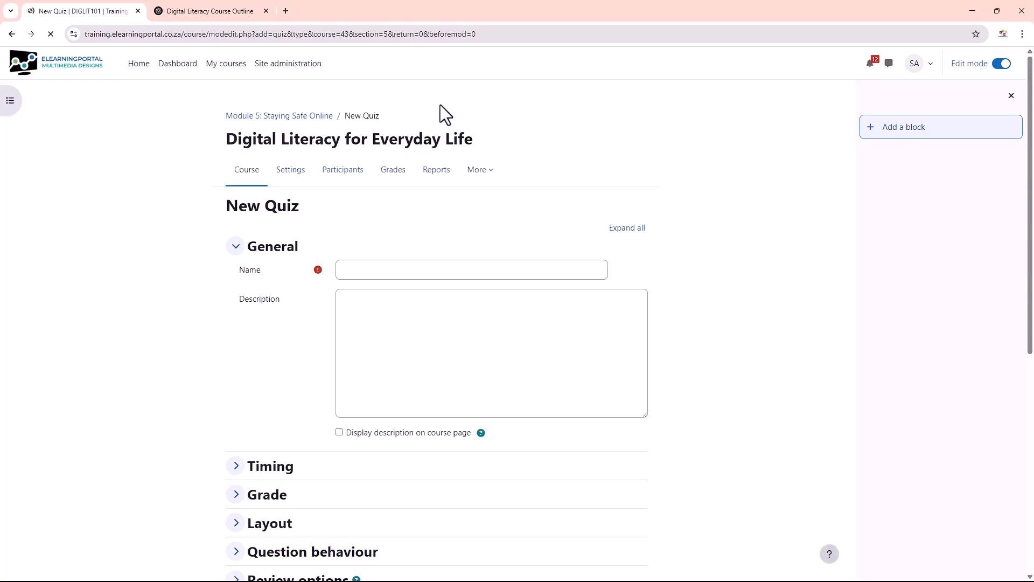
click(384, 268)
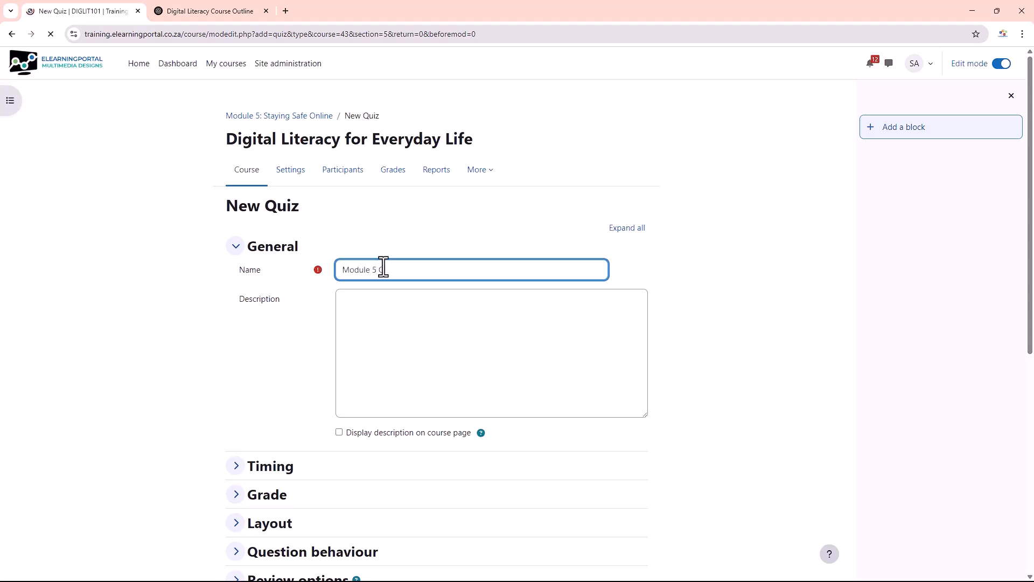
click(414, 271)
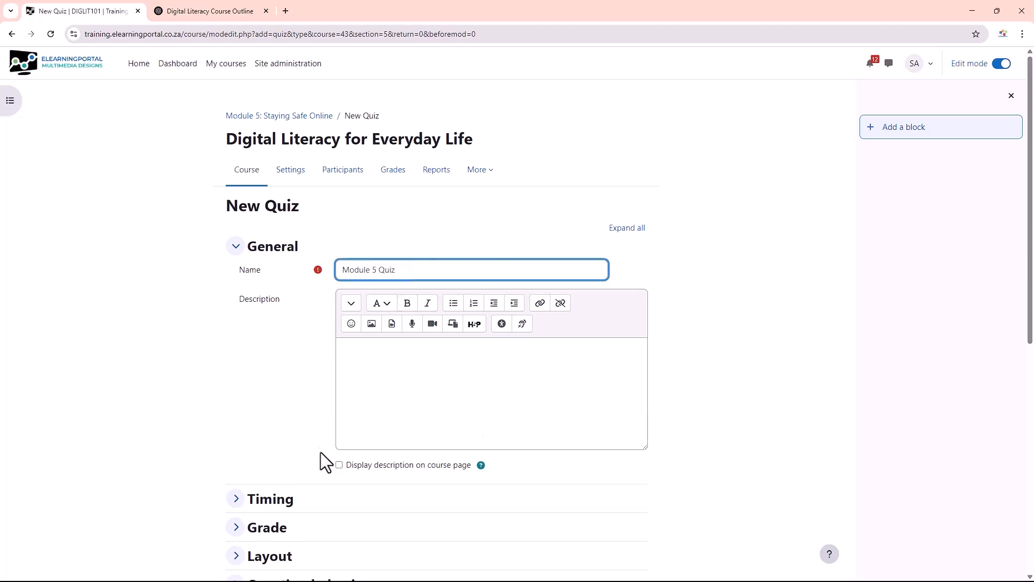
Check the quiz's completion conditions, then save the quiz and display it
scroll(326, 460, down, 6)
scroll(231, 218, down, 2)
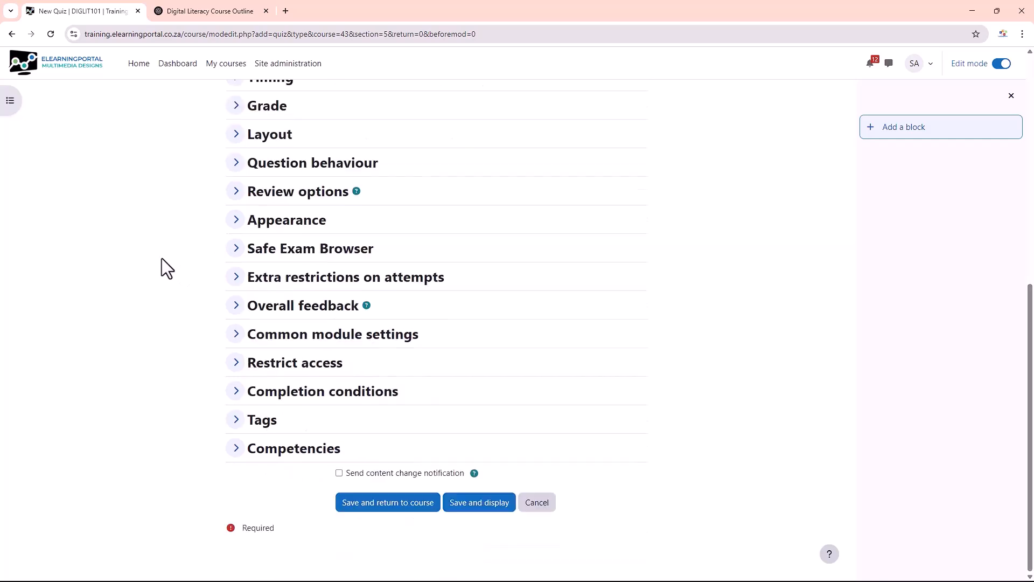
click(236, 395)
scroll(397, 447, down, 3)
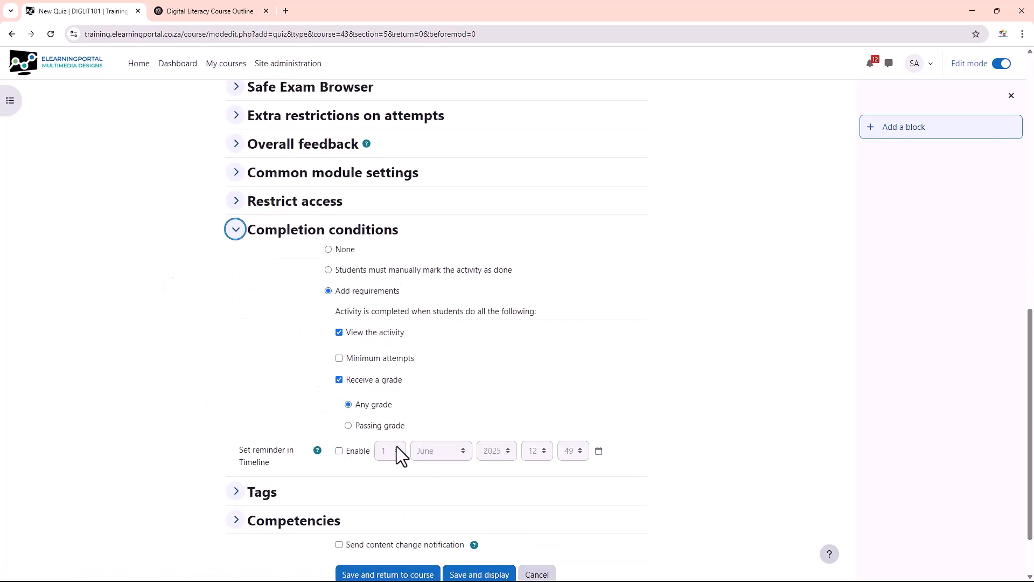
scroll(112, 400, down, 2)
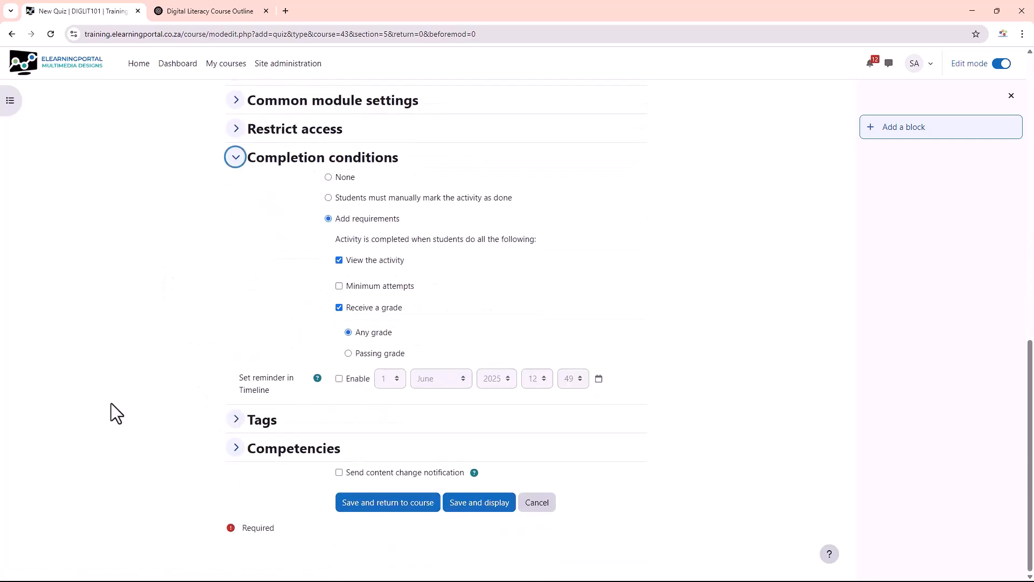
click(478, 509)
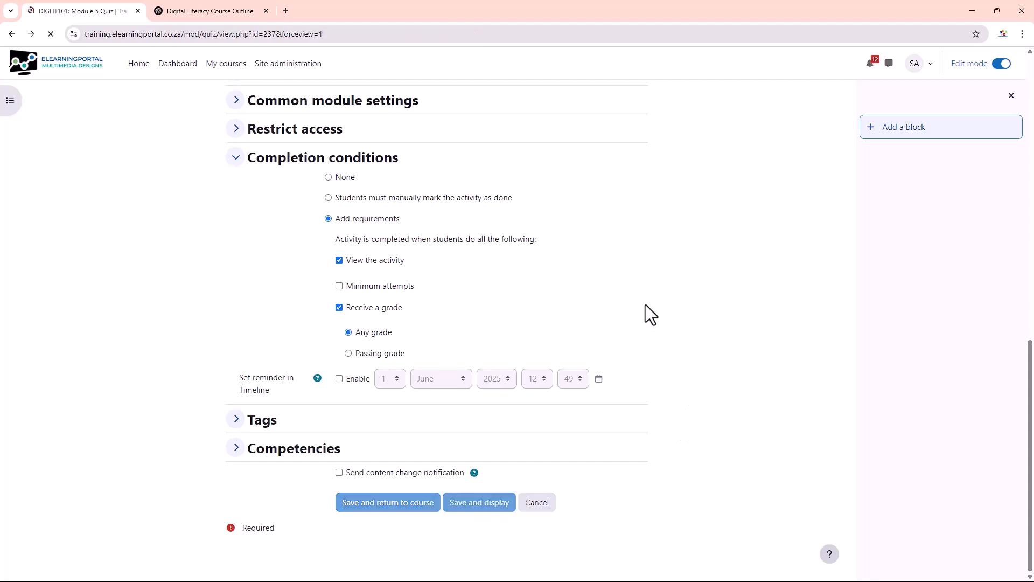
Start adding questions to the quiz from the question bank and filter them by the Security category
click(258, 270)
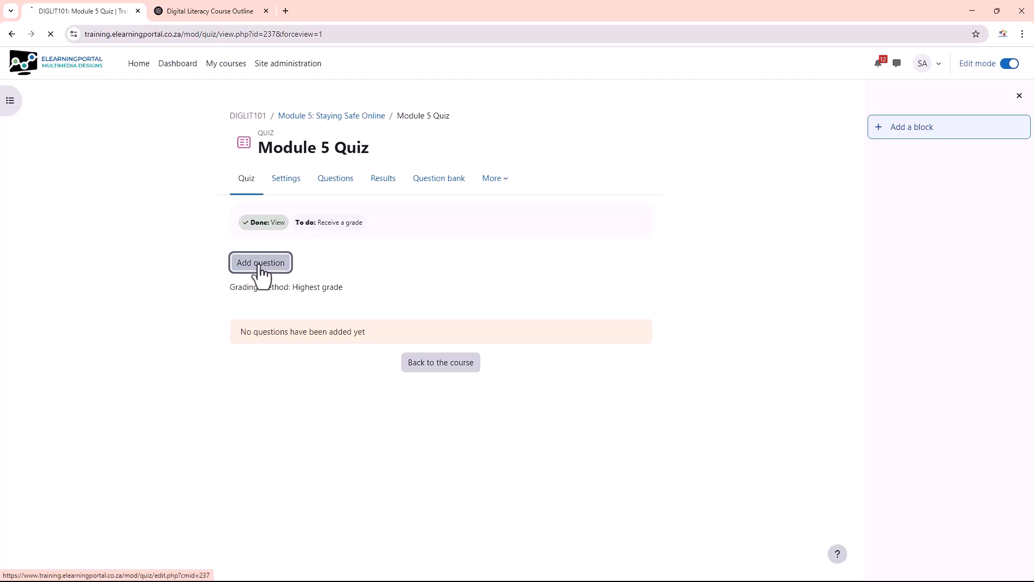
click(824, 344)
click(784, 380)
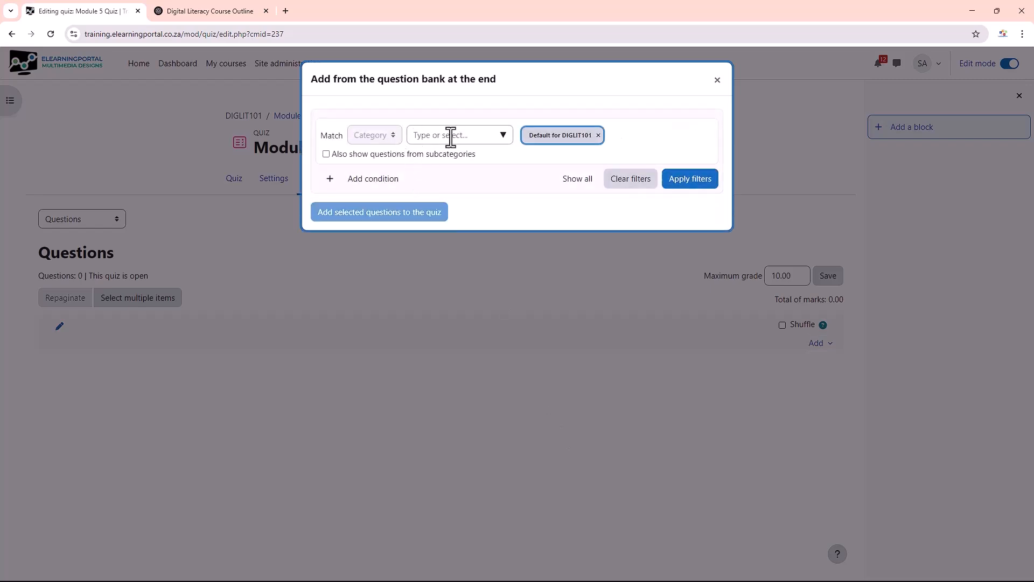
click(504, 141)
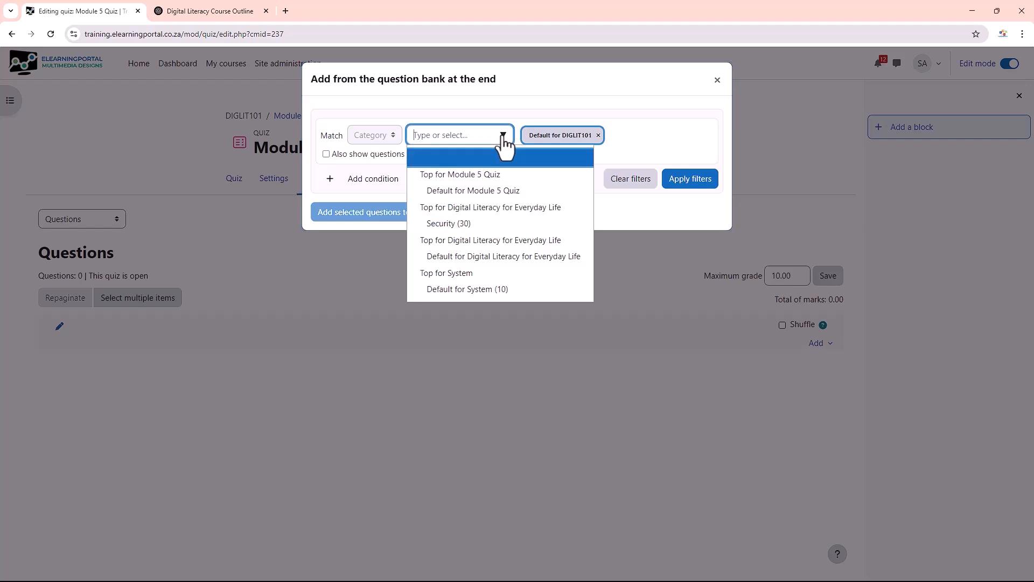
click(449, 223)
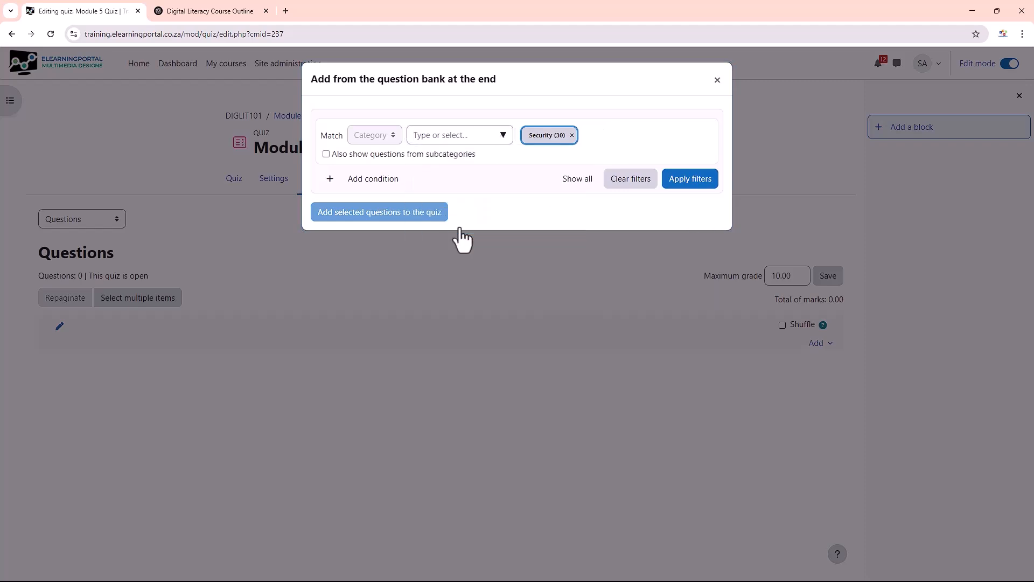
click(688, 183)
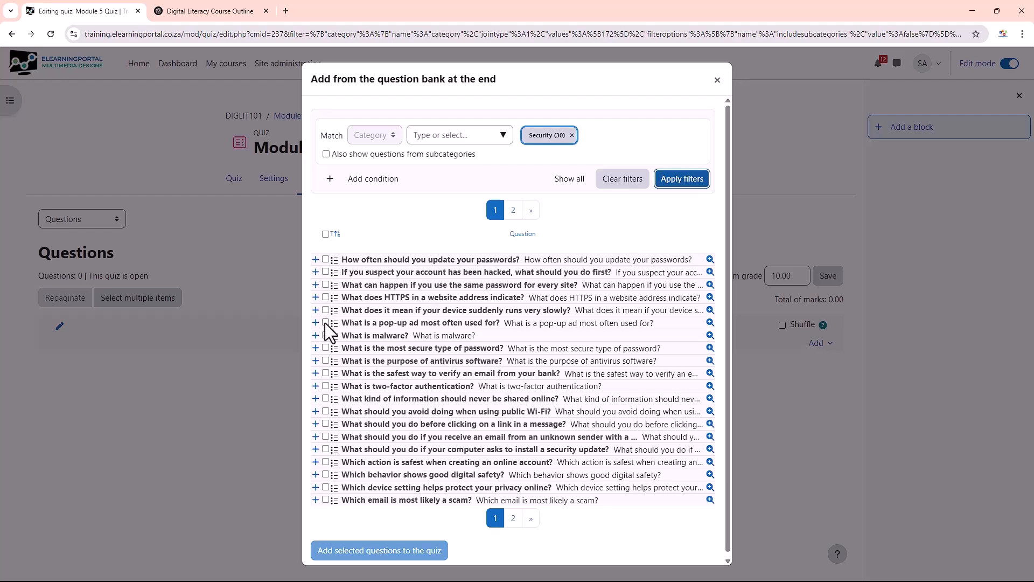
Select all questions on the first page of the Security category, add them to the quiz and check the resulting question list
click(324, 259)
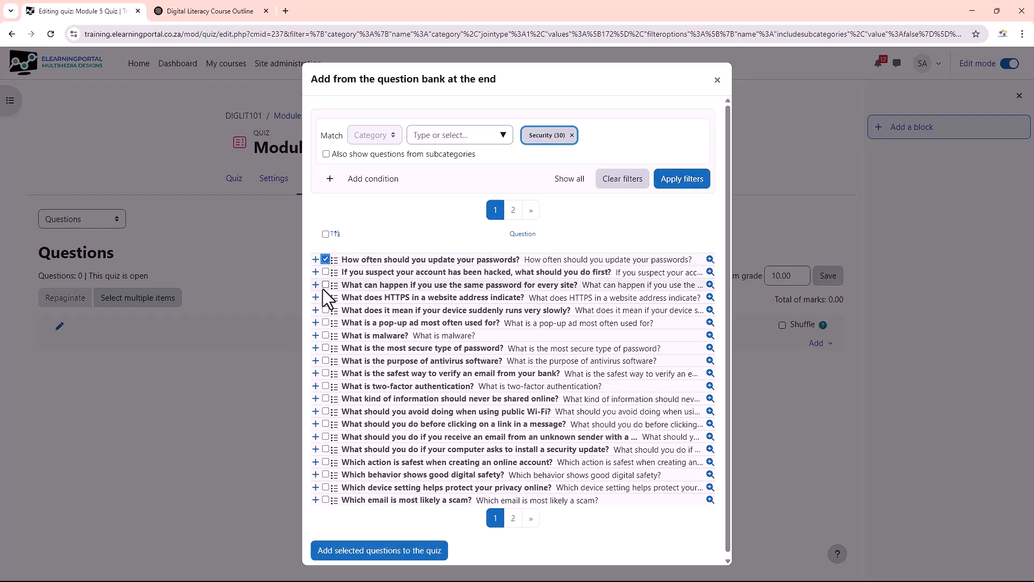
click(326, 284)
click(326, 310)
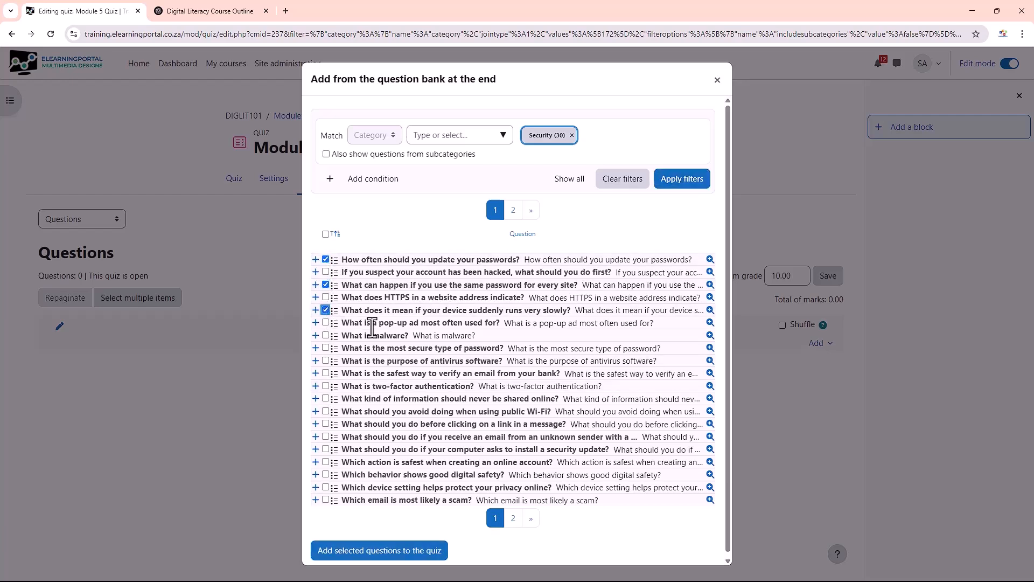
click(325, 234)
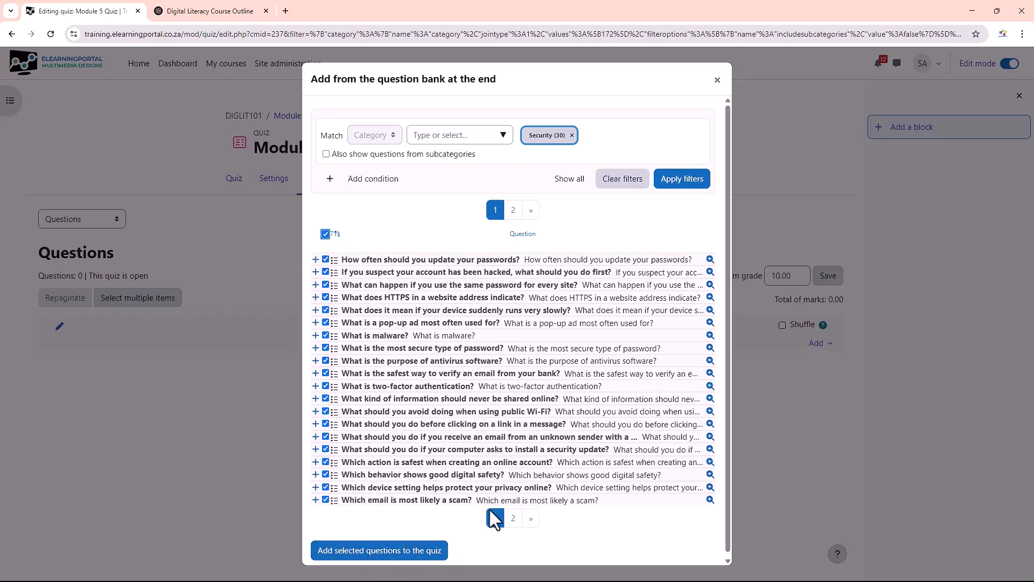
click(326, 554)
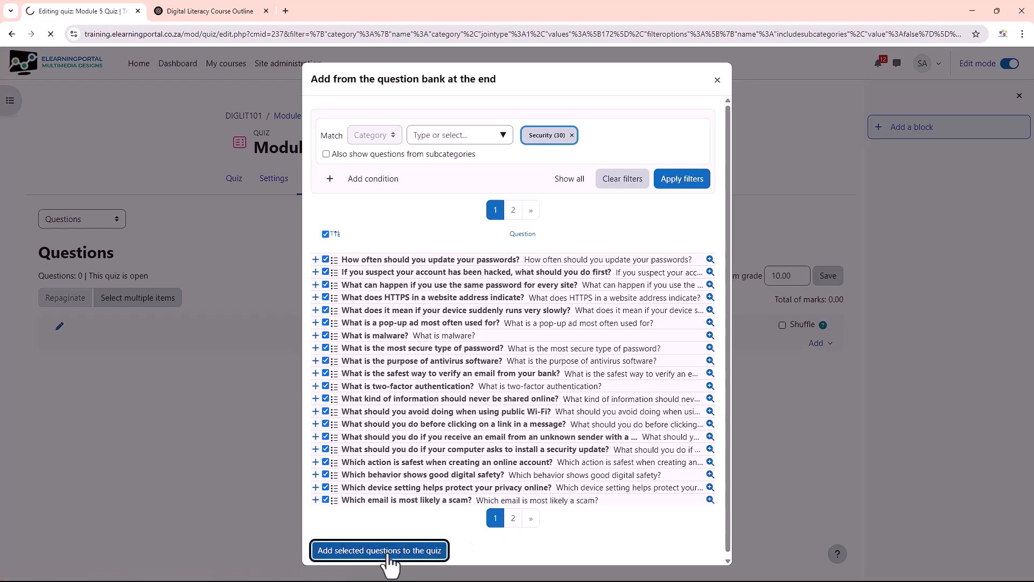
scroll(329, 291, down, 14)
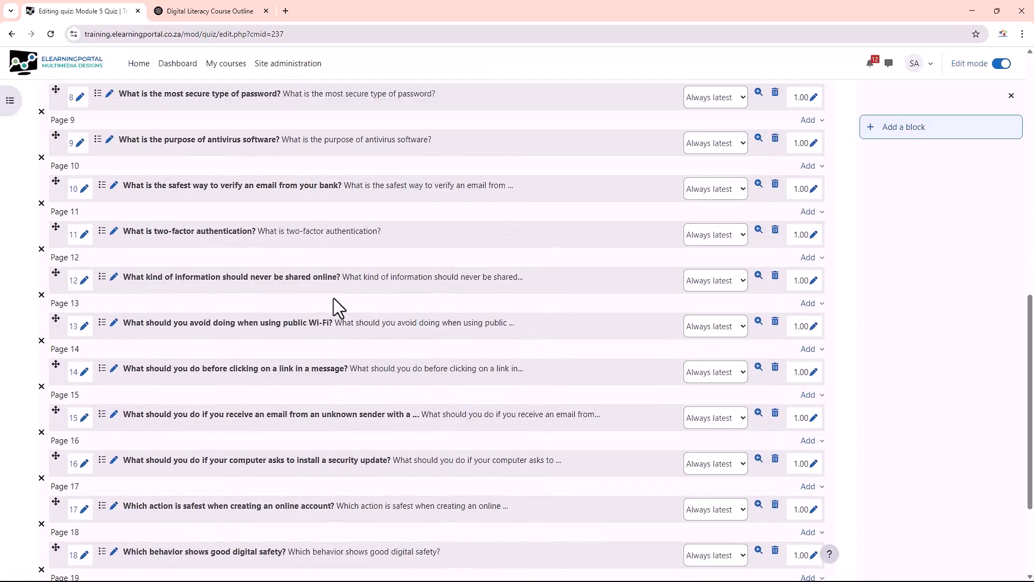
scroll(185, 474, up, 14)
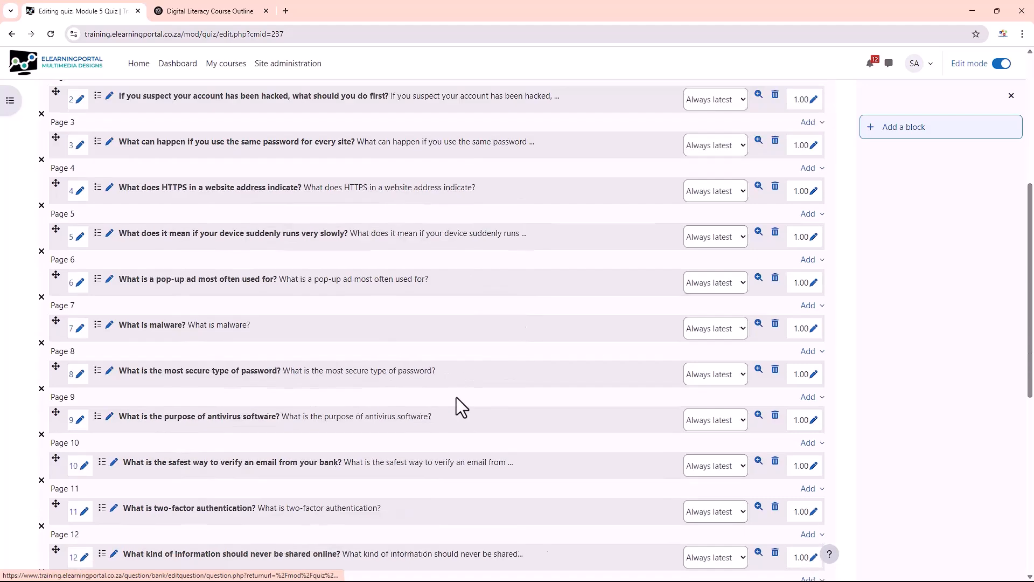
Reopen the question bank selection at the end of the quiz and filter it by the Security category
scroll(456, 404, down, 14)
click(810, 514)
click(781, 551)
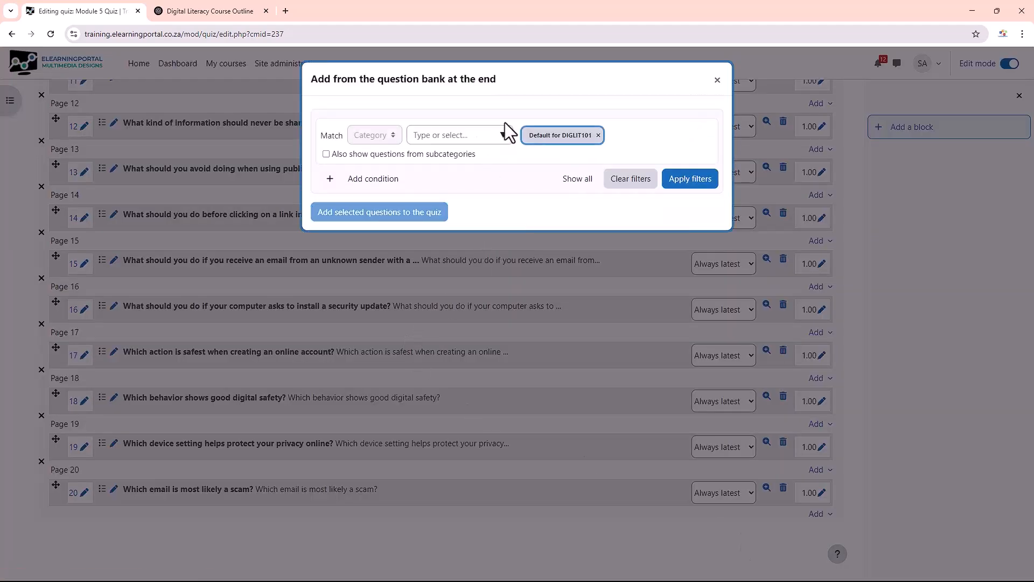
click(503, 136)
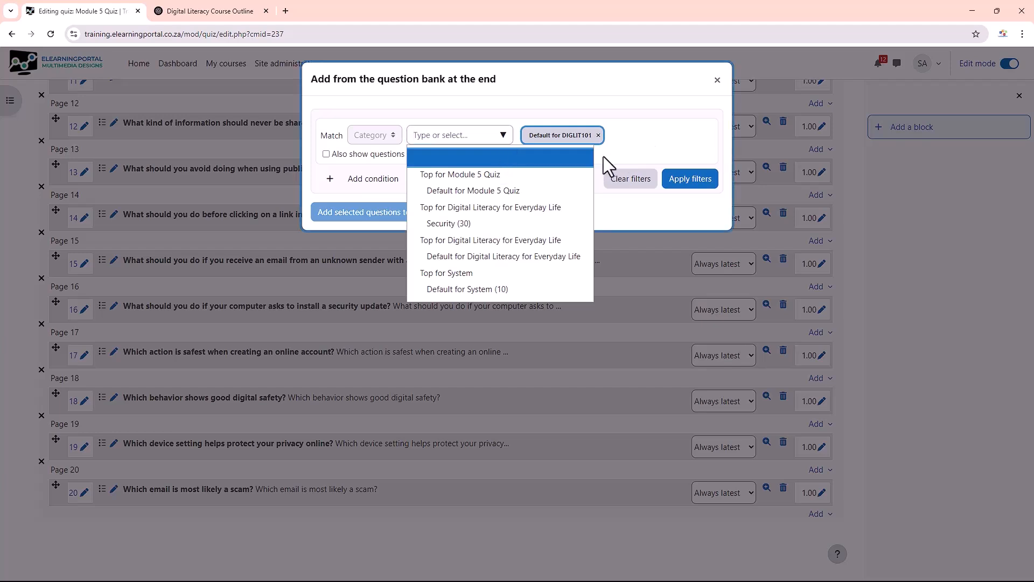
click(694, 183)
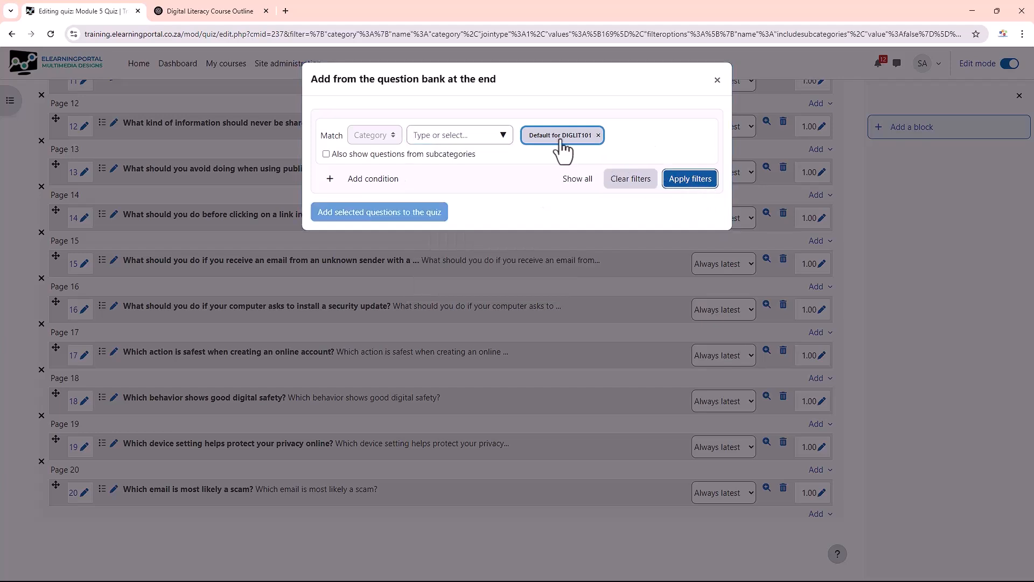
click(497, 136)
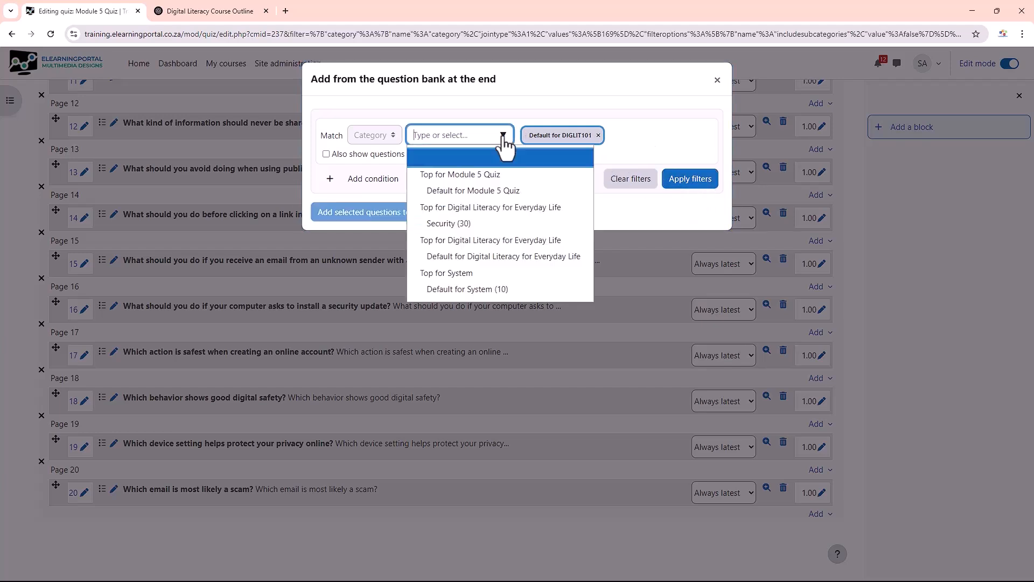
click(474, 223)
click(694, 184)
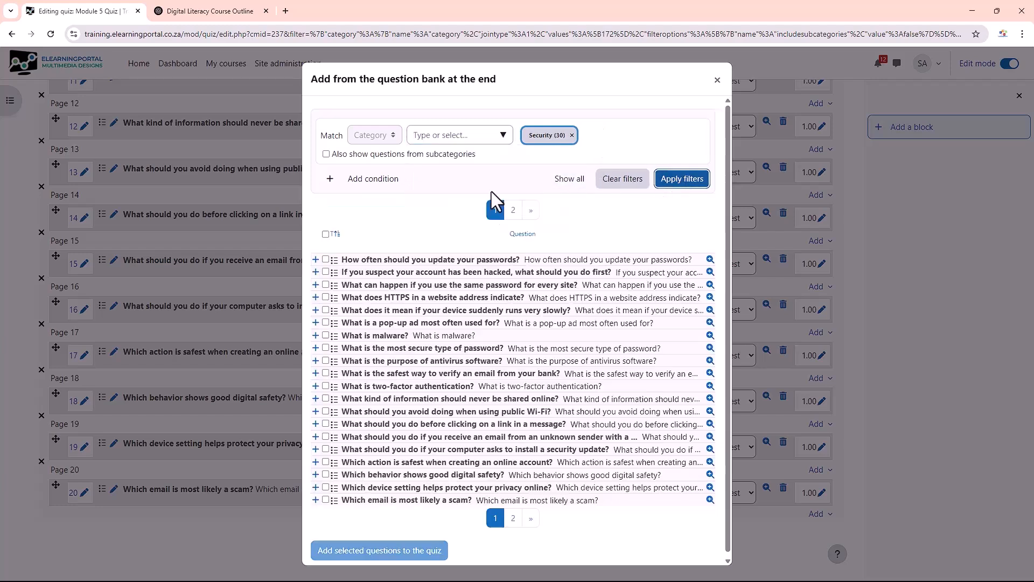
Select all questions on page 2 of the Security category, add them to the quiz and look over the full question list
click(513, 518)
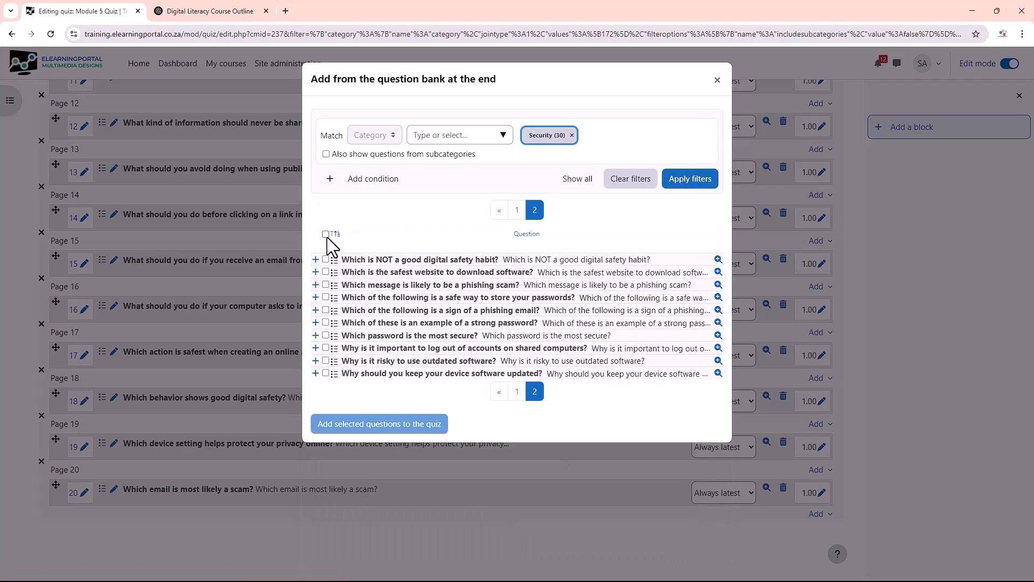
click(326, 235)
click(385, 426)
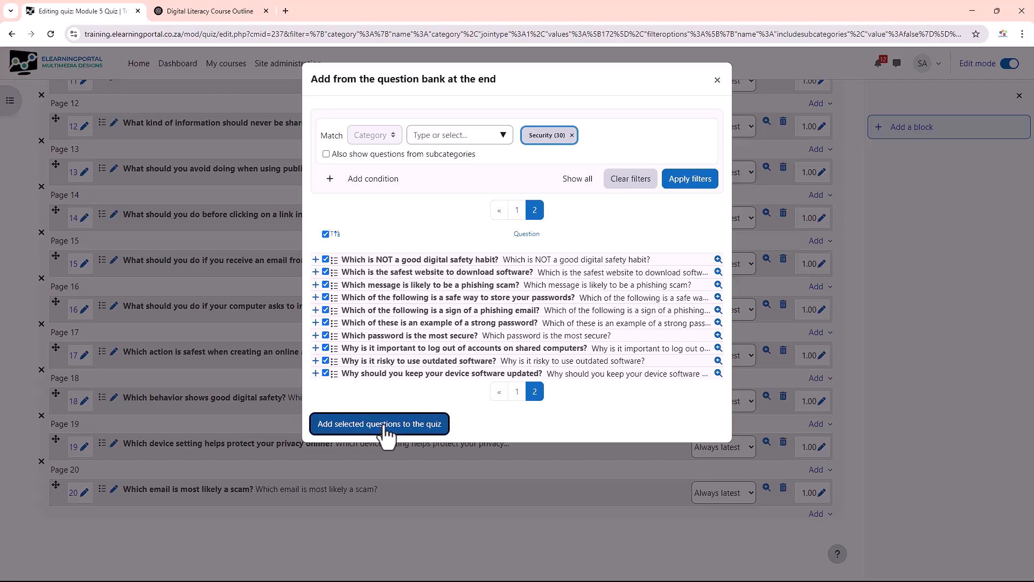
scroll(495, 390, down, 15)
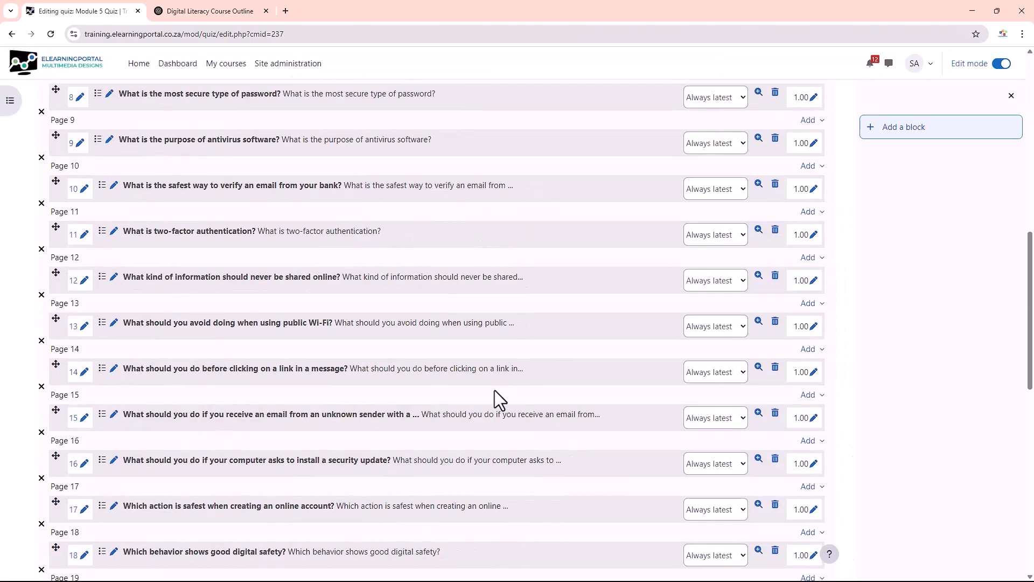
scroll(490, 385, up, 15)
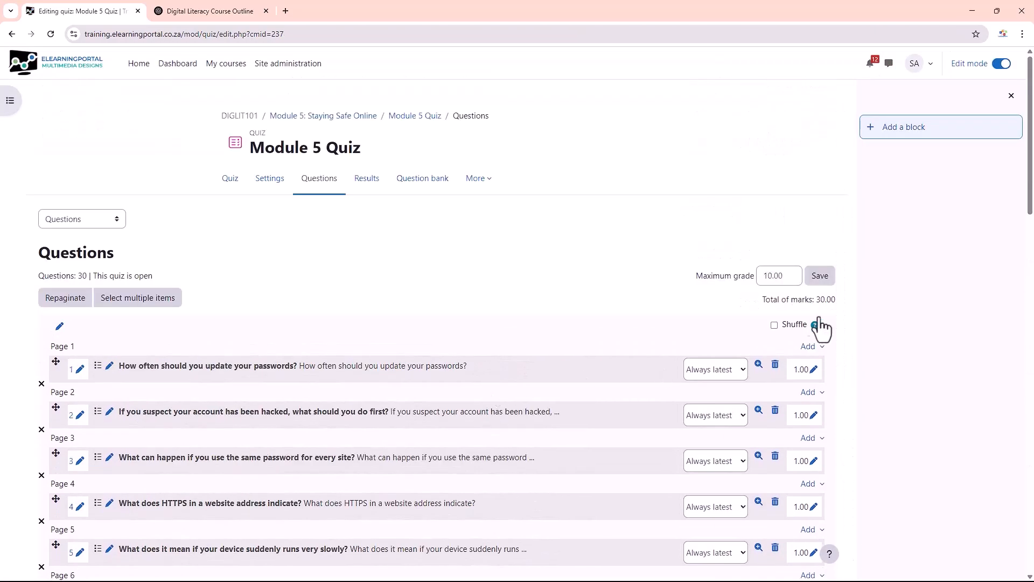
Edit and save the quiz's maximum grade, then return to the quiz page and start a preview
click(766, 276)
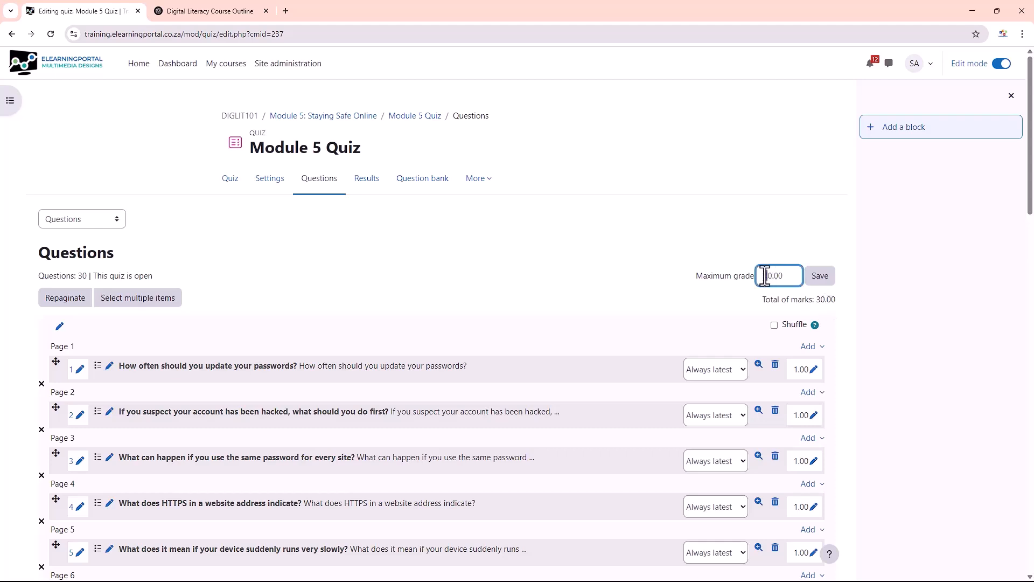
click(820, 276)
click(230, 180)
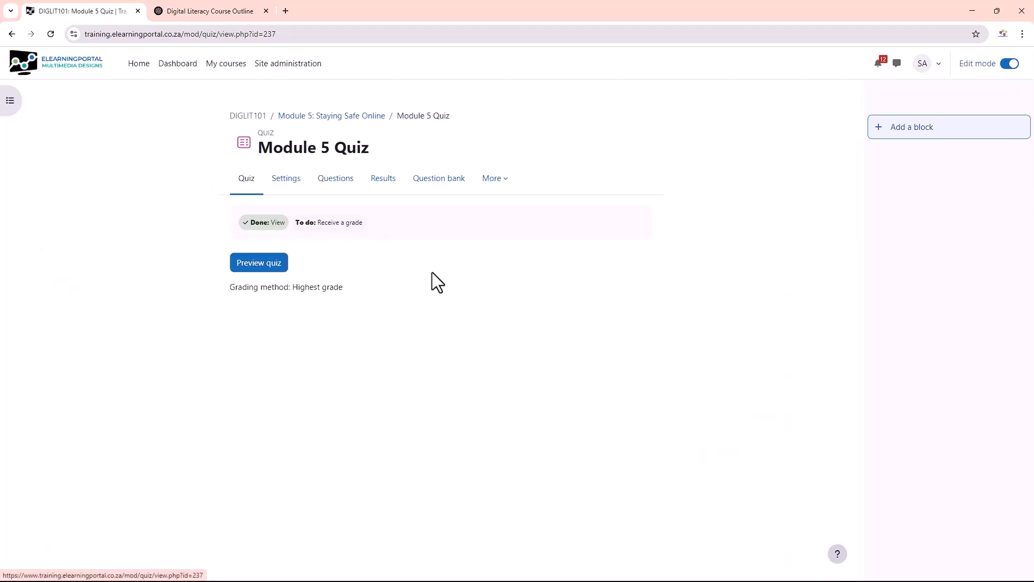
click(260, 265)
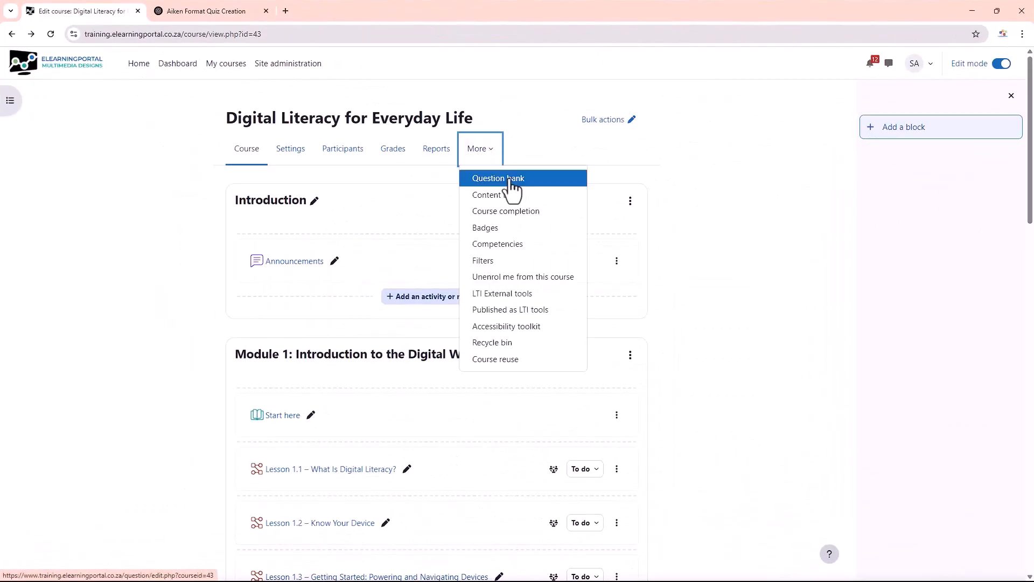
Open the course's question bank and bring up its page for importing questions from a file
click(509, 181)
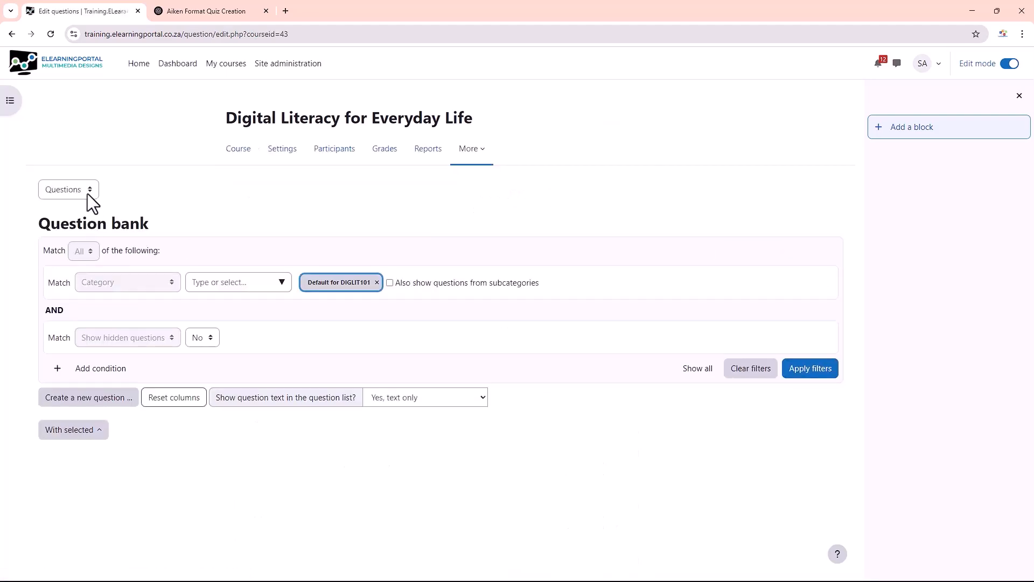
click(88, 194)
click(74, 234)
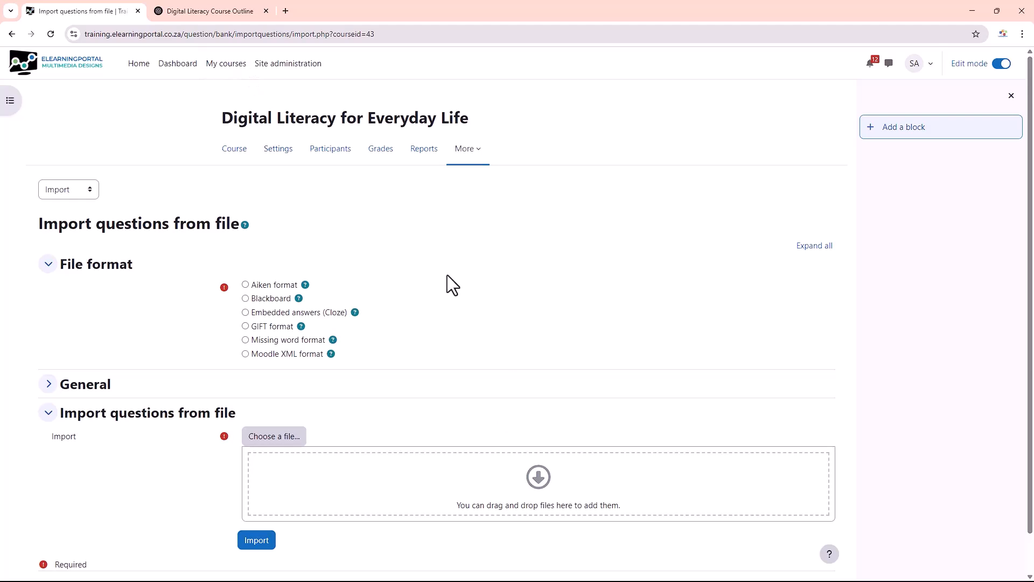
Switch to ChatGPT and paste the prompt requesting 16 GIFT-format questions, 2 for each of eight Moodle question types
click(219, 11)
click(368, 524)
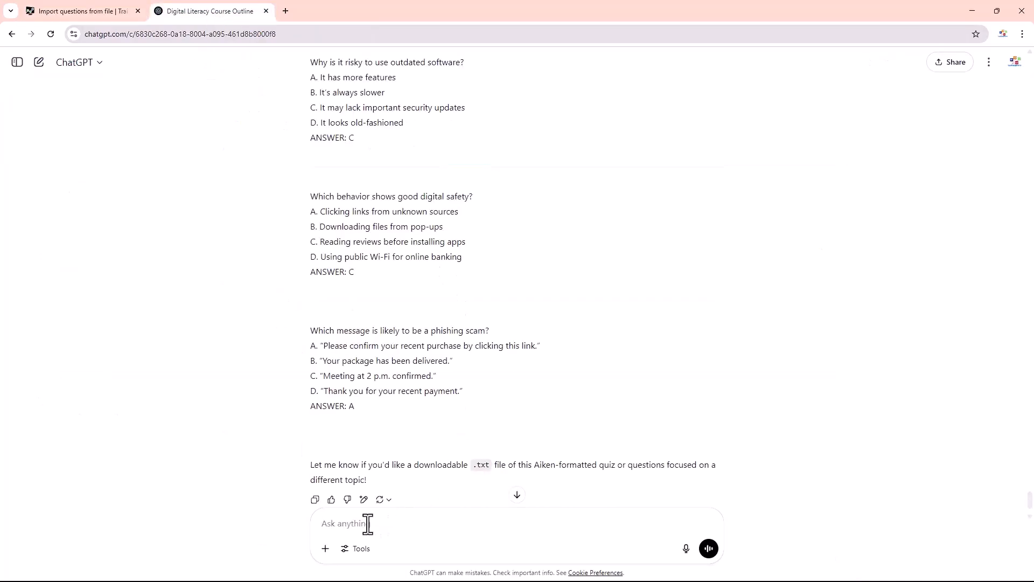
key(ctrl+v)
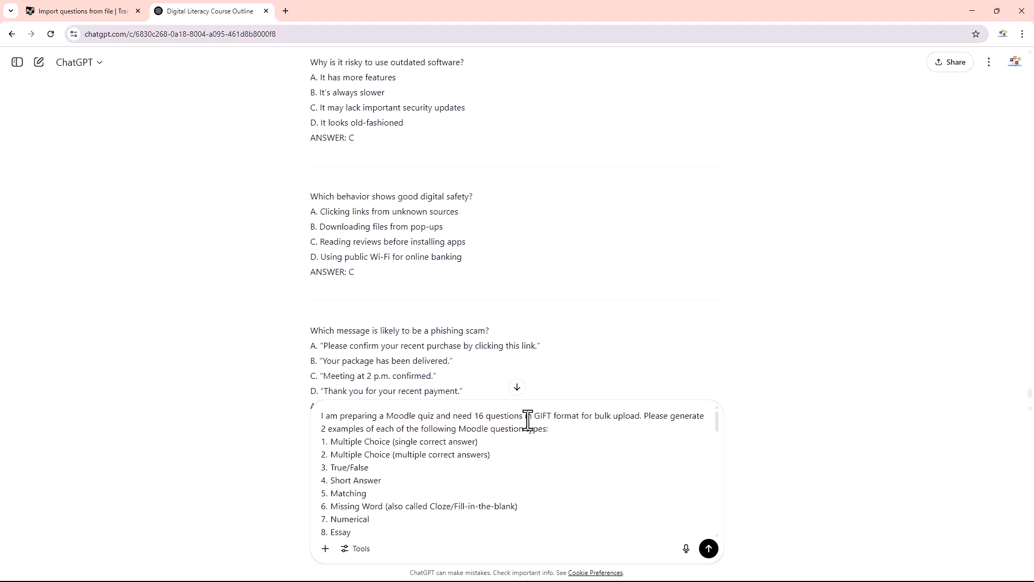
drag(535, 416, 565, 417)
scroll(377, 461, down, 1)
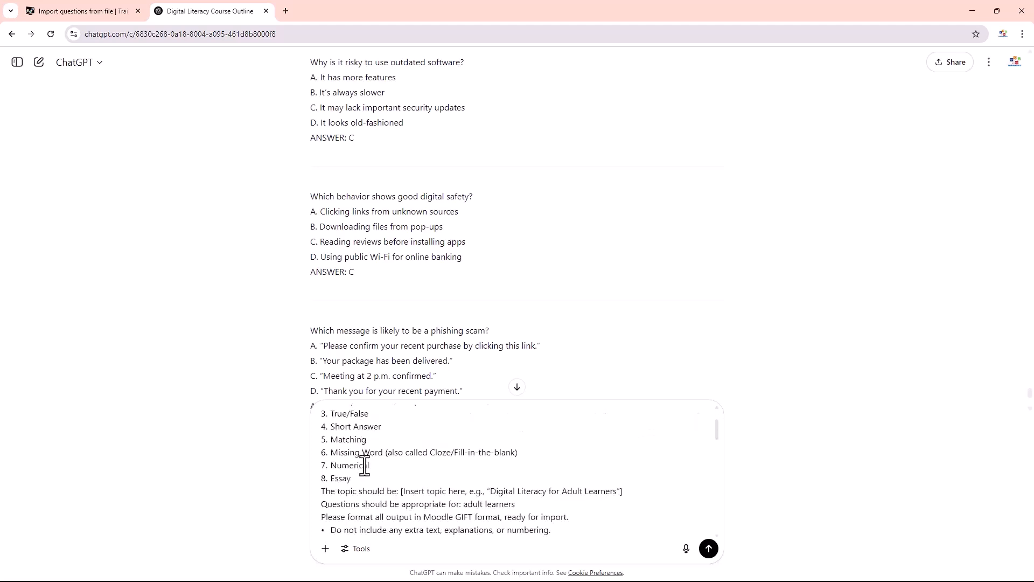
scroll(347, 473, up, 2)
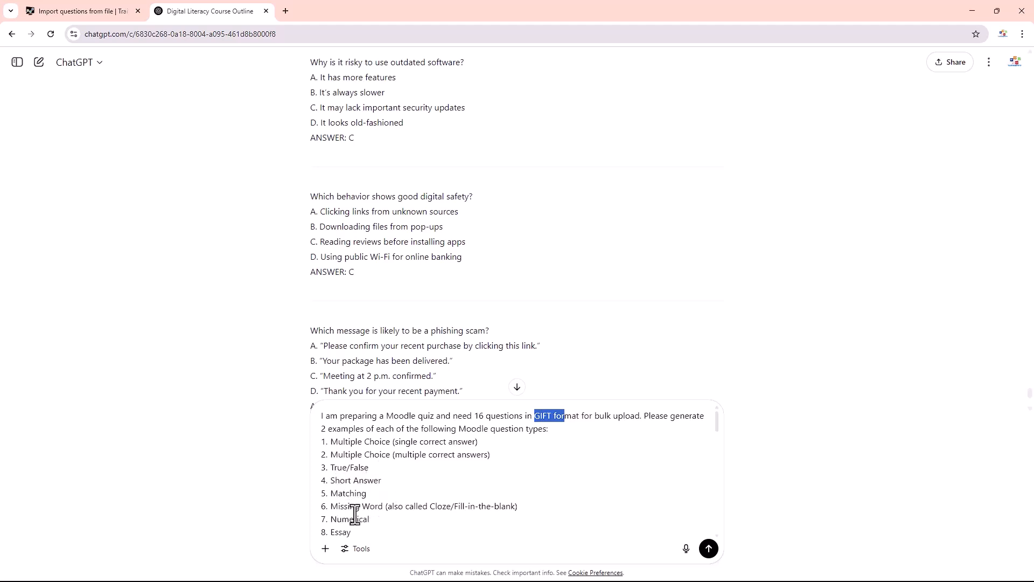
Remove the placeholder wording from the prompt's topic line, keeping "Digital Literacy for Adult Learners" as the topic
scroll(405, 484, down, 1)
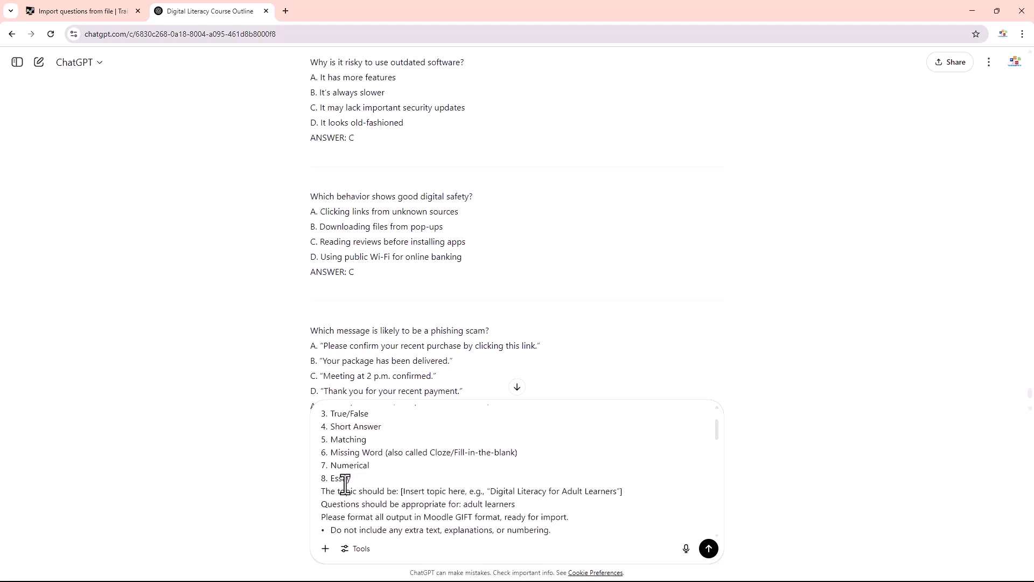
scroll(347, 482, down, 1)
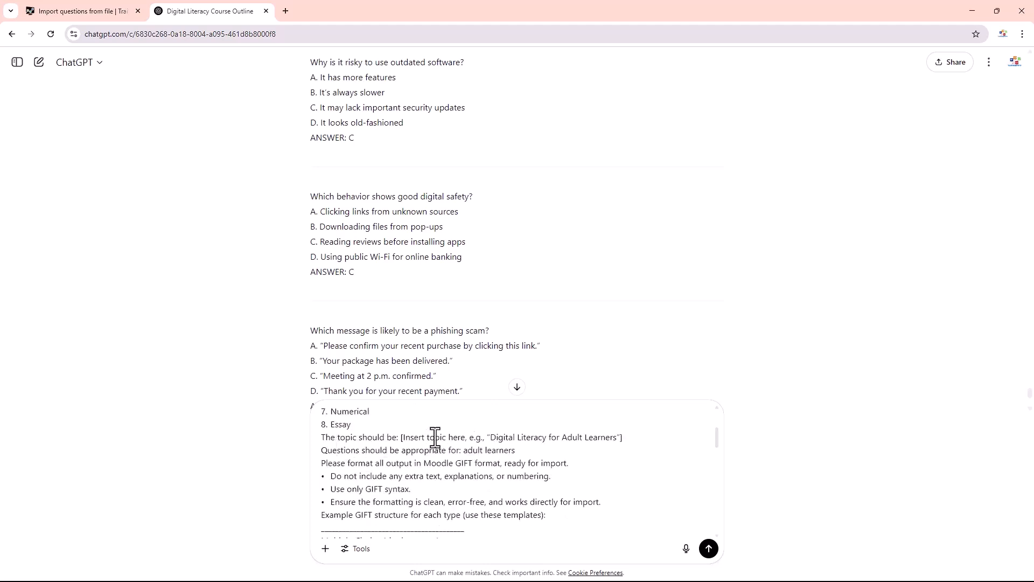
drag(403, 437, 490, 438)
key(BackSpace)
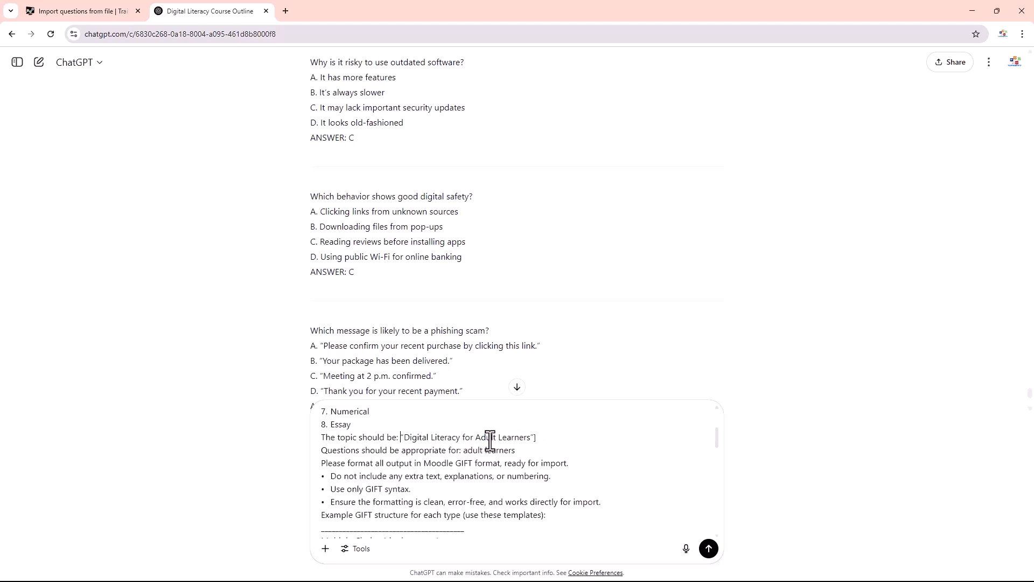
click(538, 437)
Review the prompt's GIFT example templates for every question type, from multiple choice through essay
scroll(416, 480, down, 1)
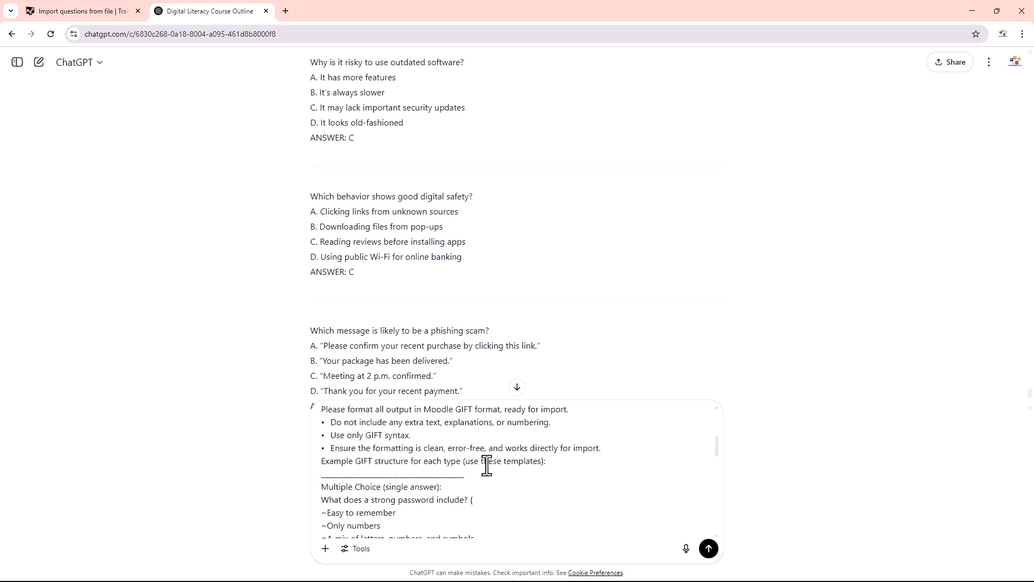
scroll(437, 482, down, 1)
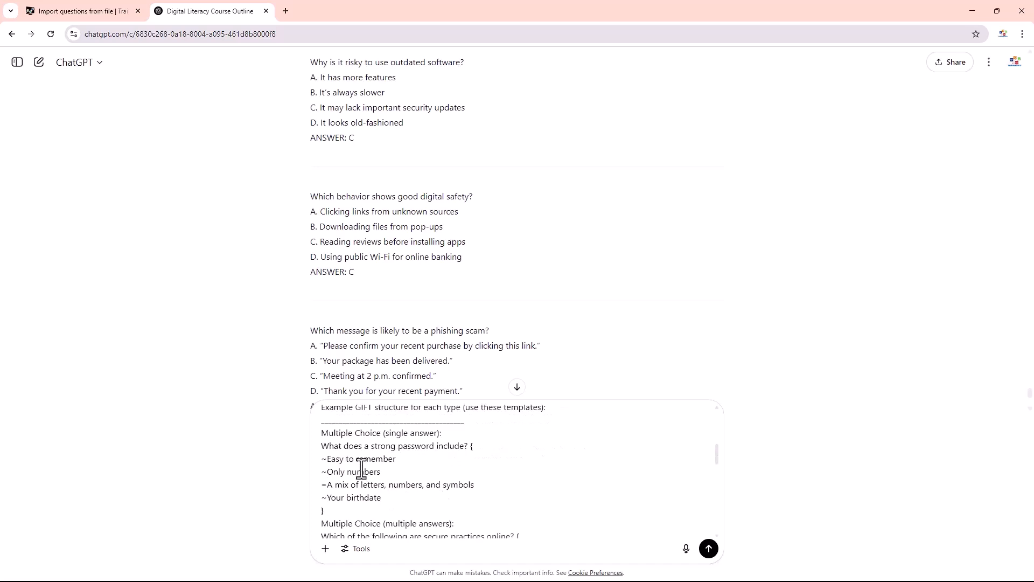
scroll(390, 435, down, 1)
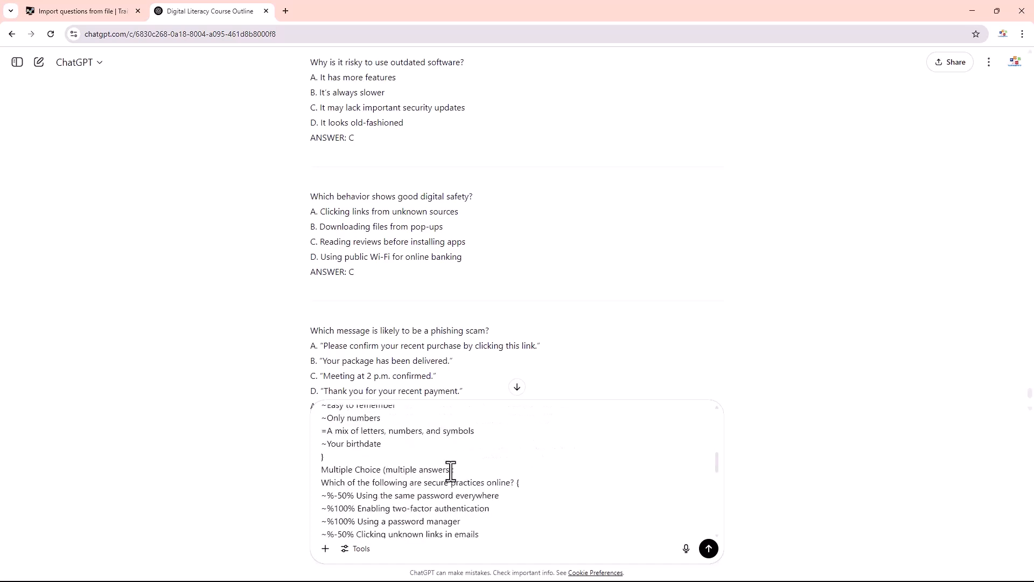
scroll(449, 470, down, 2)
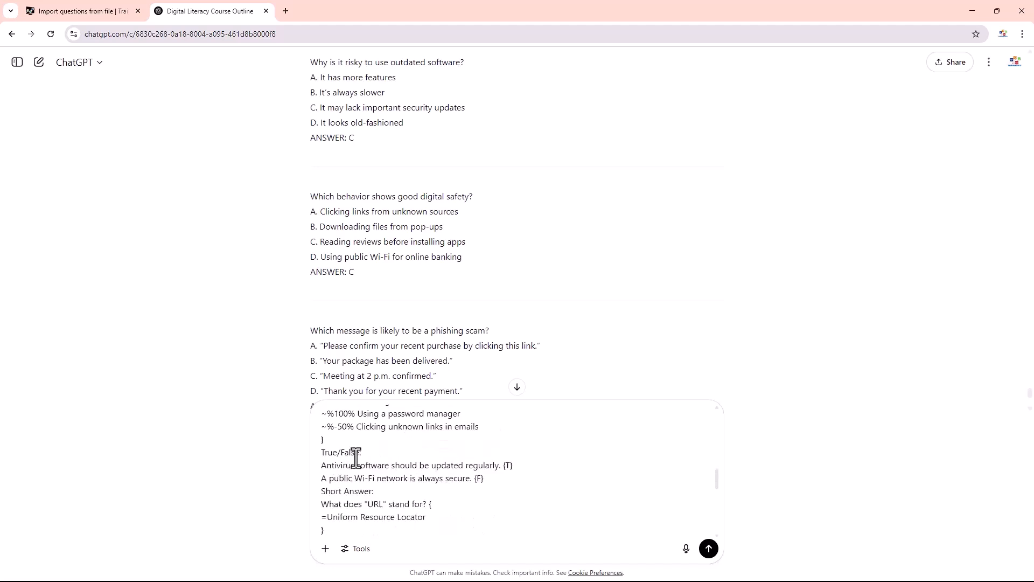
scroll(373, 457, down, 1)
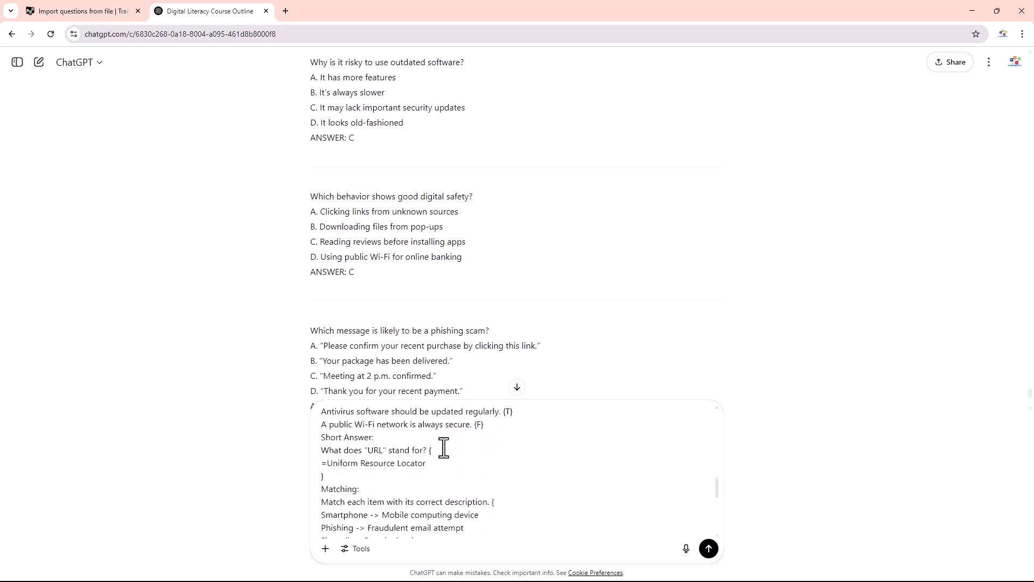
scroll(376, 478, down, 1)
scroll(380, 448, down, 1)
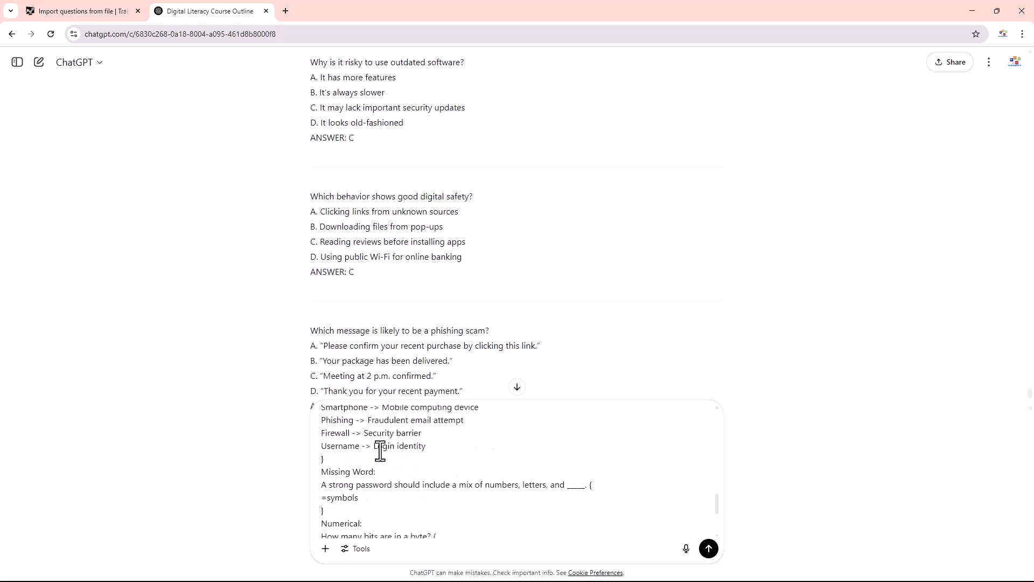
scroll(419, 479, down, 1)
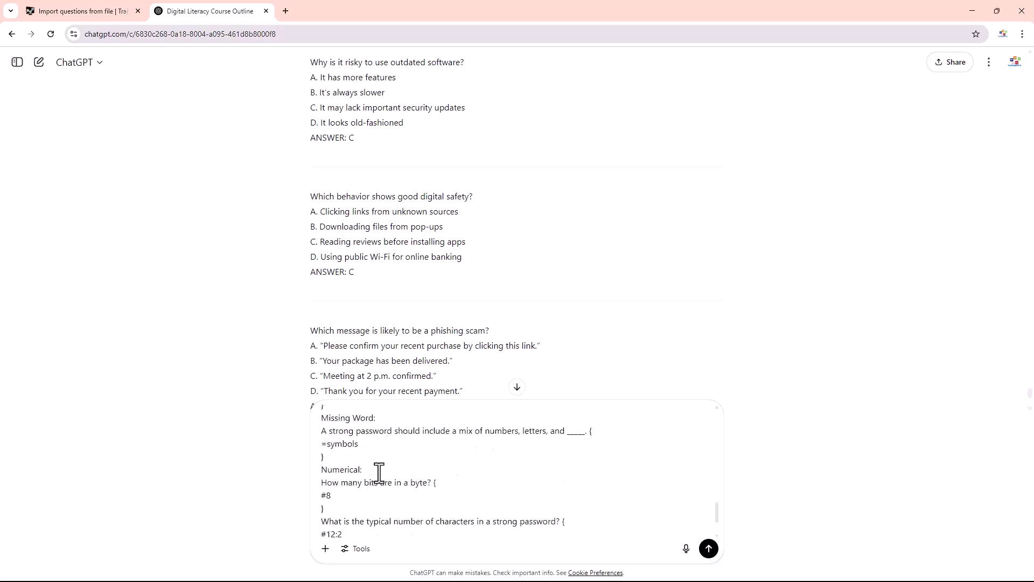
scroll(377, 474, down, 1)
scroll(353, 508, down, 1)
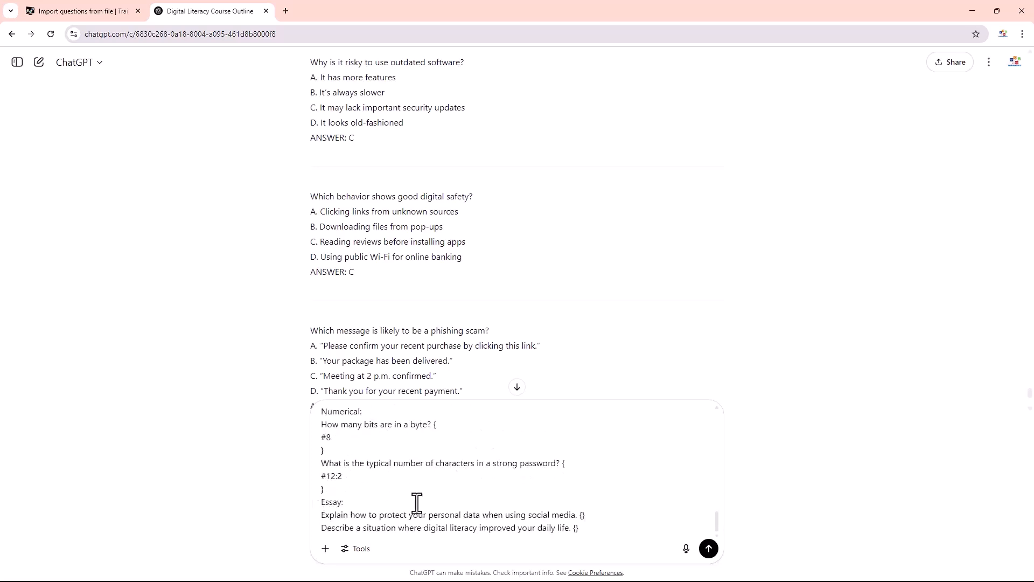
scroll(429, 492, up, 10)
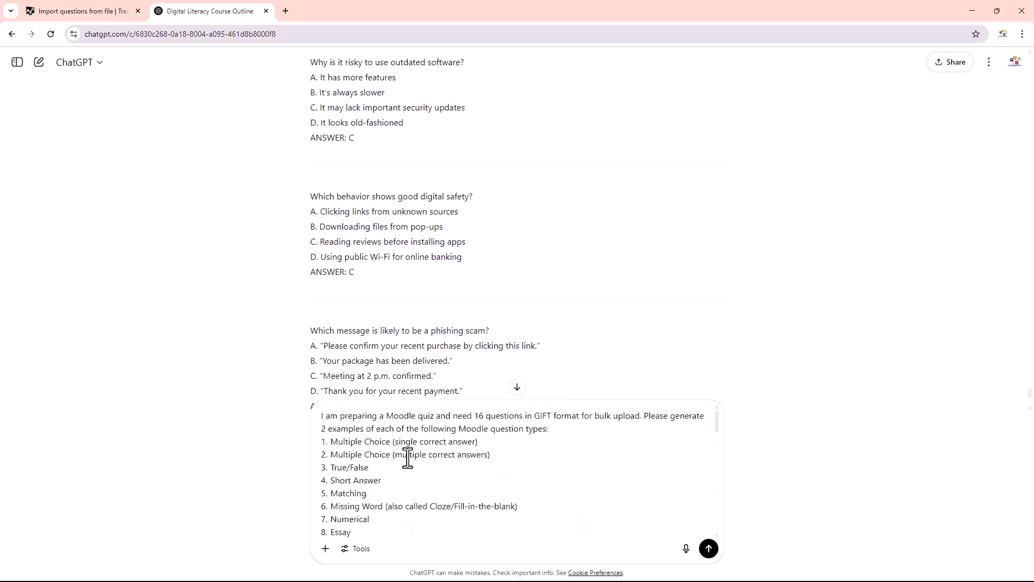
Submit the GIFT prompt to ChatGPT and look through the generated questions
click(709, 549)
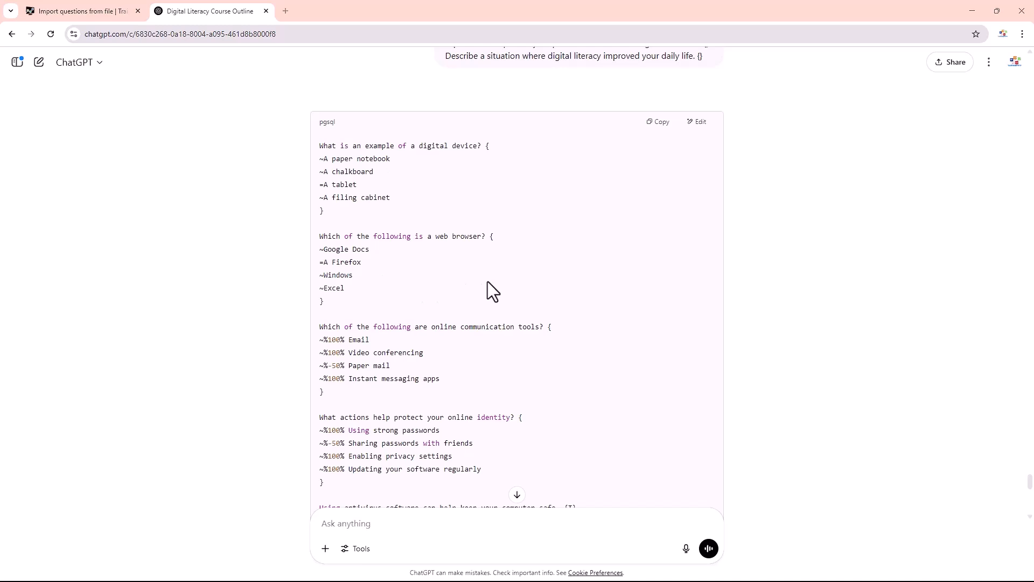
scroll(552, 311, down, 4)
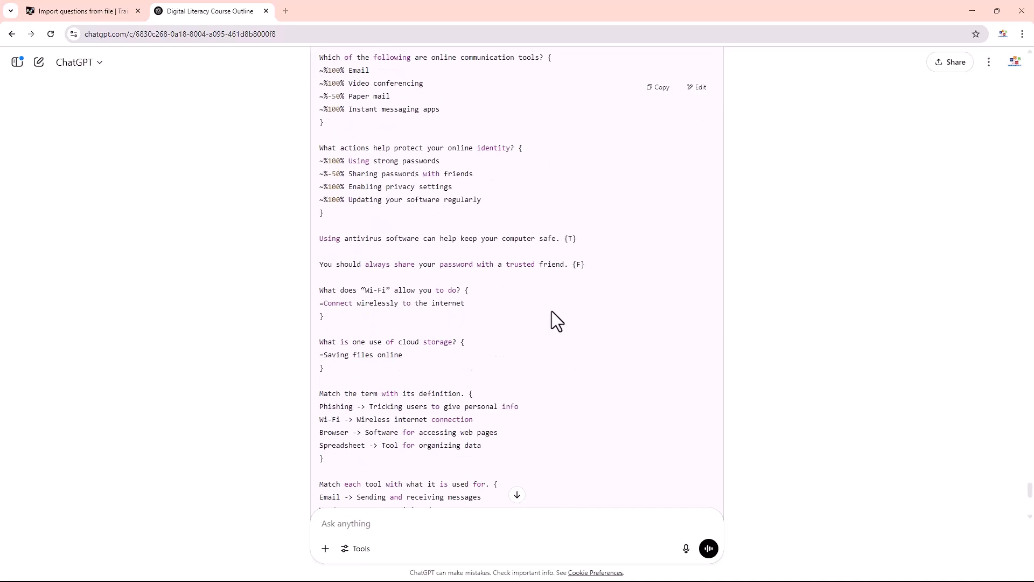
scroll(551, 311, up, 6)
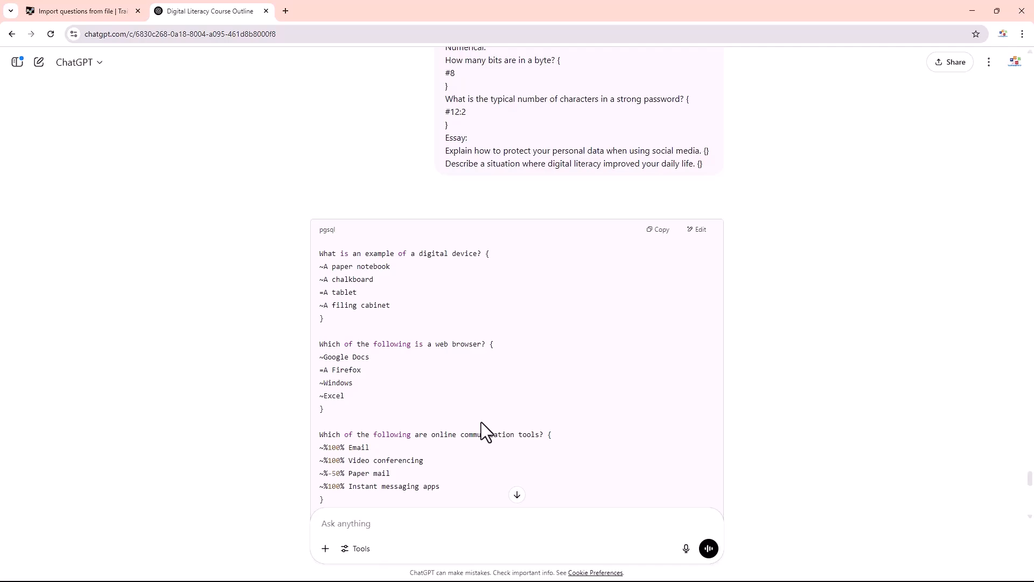
Switch to Word, paste the generated GIFT questions into the blank document and check them from the beginning
key(alt+Tab)
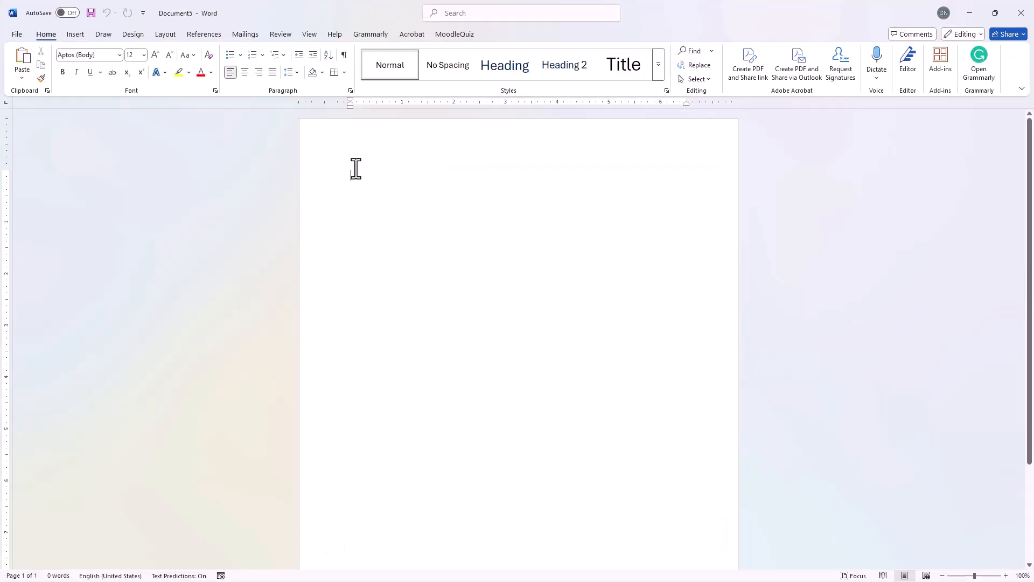
click(22, 78)
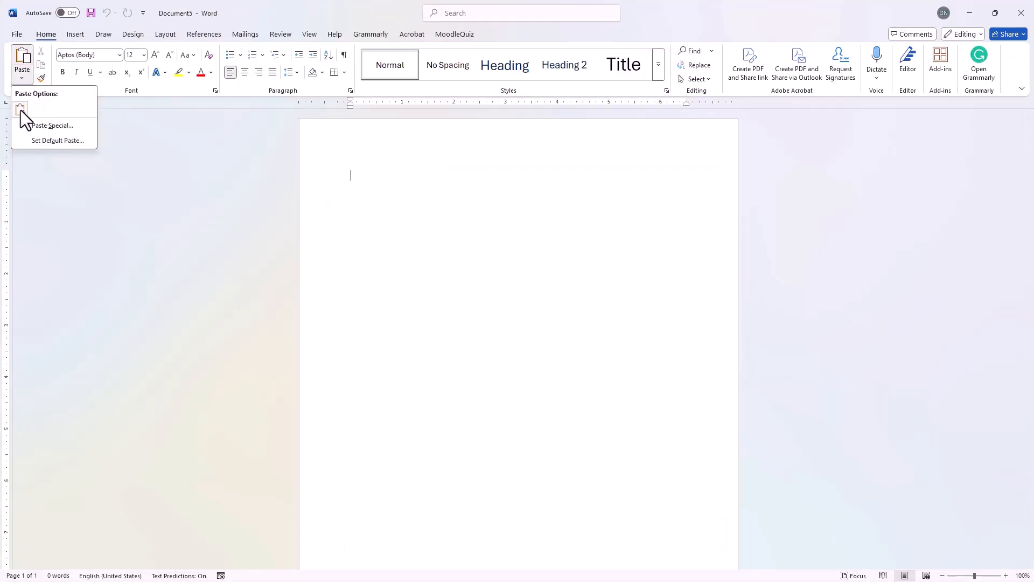
click(20, 110)
scroll(471, 347, up, 10)
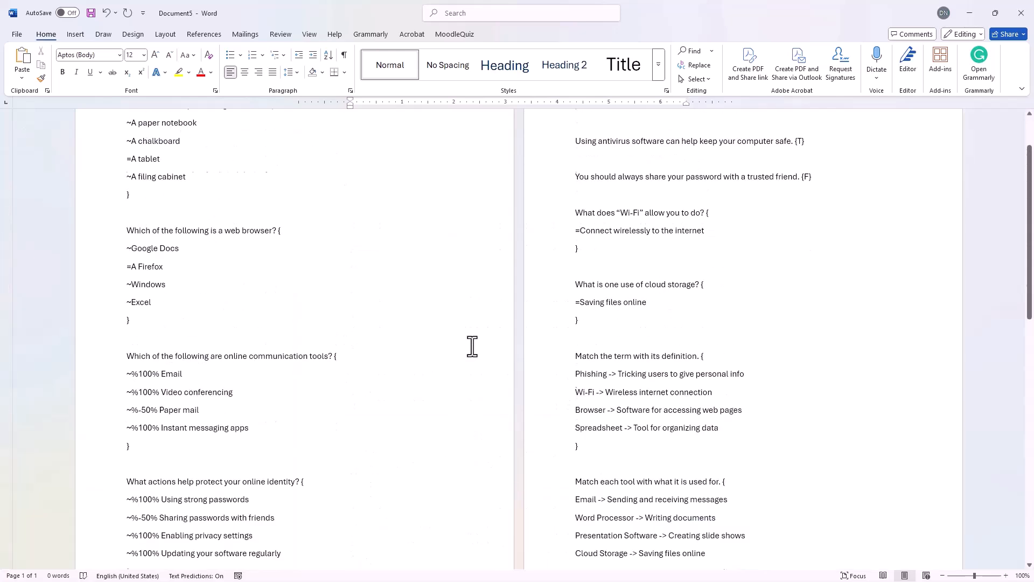
scroll(472, 346, up, 2)
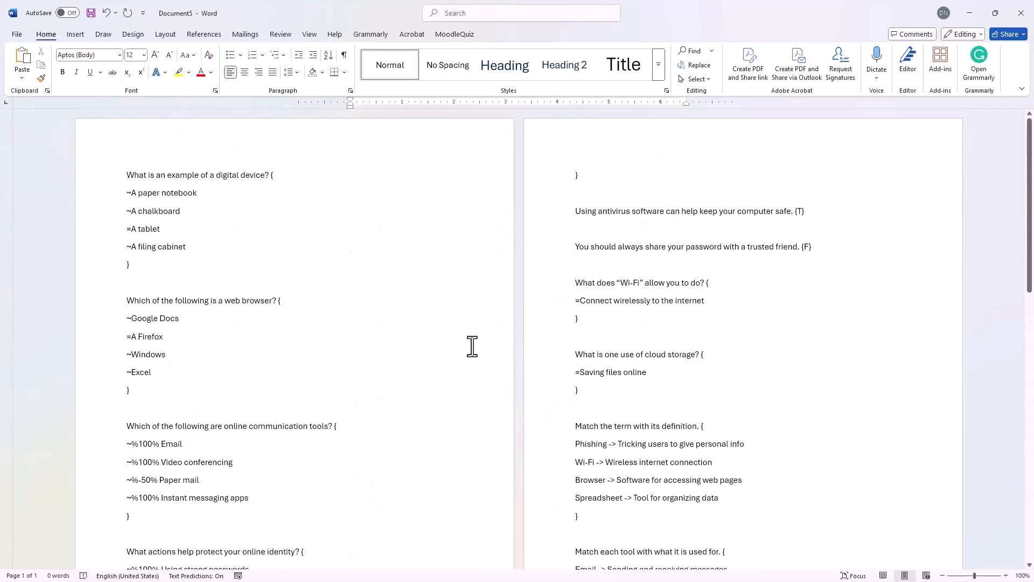
Save the document as a Word file named Gift in the Digital Literacy Course folder on the Desktop
click(16, 34)
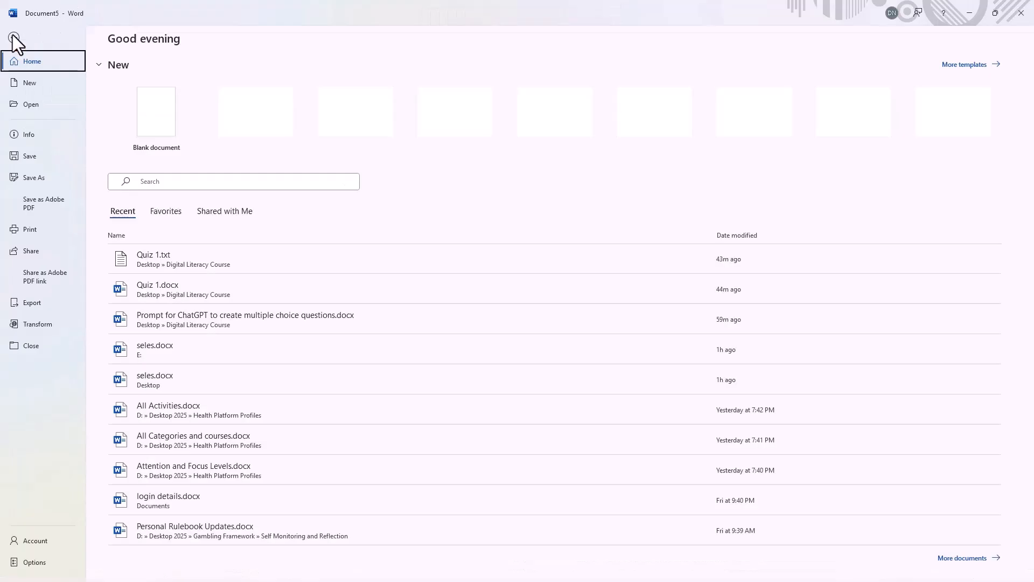
click(37, 179)
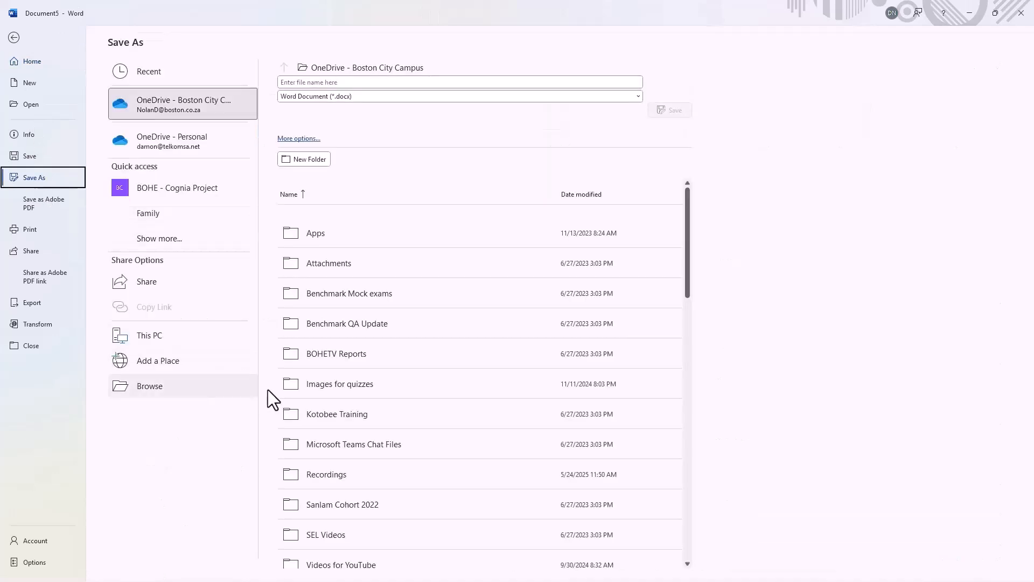
click(193, 389)
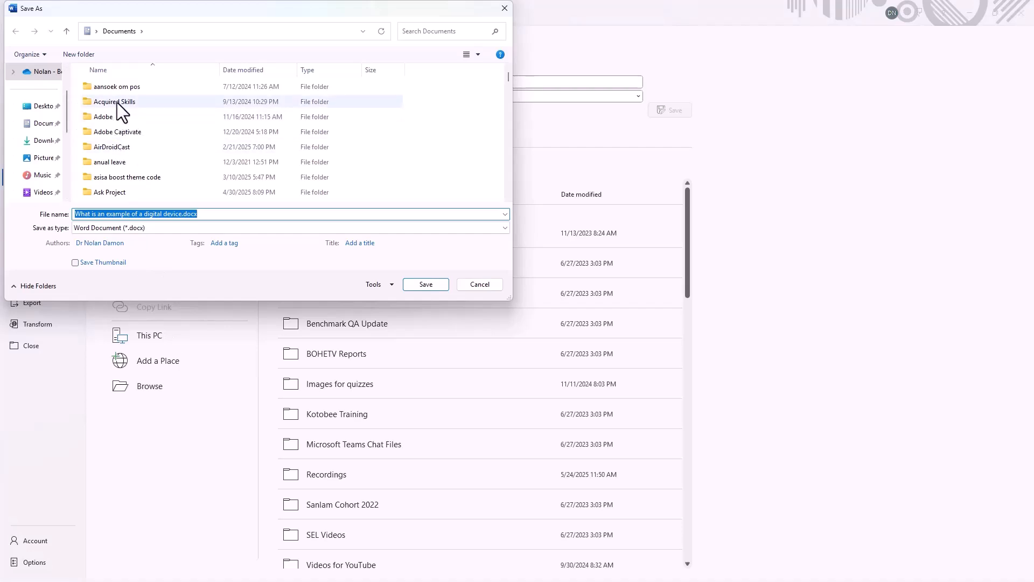
click(49, 106)
double_click(130, 120)
click(223, 214)
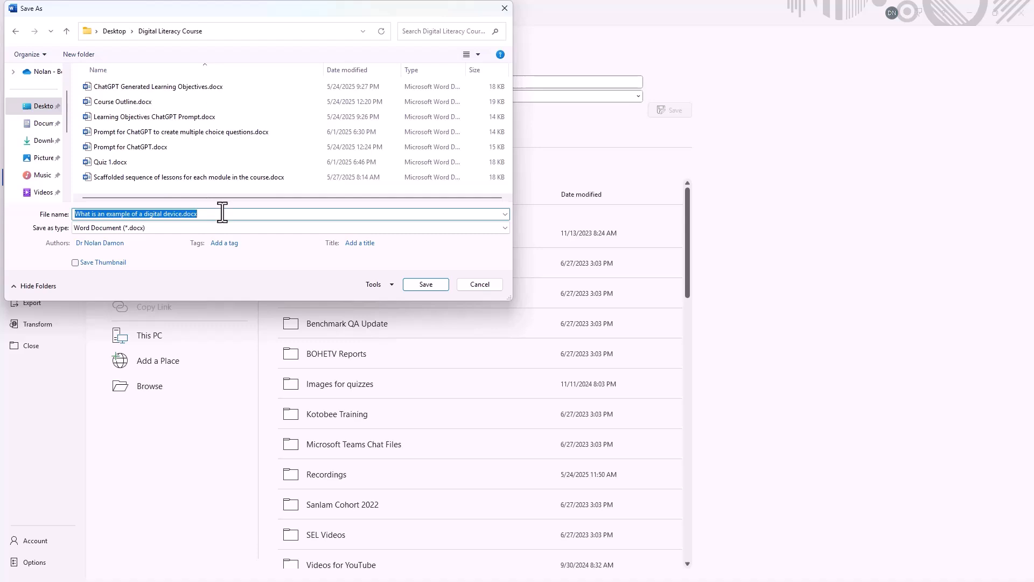
text(Gift)
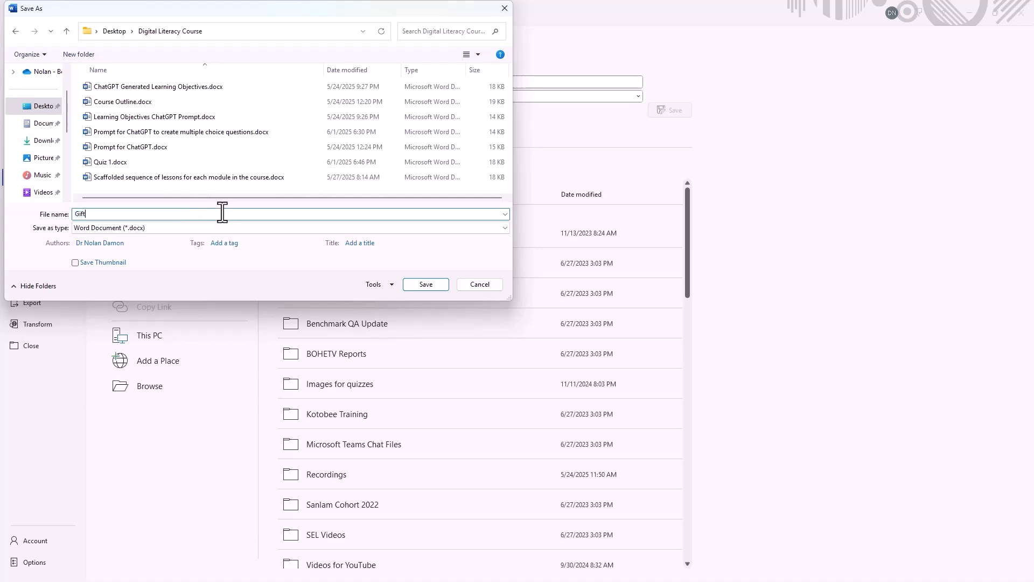
click(429, 287)
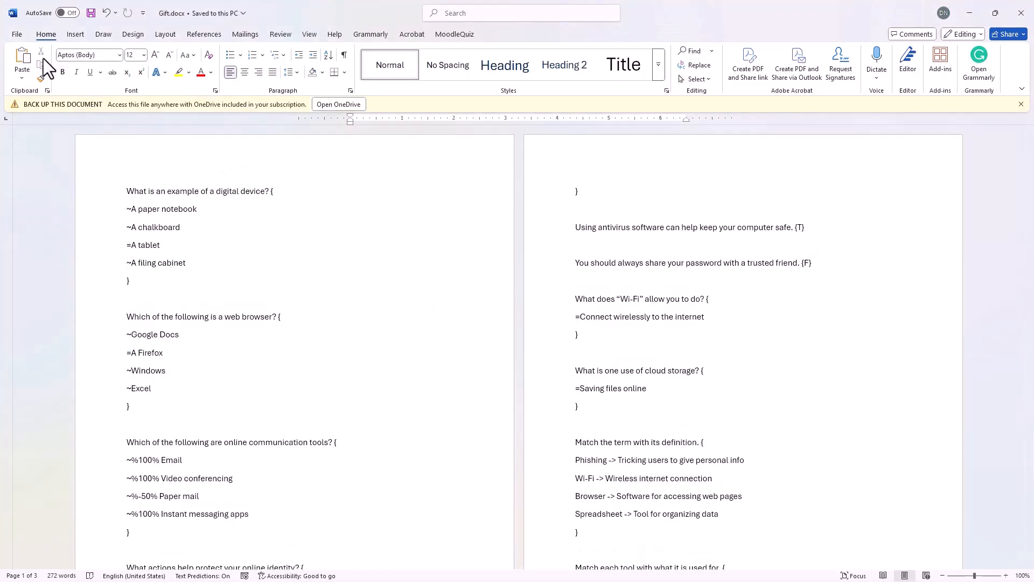
Save a plain text copy of the Gift document in the Digital Literacy Course folder, using Unicode (UTF-8) encoding
click(17, 35)
click(49, 178)
click(174, 392)
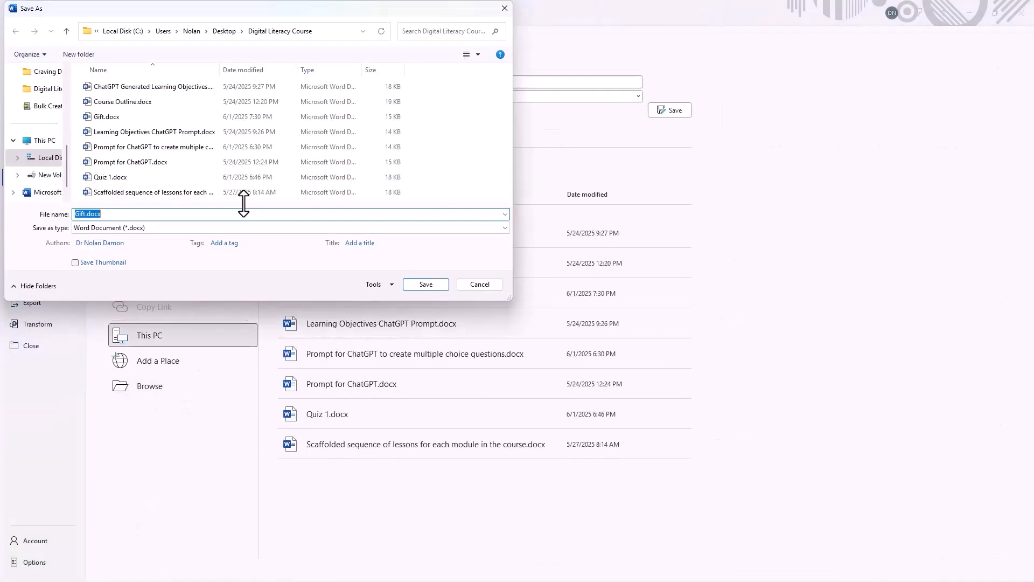
click(125, 231)
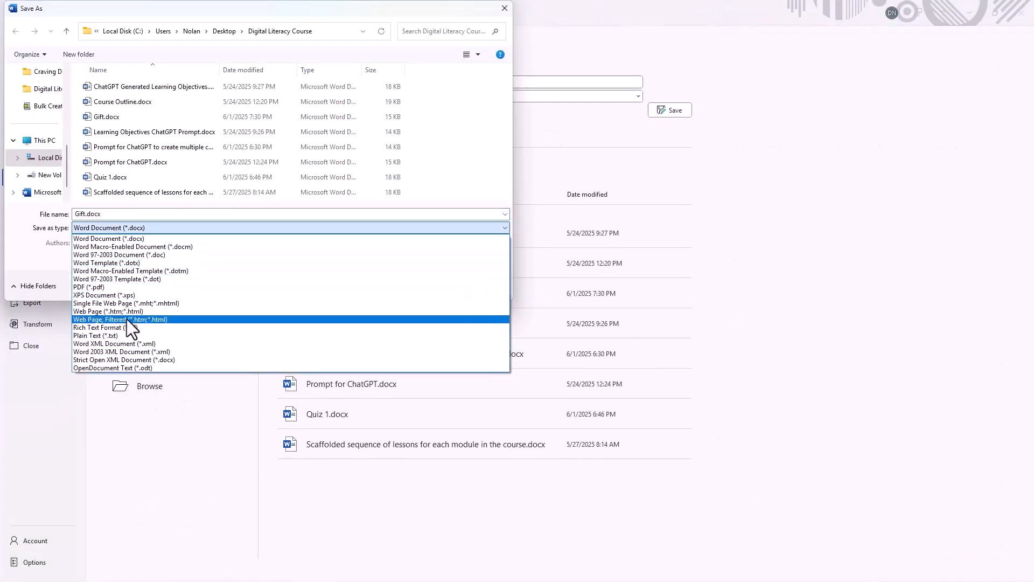
click(125, 335)
click(422, 270)
click(505, 224)
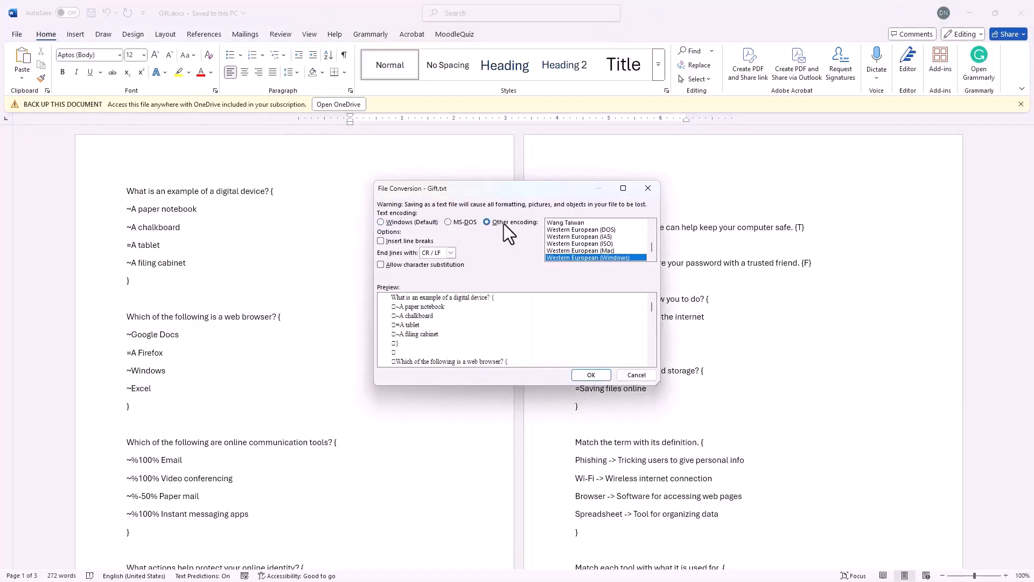
scroll(582, 241, up, 1)
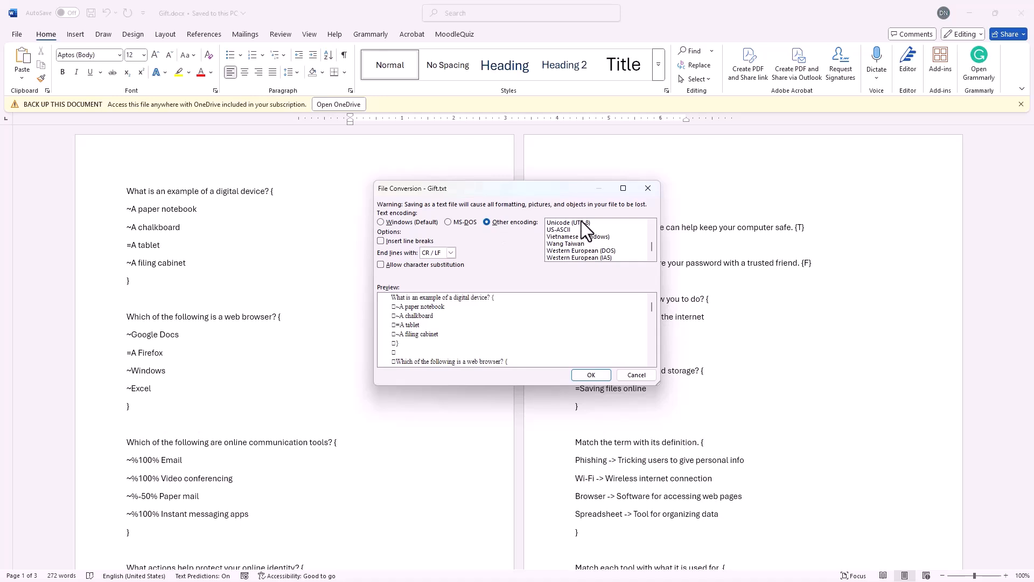
click(581, 223)
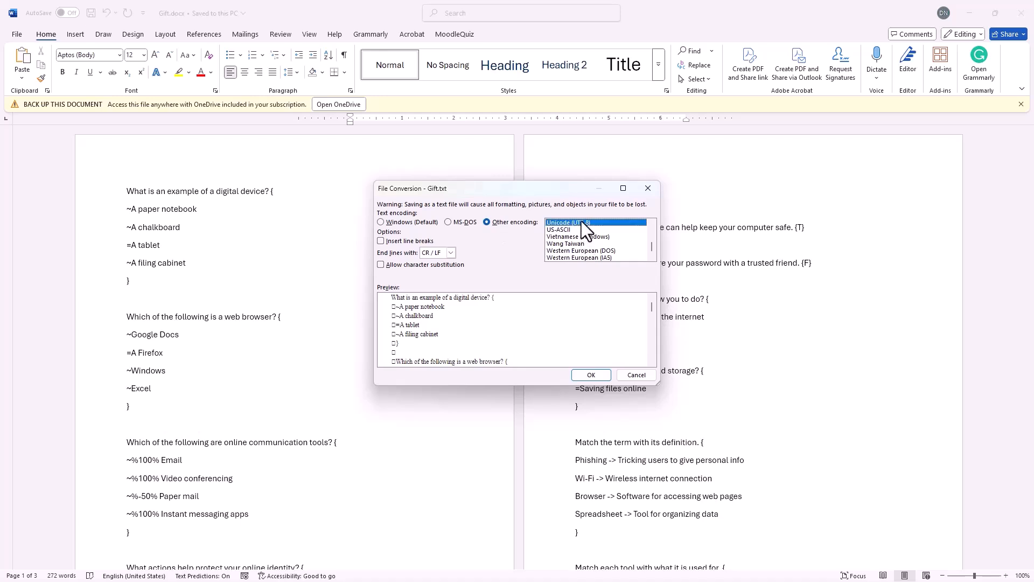
click(591, 375)
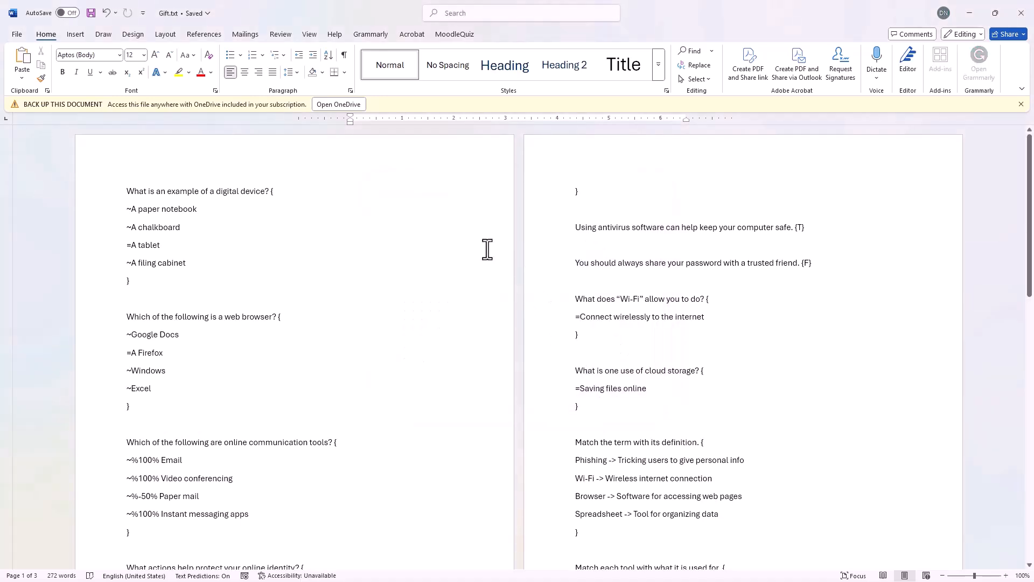
Switch to Moodle in the browser, open the Digital Literacy for Everyday Life course and look over its modules
click(972, 14)
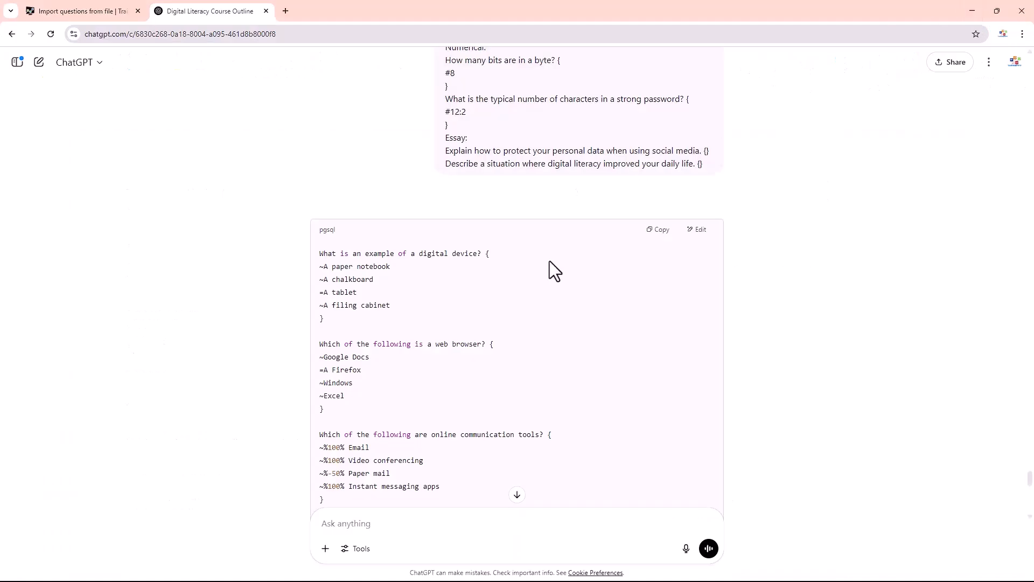
click(113, 17)
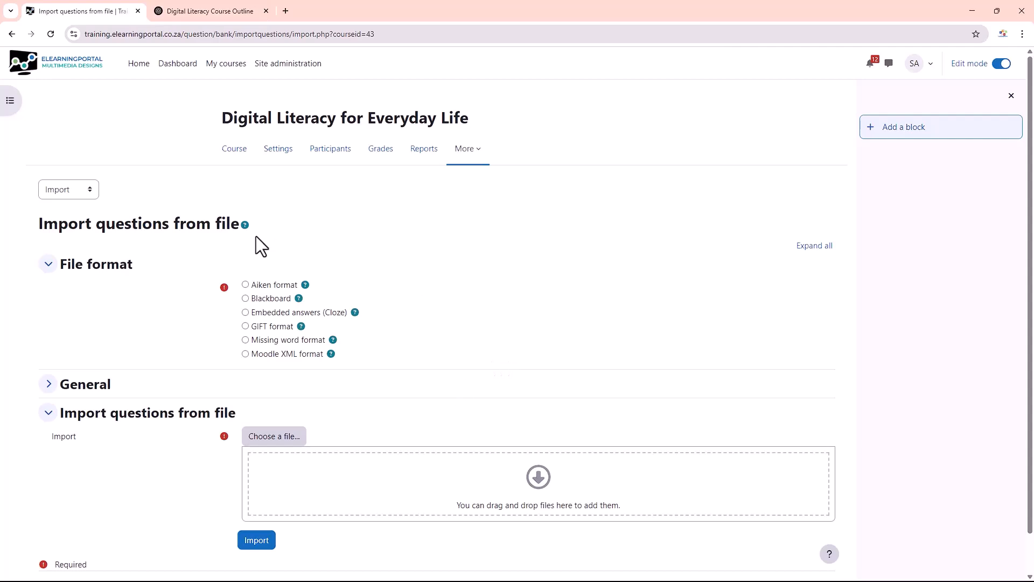
click(234, 149)
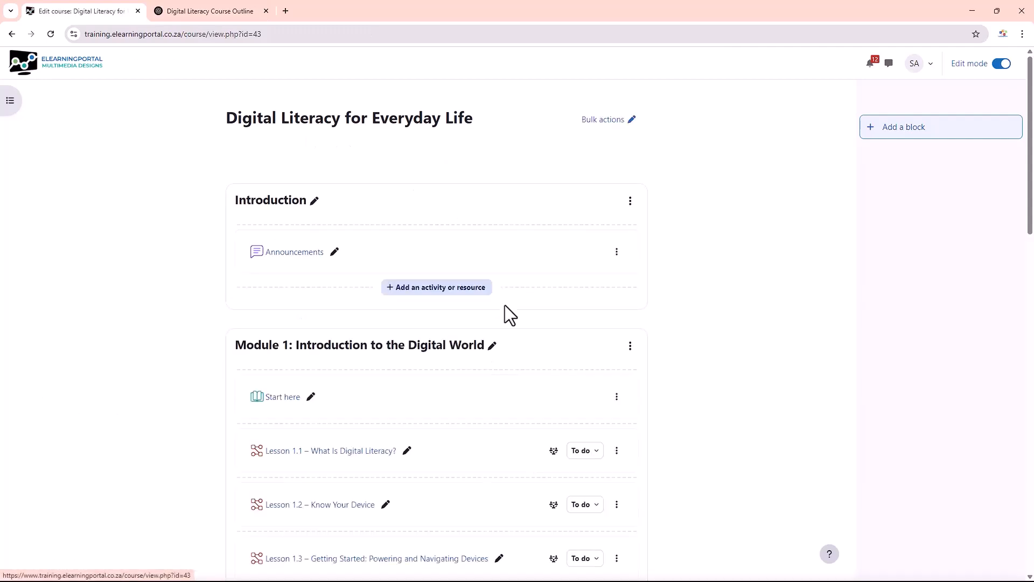
scroll(485, 414, down, 9)
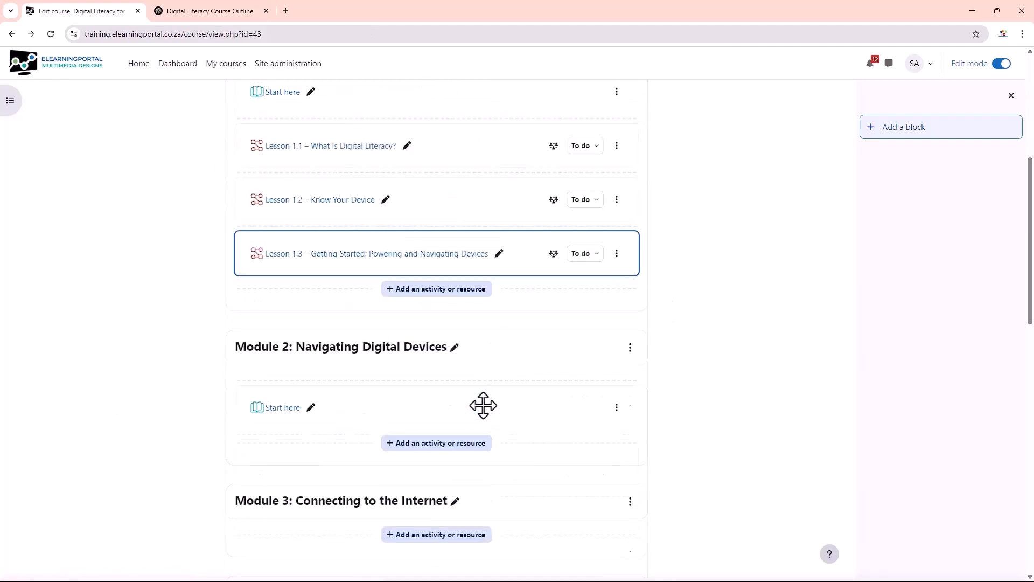
scroll(319, 398, up, 8)
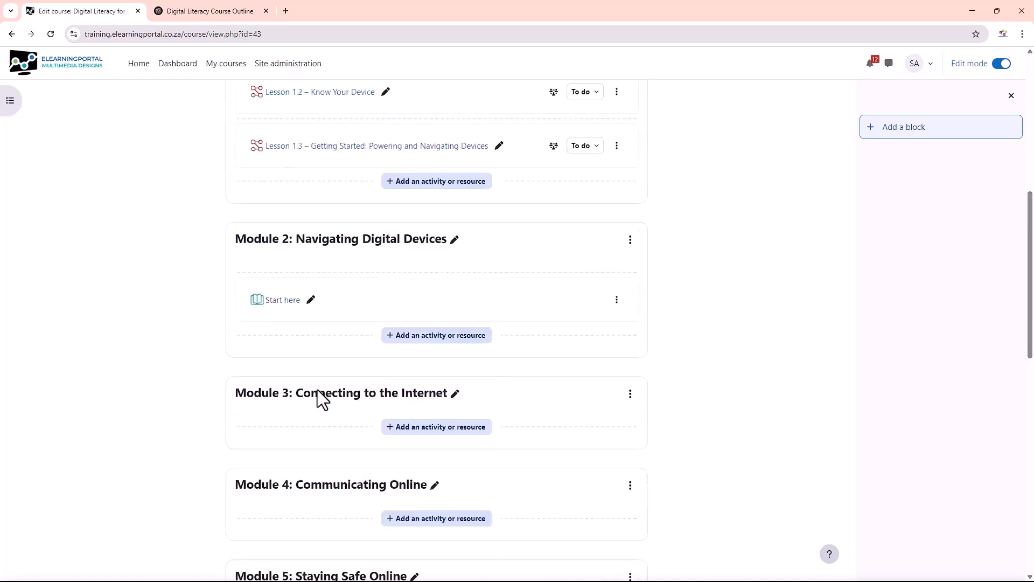
scroll(321, 387, up, 1)
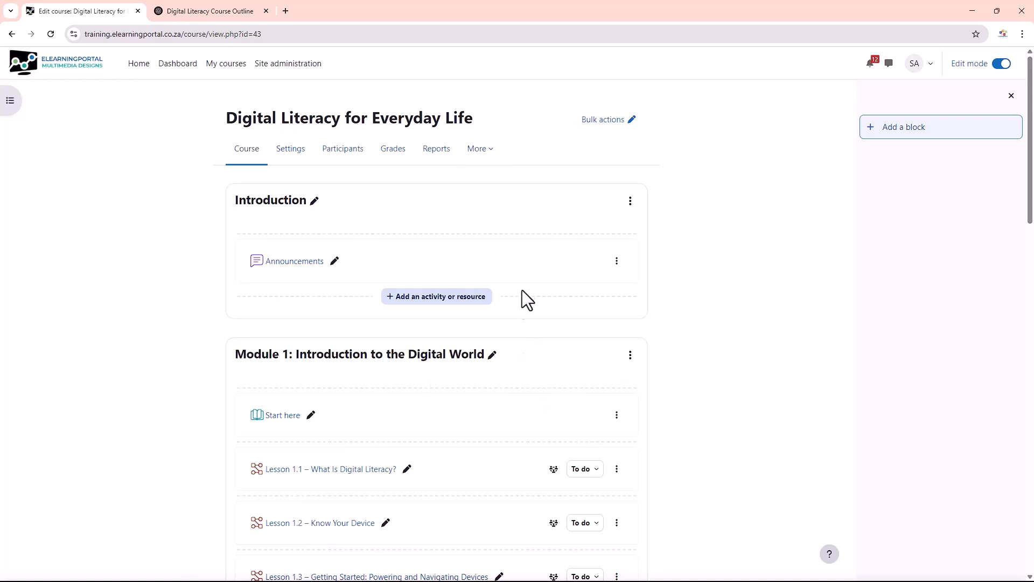
Add a question category named Module 3 to the course's question bank
click(486, 151)
click(506, 182)
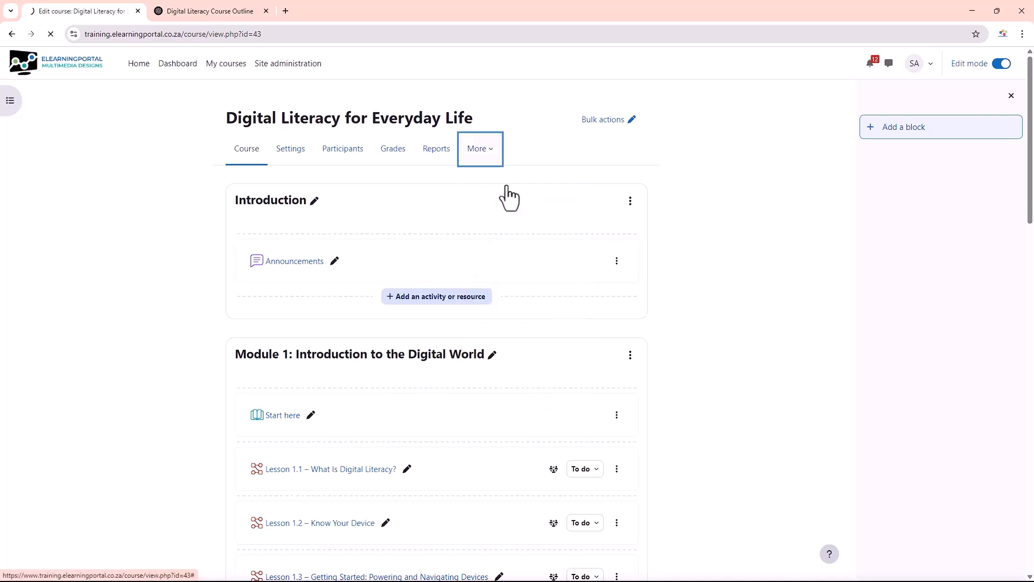
click(89, 189)
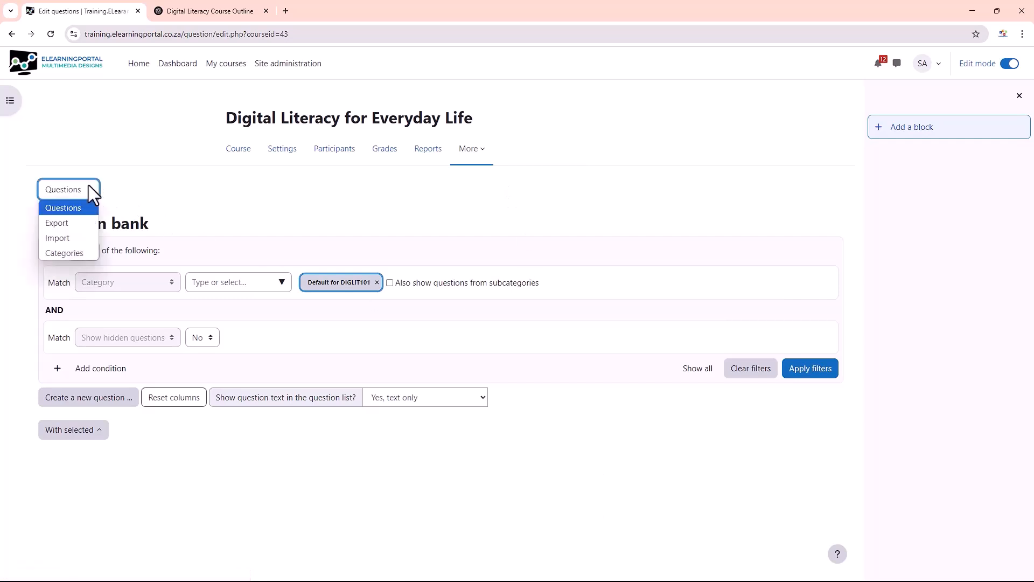
click(72, 254)
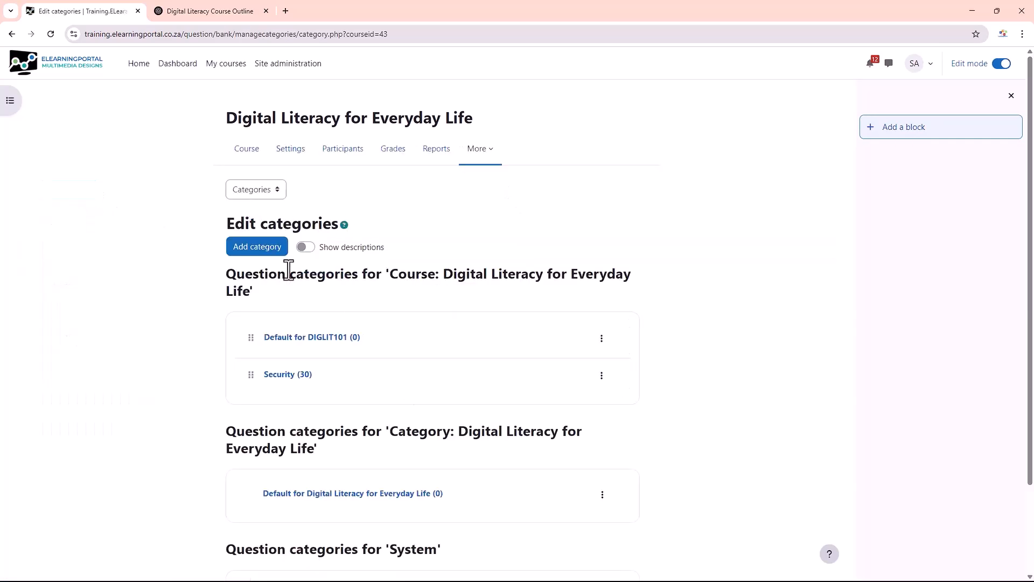
click(256, 248)
click(476, 144)
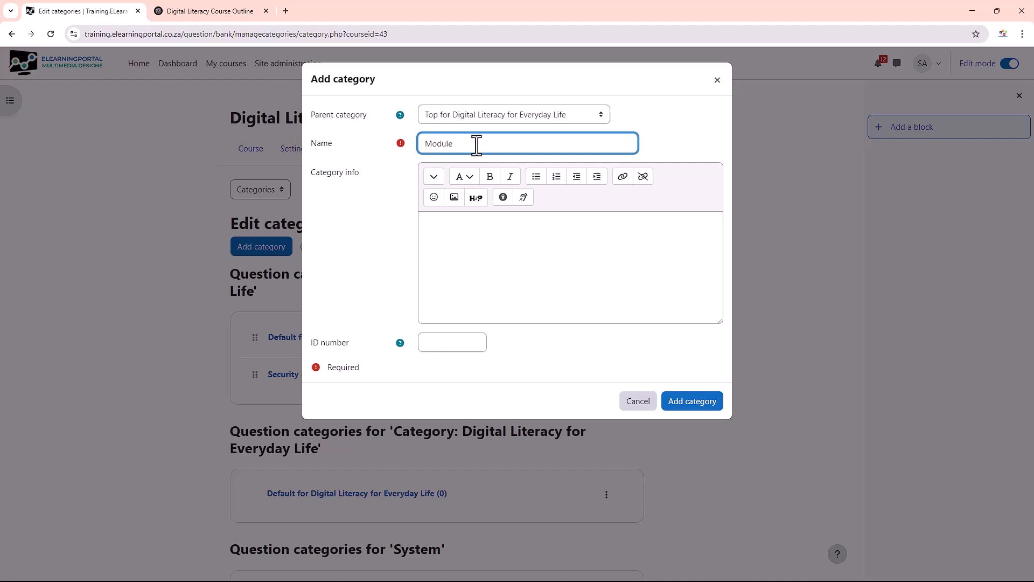
click(691, 403)
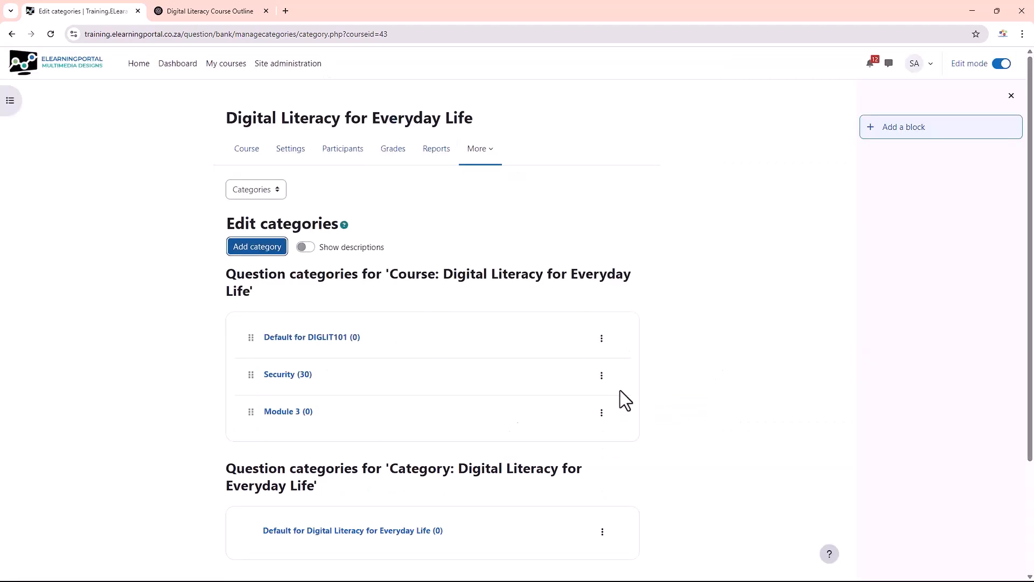
Start a question import into the Module 3 category, choose GIFT format and expand the general import settings
click(288, 417)
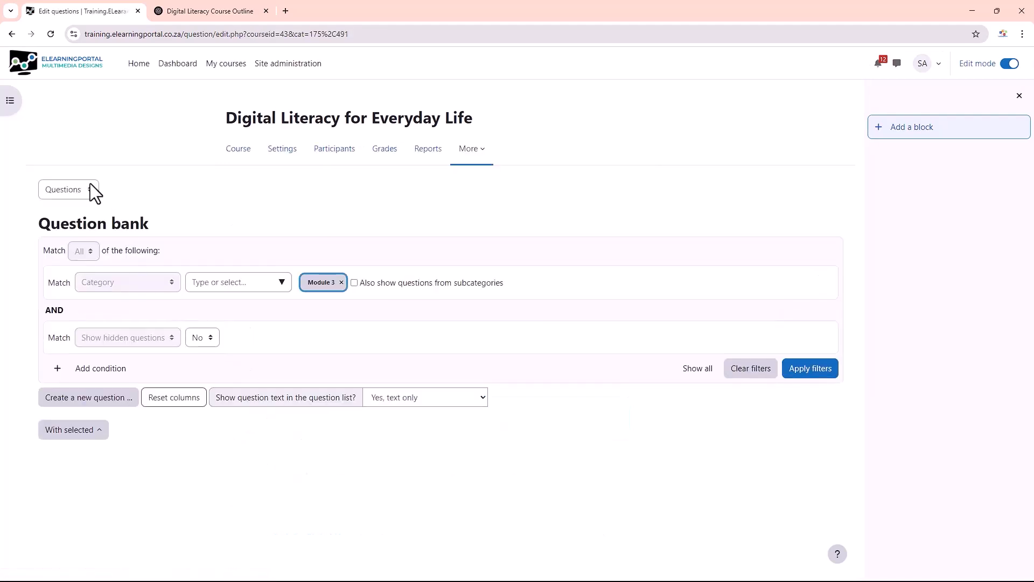
click(89, 188)
click(73, 237)
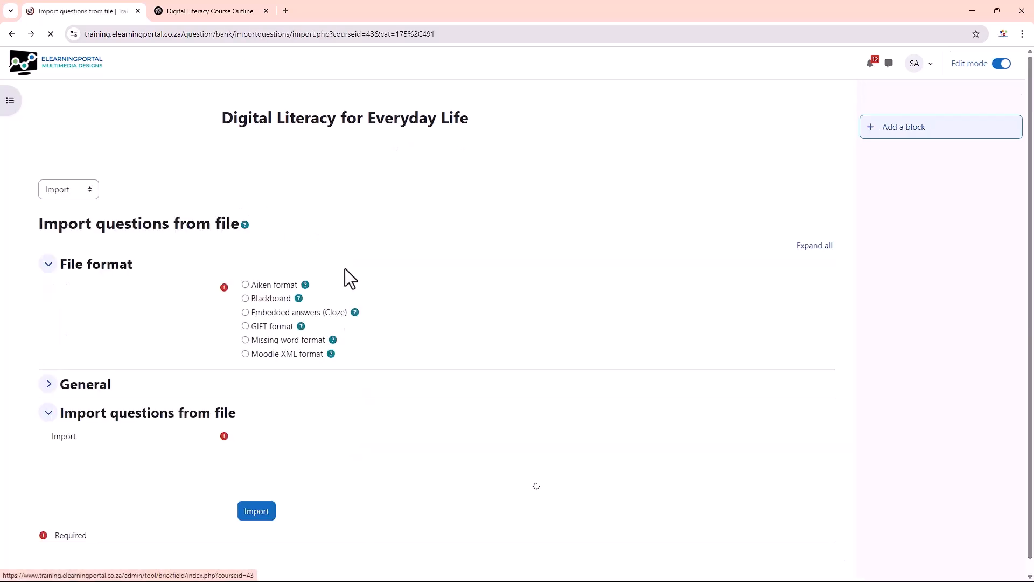
click(48, 384)
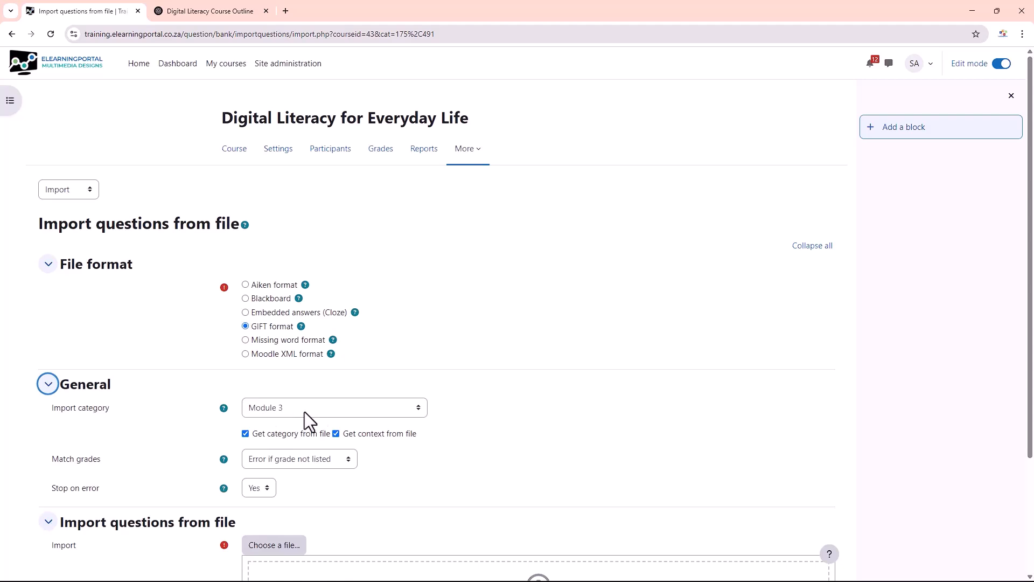
Upload Gift.txt from the Digital Literacy Course folder as the question file to import
scroll(183, 402, down, 3)
click(272, 396)
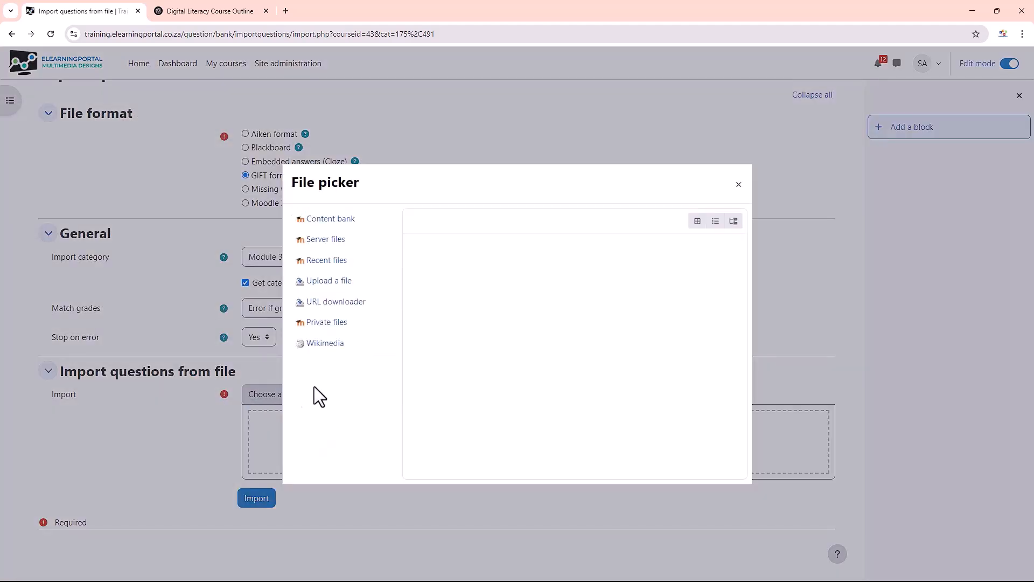
click(396, 287)
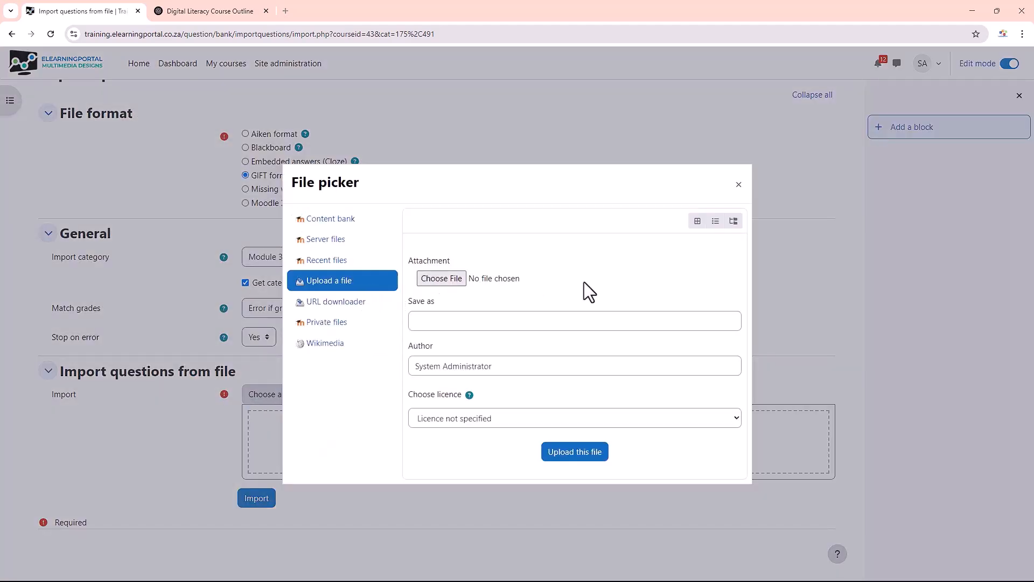
click(584, 282)
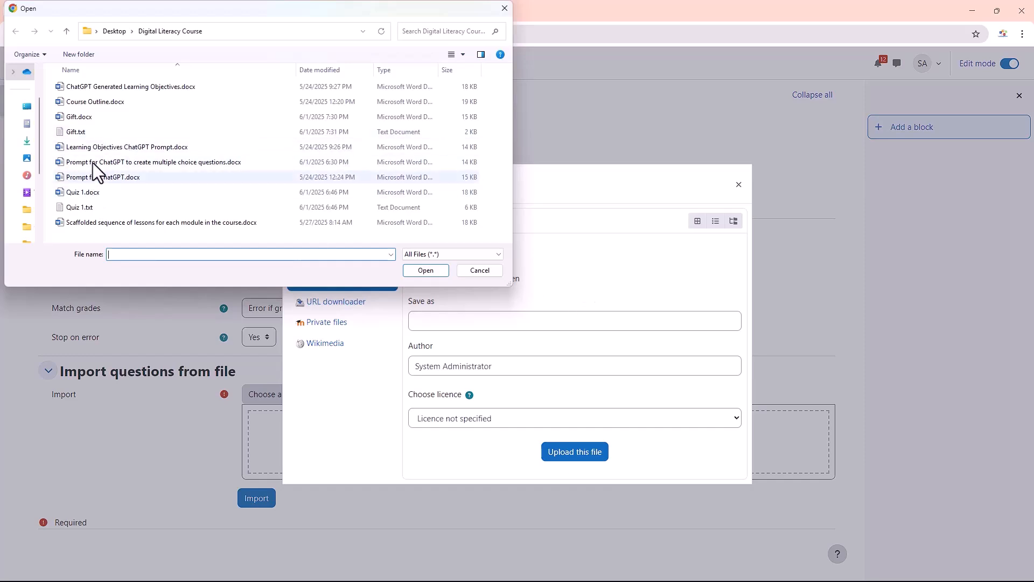
click(117, 131)
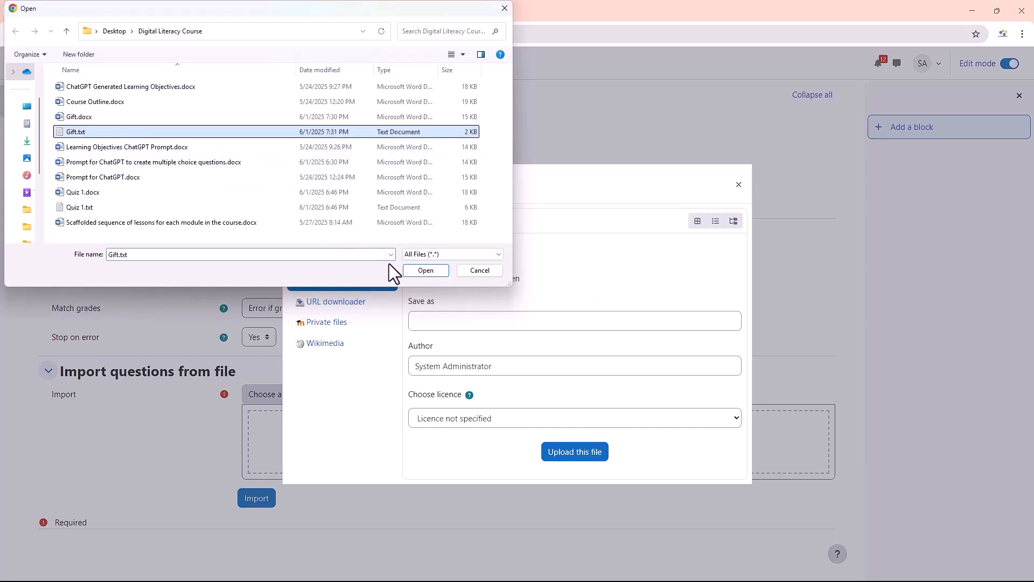
click(426, 271)
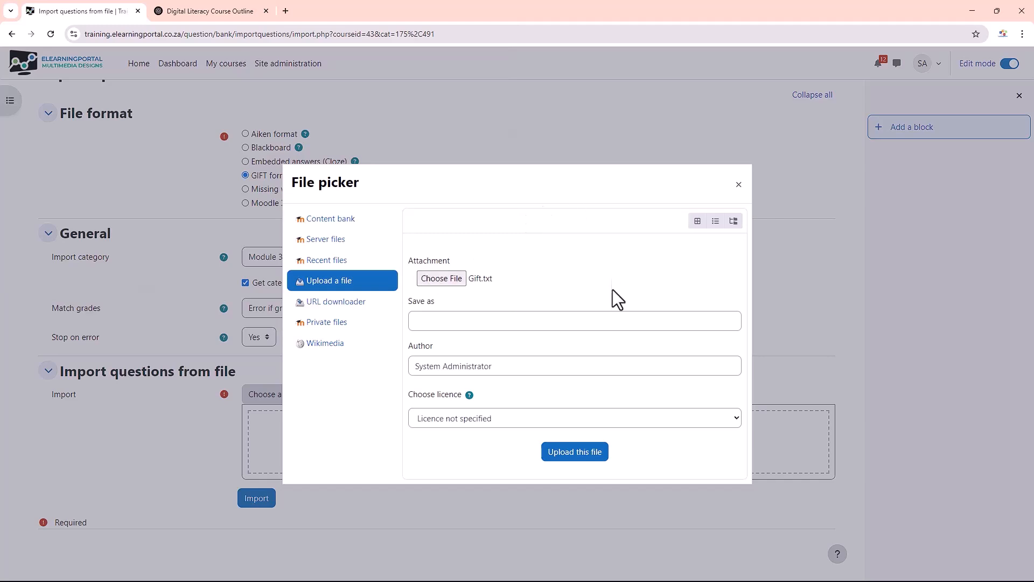
click(575, 453)
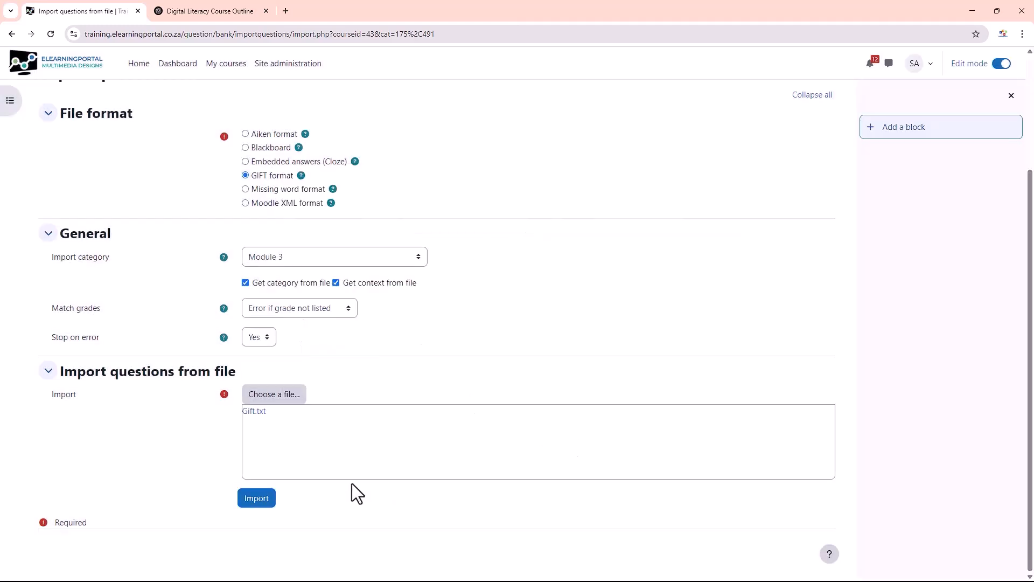
Import the questions, look through the parsed list and continue to the Module 3 question bank
click(257, 498)
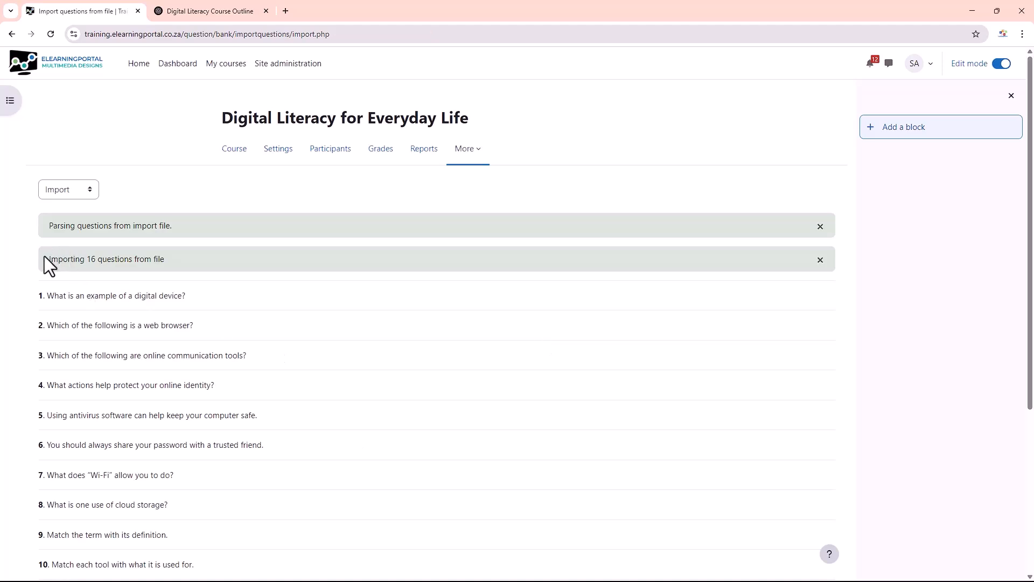
scroll(467, 345, down, 5)
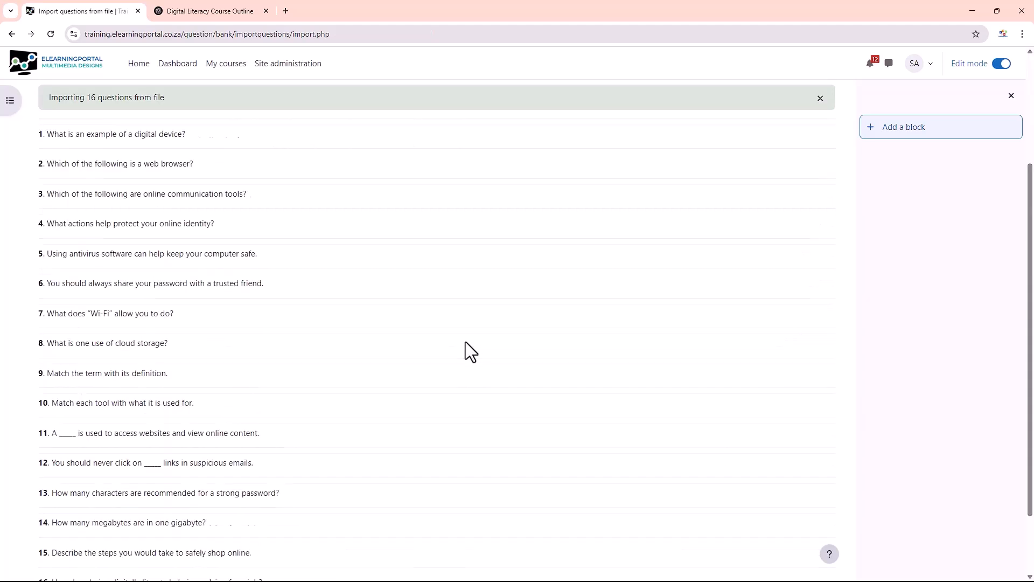
click(435, 525)
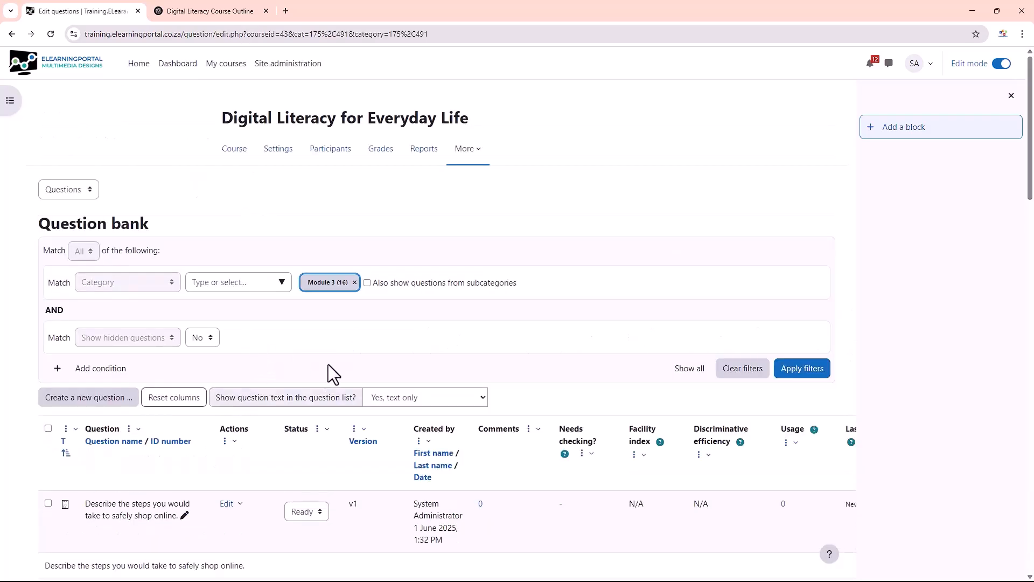
Add a quiz named Module 3 Quiz to the course section Module 3: Connecting to the Internet, then save and display it
click(232, 153)
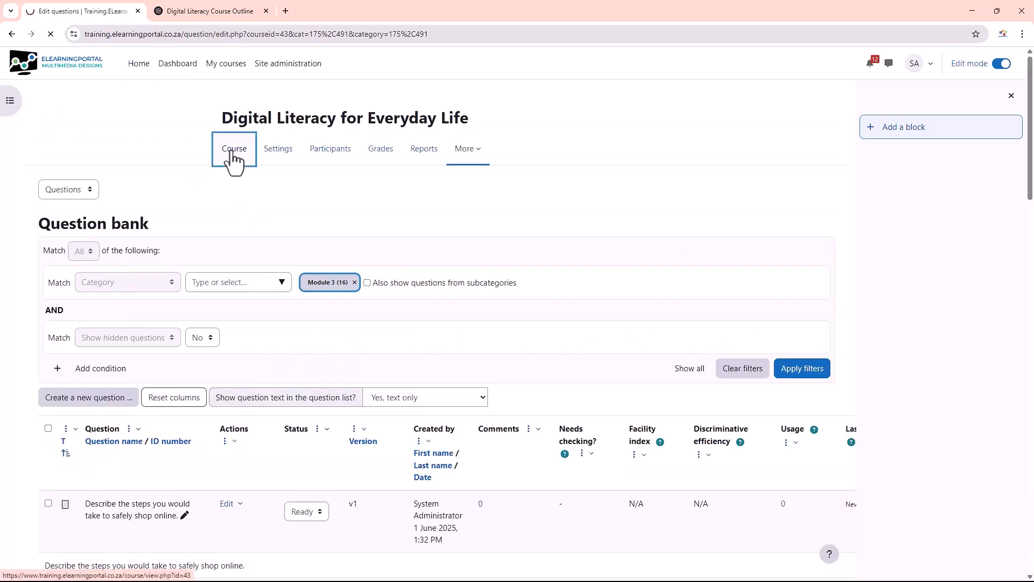
scroll(398, 401, down, 10)
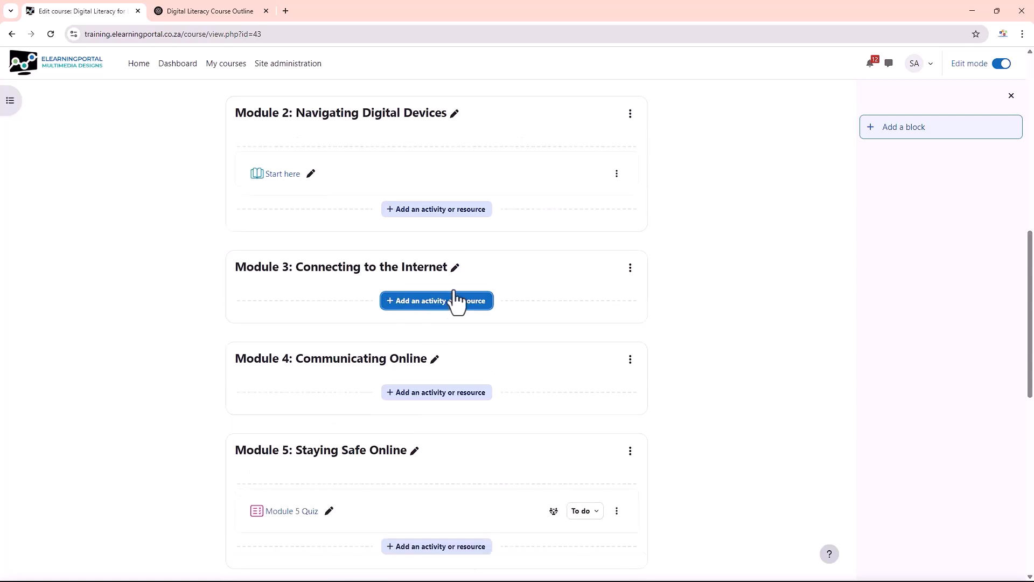
click(418, 305)
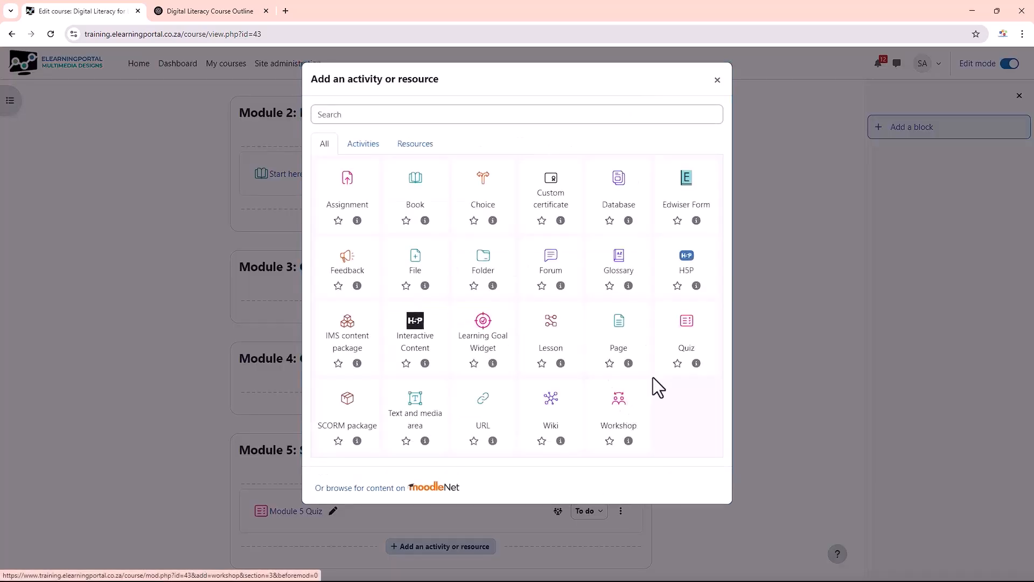
click(688, 339)
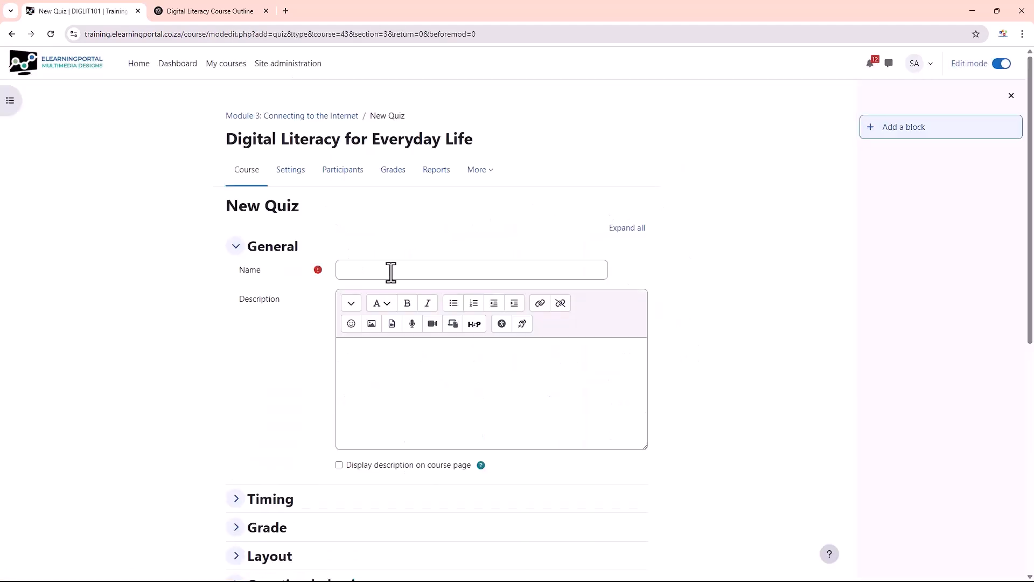
click(405, 271)
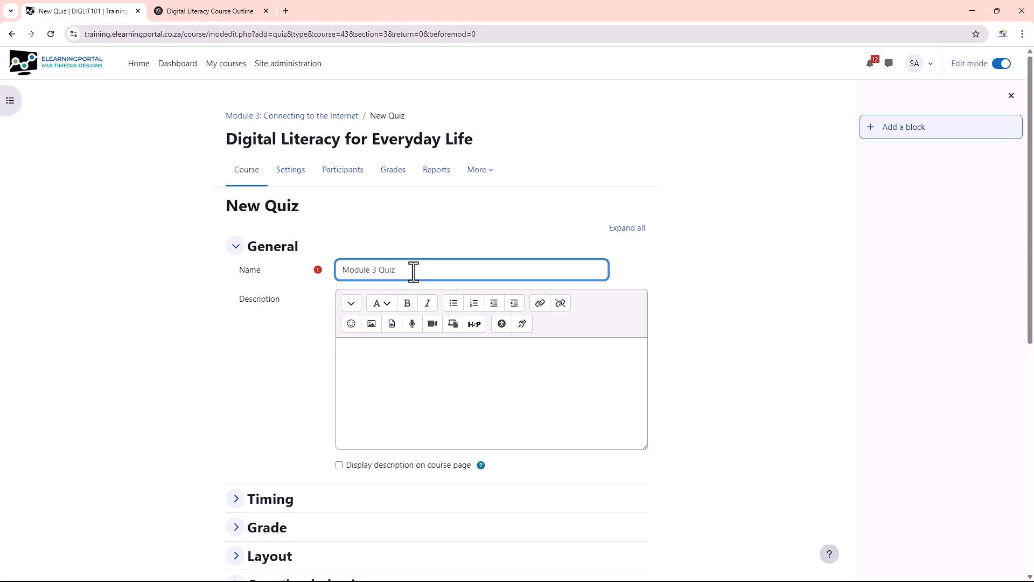
scroll(470, 364, down, 8)
click(474, 509)
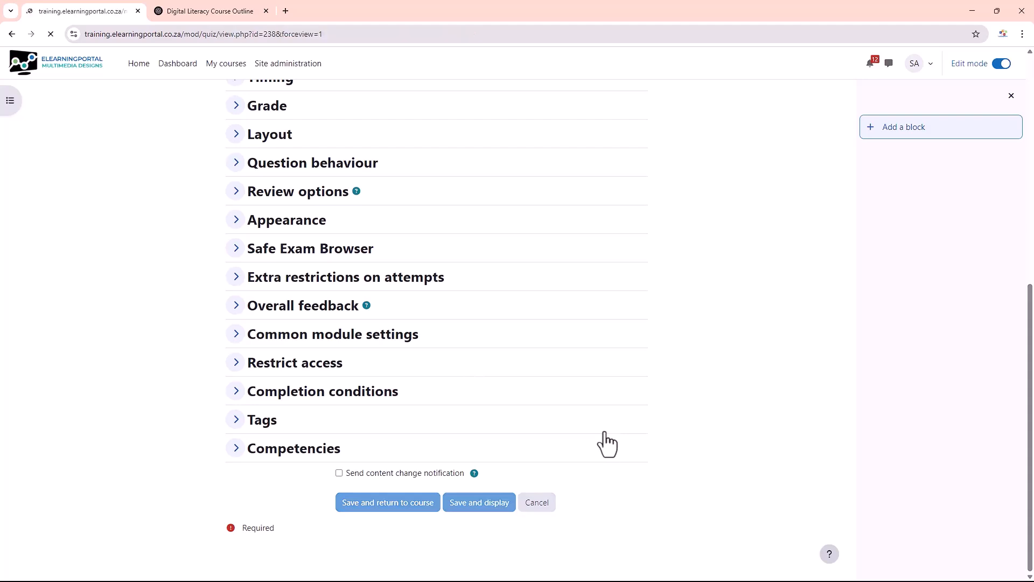
Start adding questions from the question bank to Module 3 Quiz and filter them by the Module 3 category
click(259, 264)
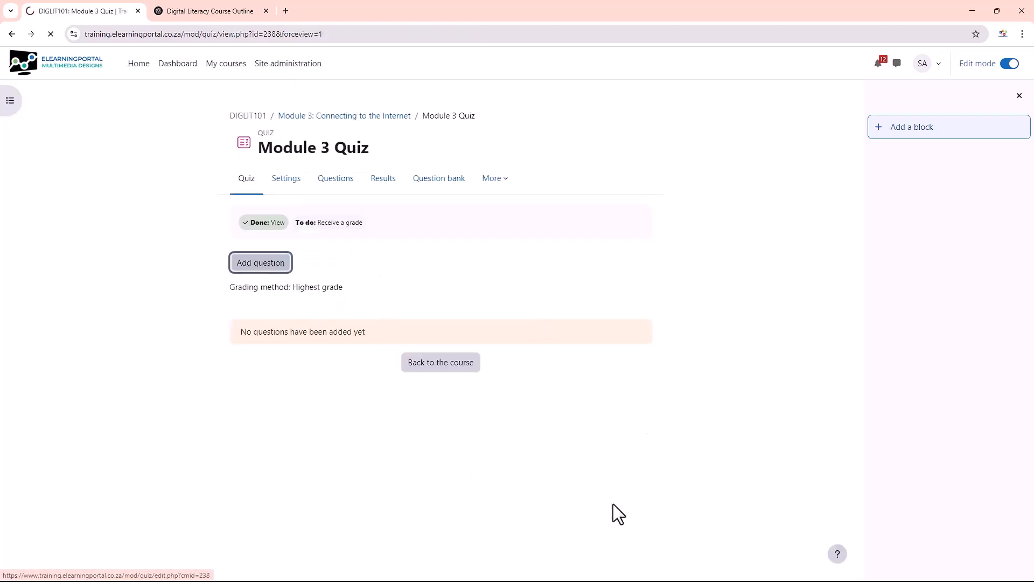
click(828, 349)
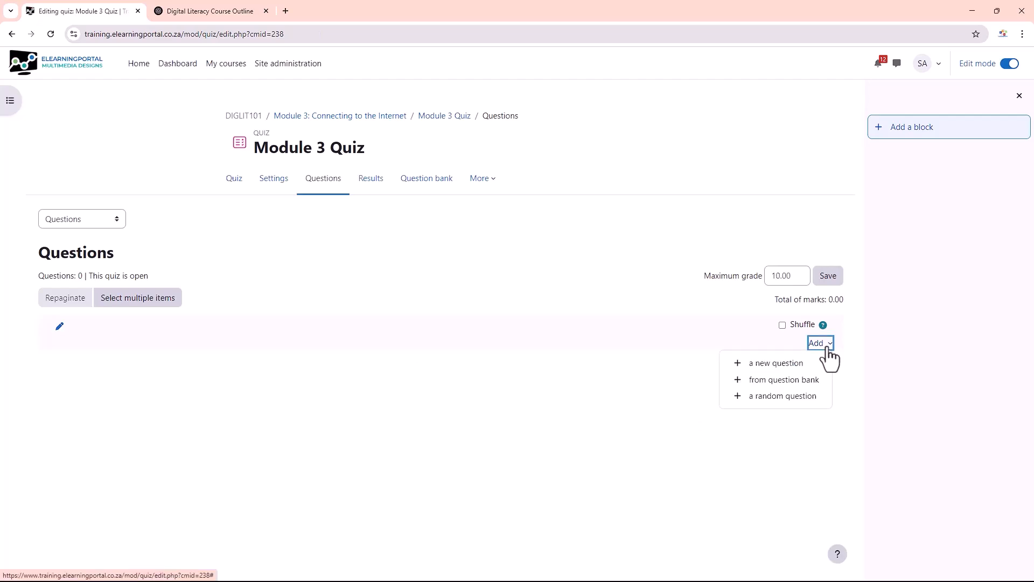
click(792, 380)
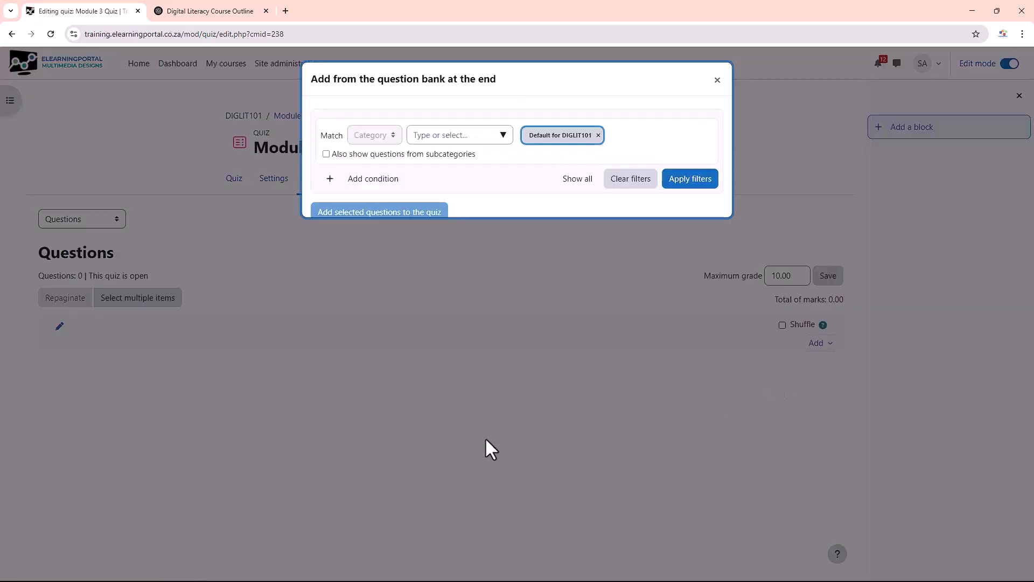
click(501, 137)
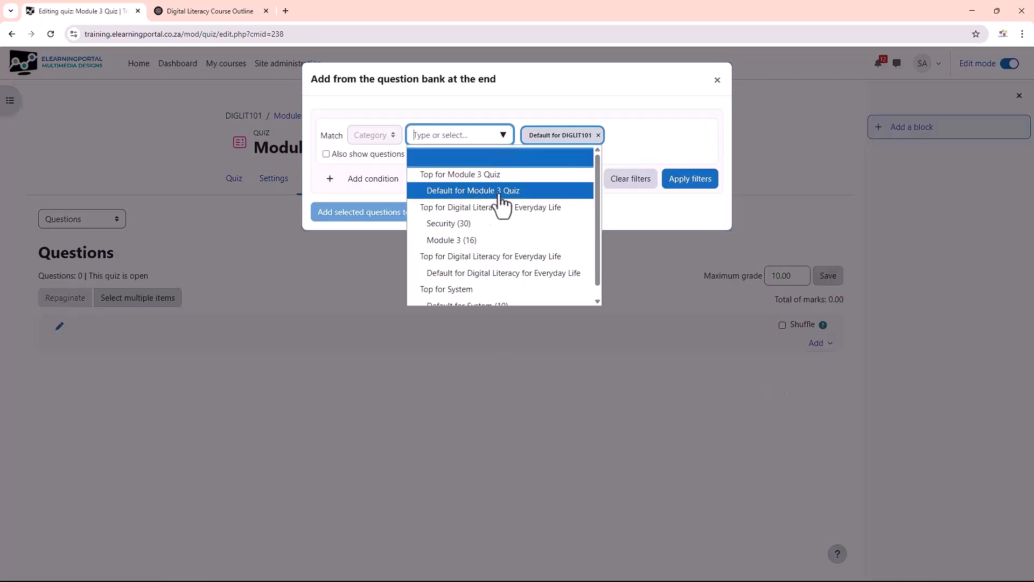
click(467, 240)
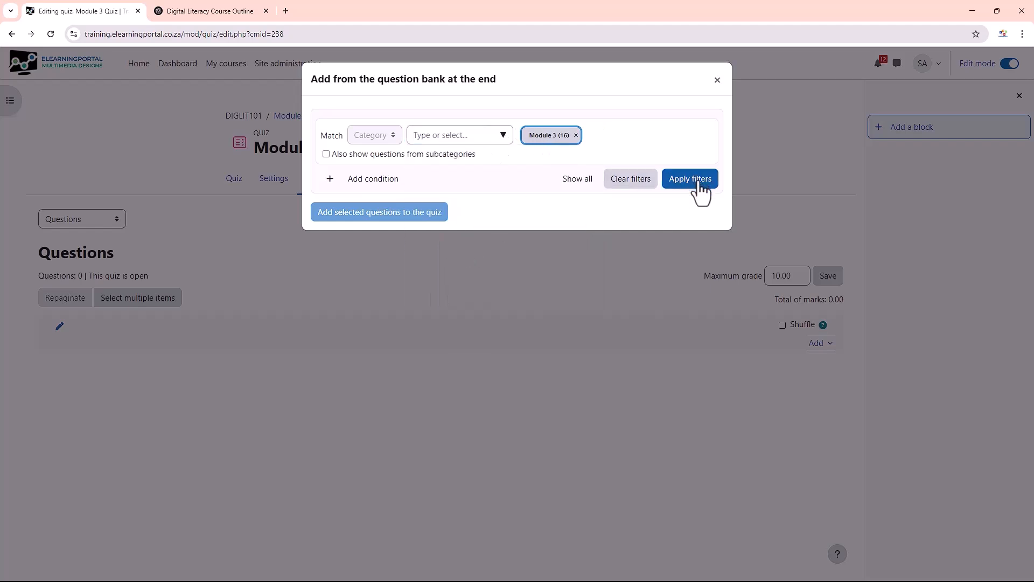
click(699, 183)
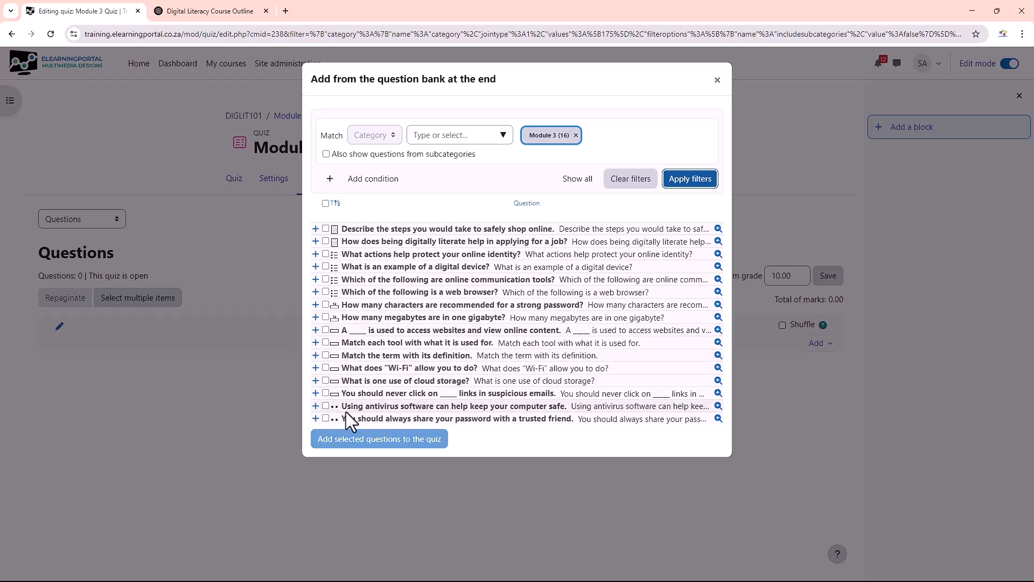
Add all the filtered Module 3 questions to the quiz and look through the resulting question list
click(325, 203)
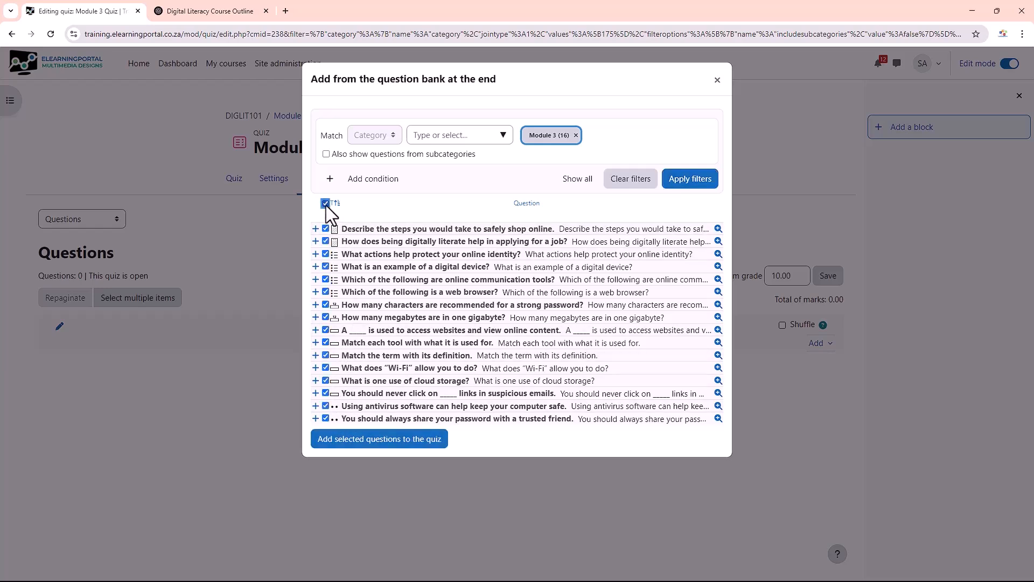
click(394, 441)
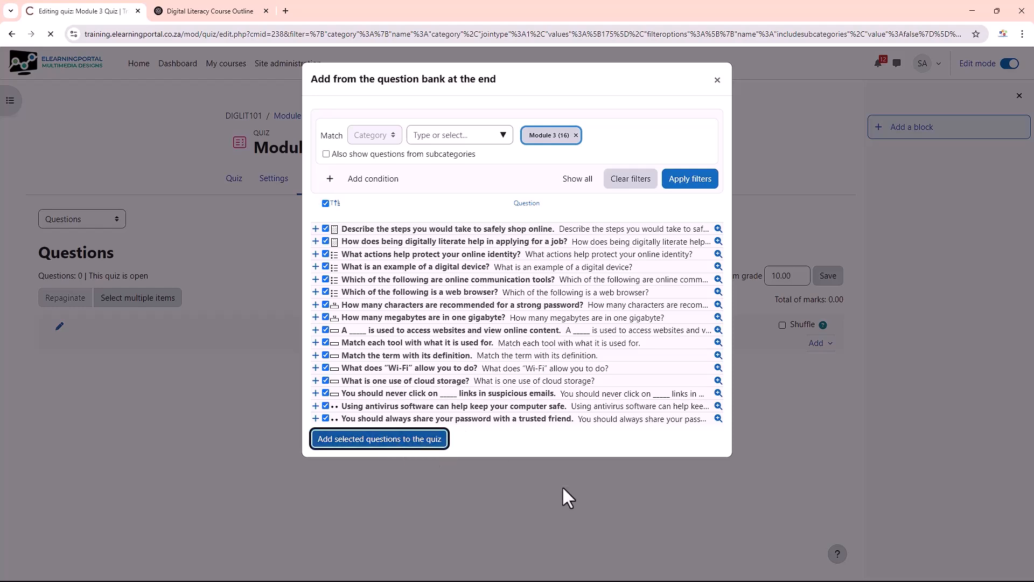
scroll(312, 348, down, 8)
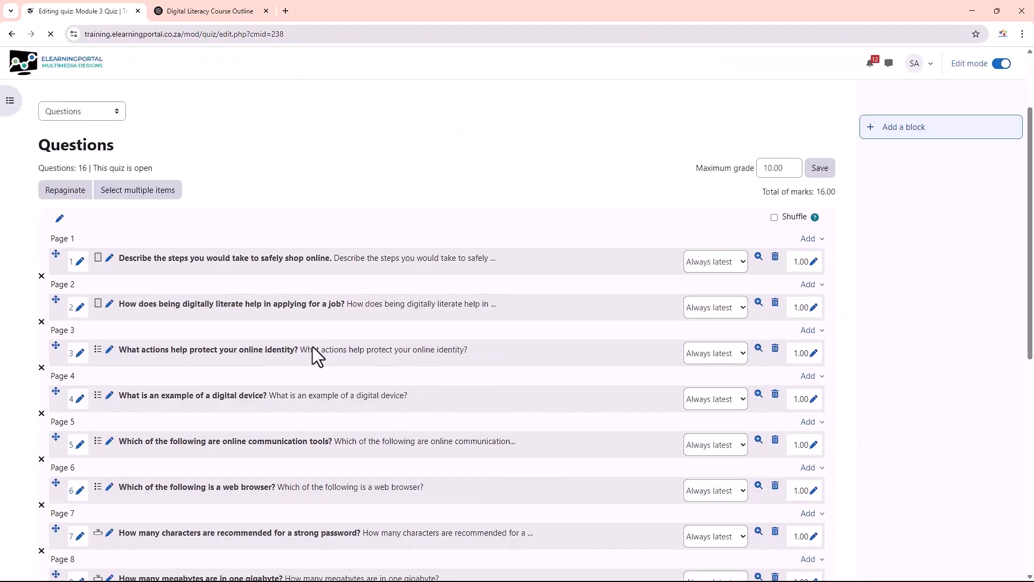
scroll(314, 347, up, 9)
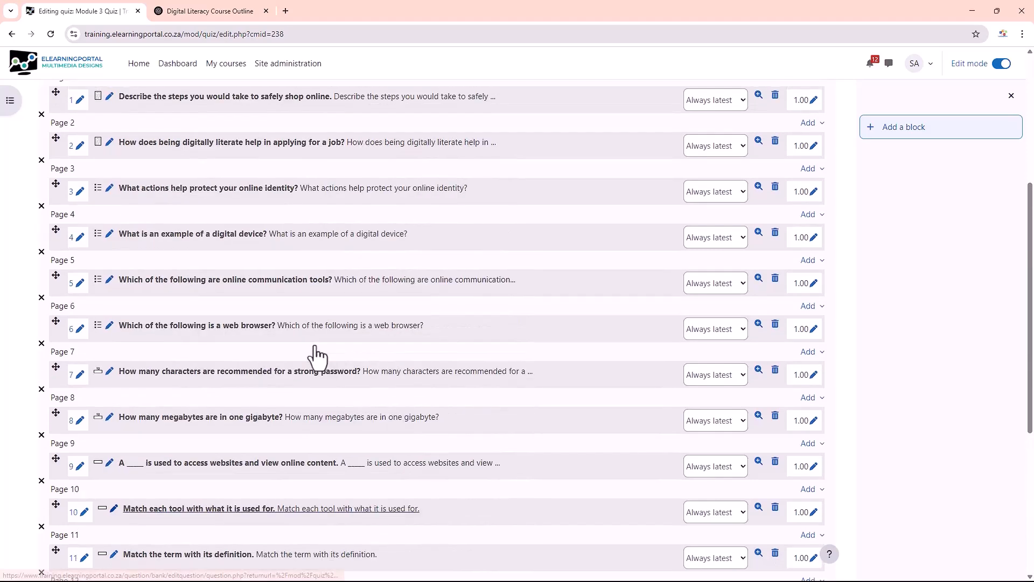
scroll(416, 302, down, 4)
scroll(416, 302, down, 1)
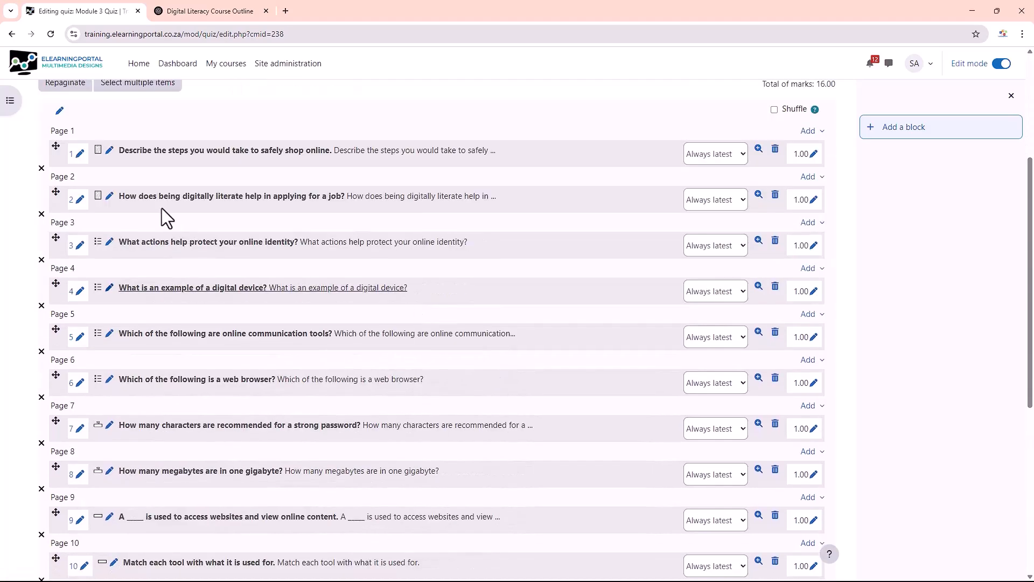
Preview the safe online shopping essay, the online identity protection question and the online communication tools question, closing each preview
click(757, 150)
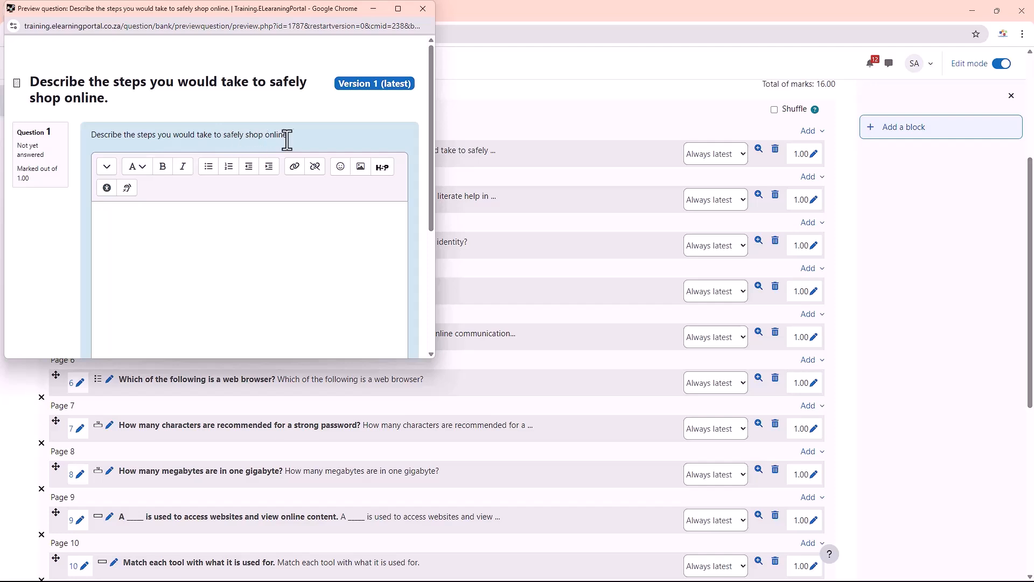
click(423, 9)
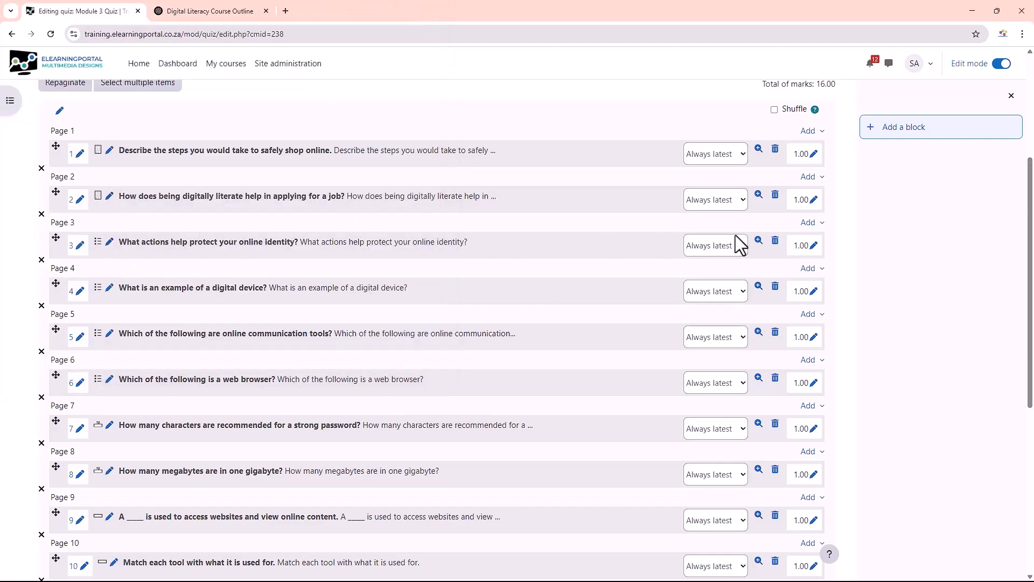
click(758, 241)
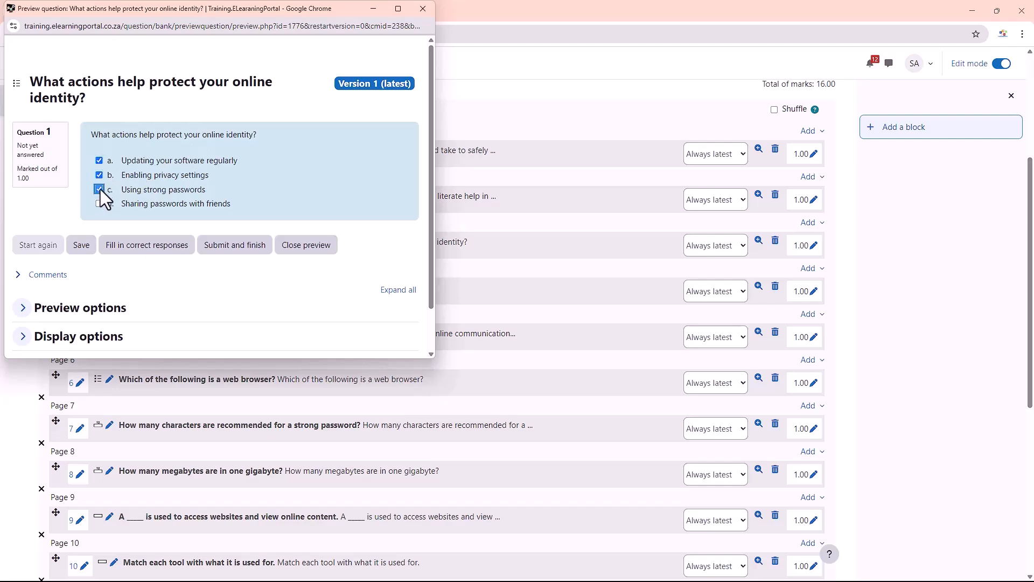
click(423, 8)
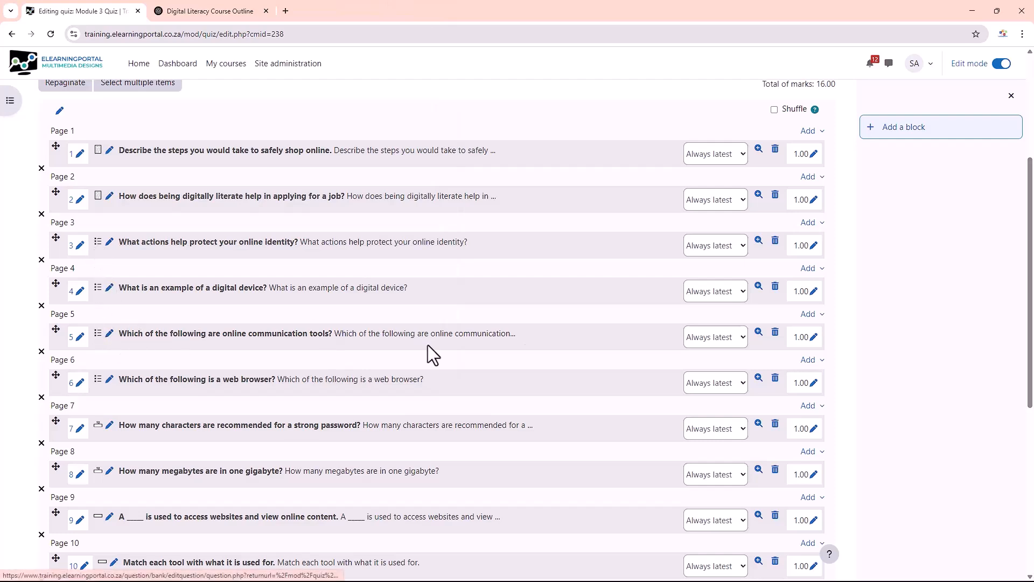
click(759, 333)
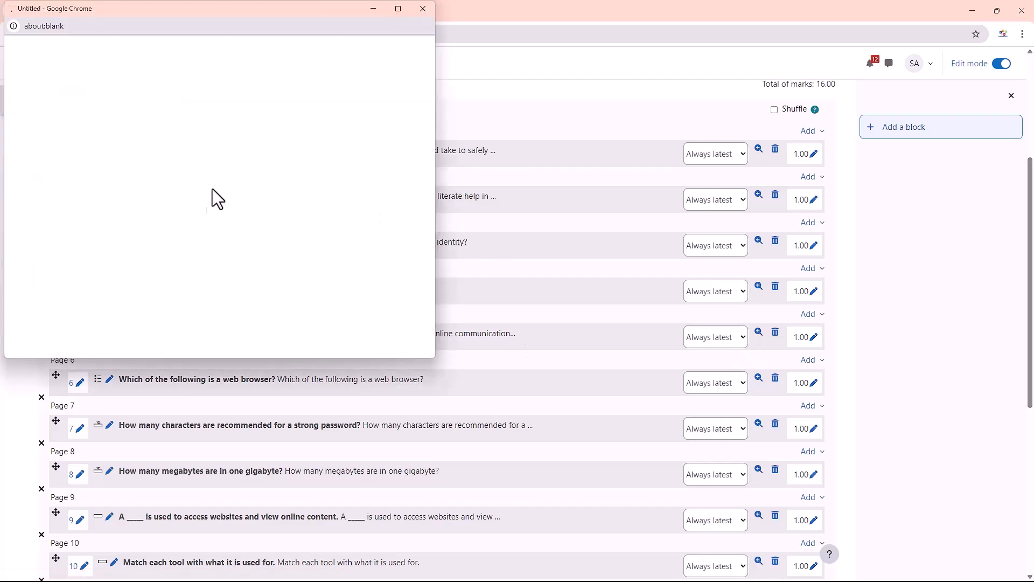
click(423, 9)
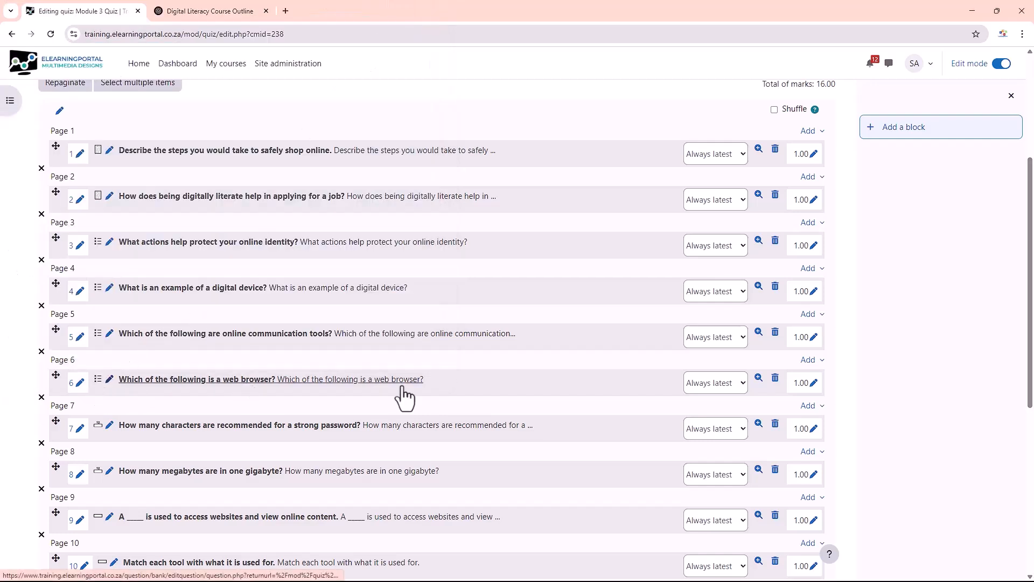
Preview the web browser question, trying out its answer options, and the strong password length question, closing both previews
click(759, 379)
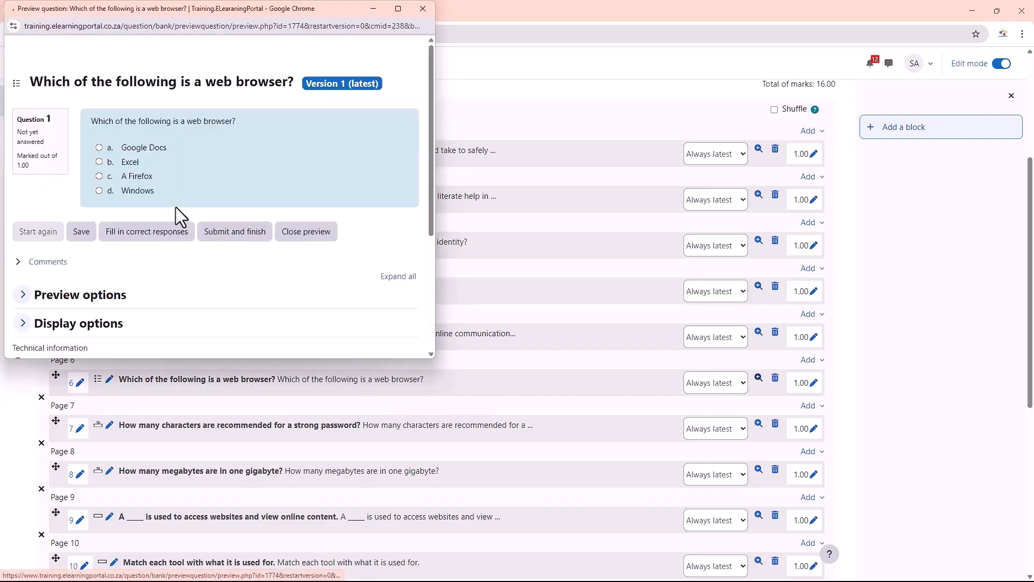
click(99, 147)
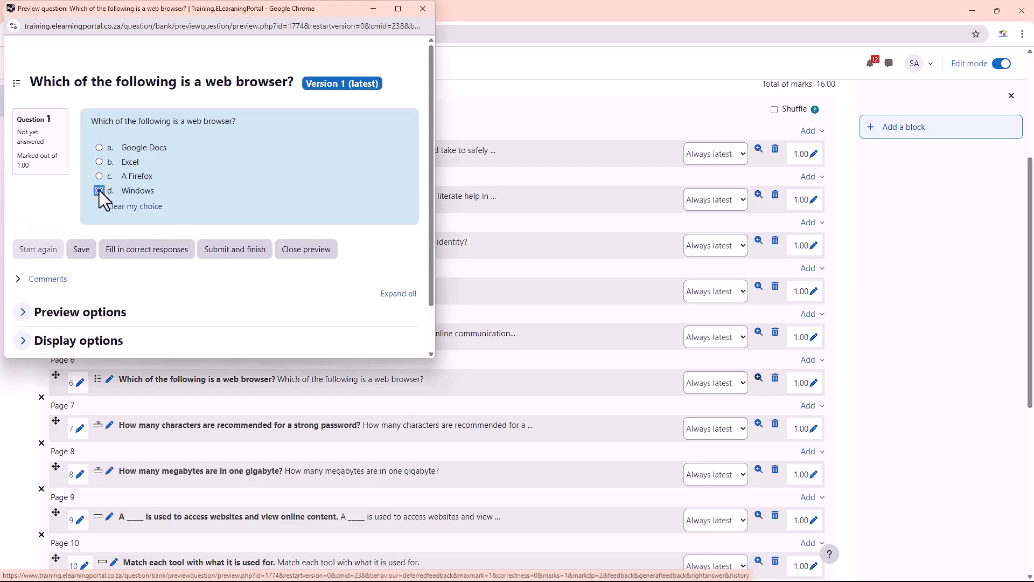
click(423, 9)
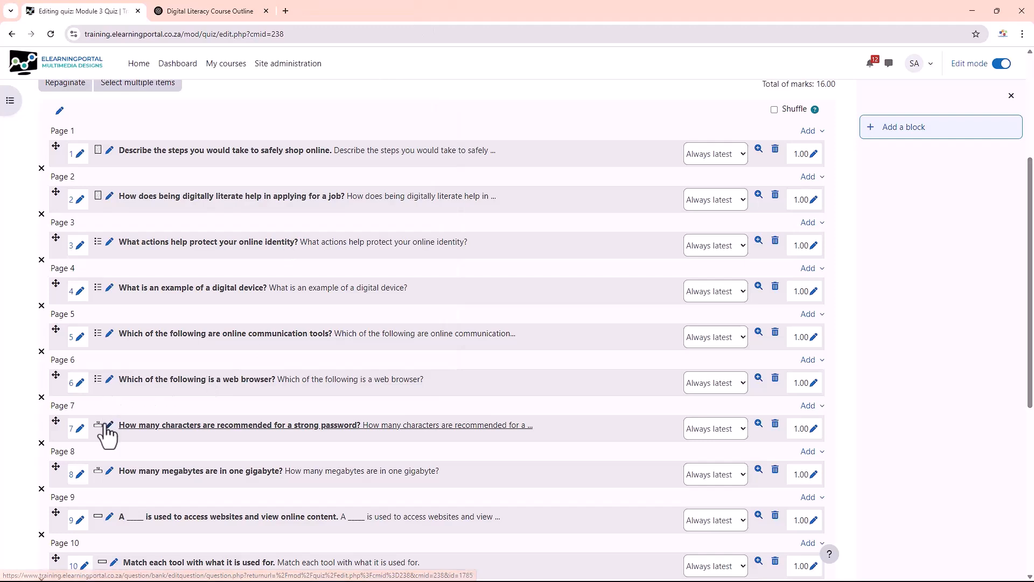
click(758, 424)
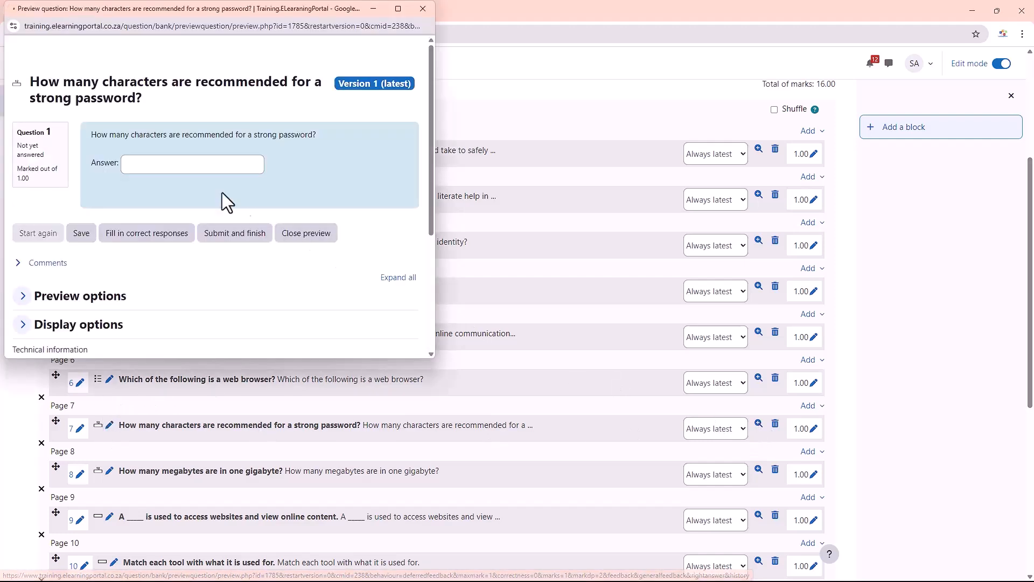
click(173, 167)
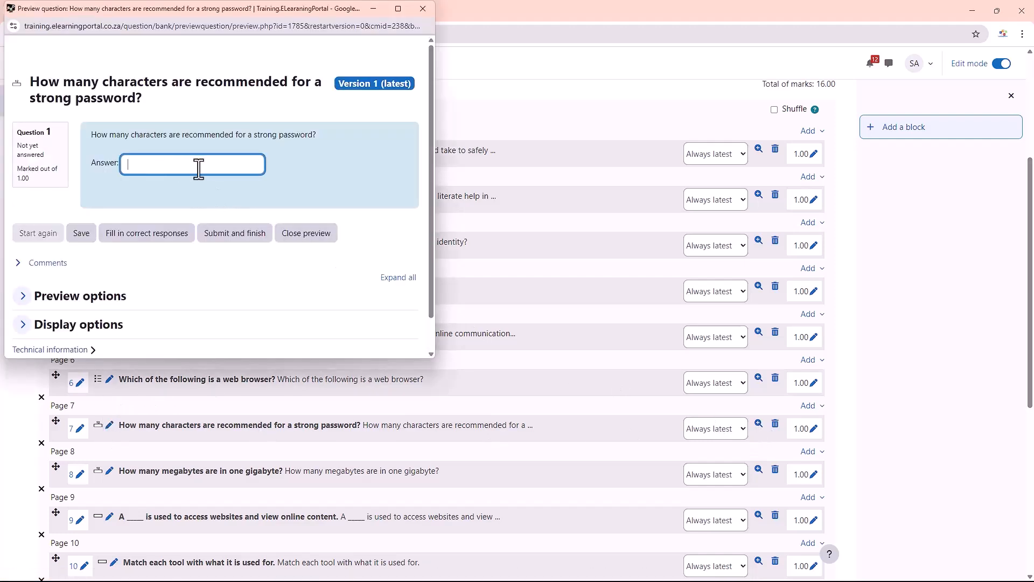
click(423, 9)
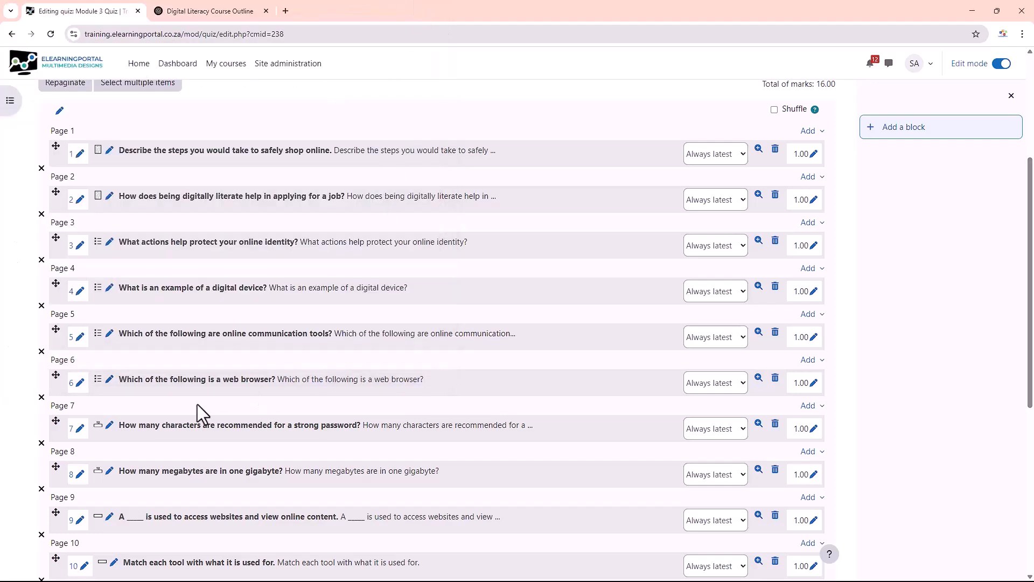
Preview the fill-in-the-blank question about accessing websites and the true/false question about antivirus software, closing both previews
scroll(210, 402, down, 2)
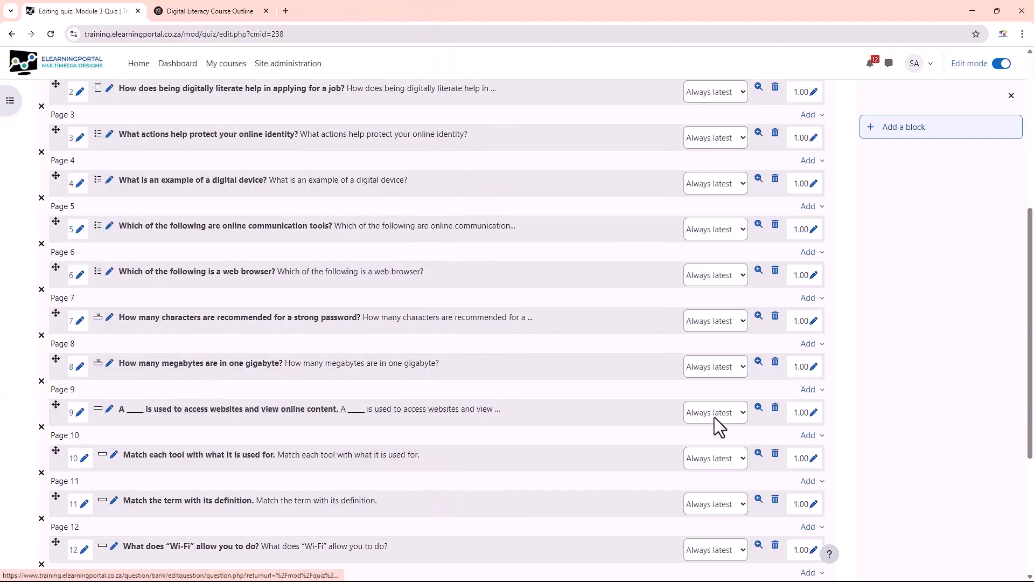
click(758, 408)
click(134, 138)
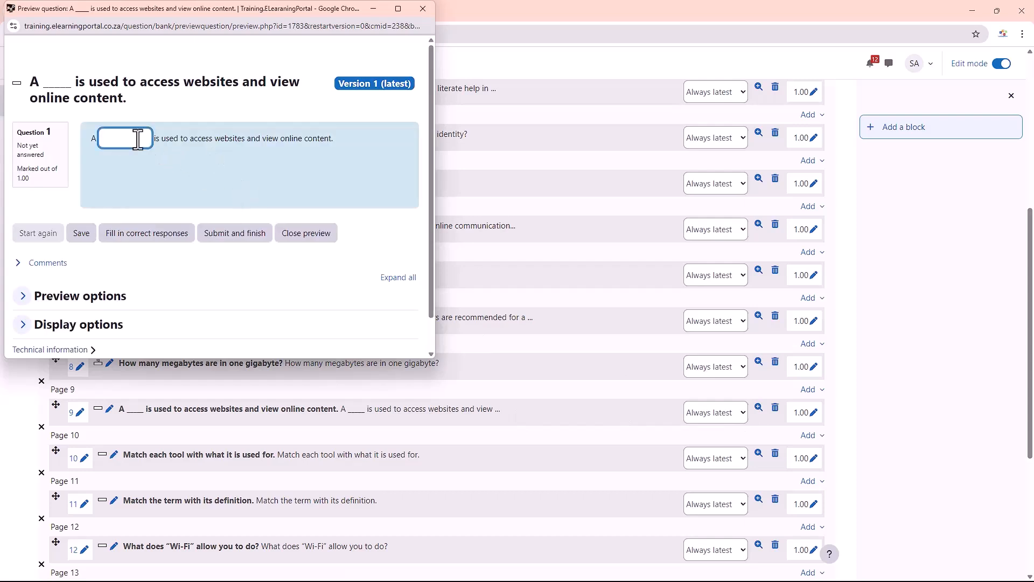
click(421, 9)
scroll(219, 415, down, 5)
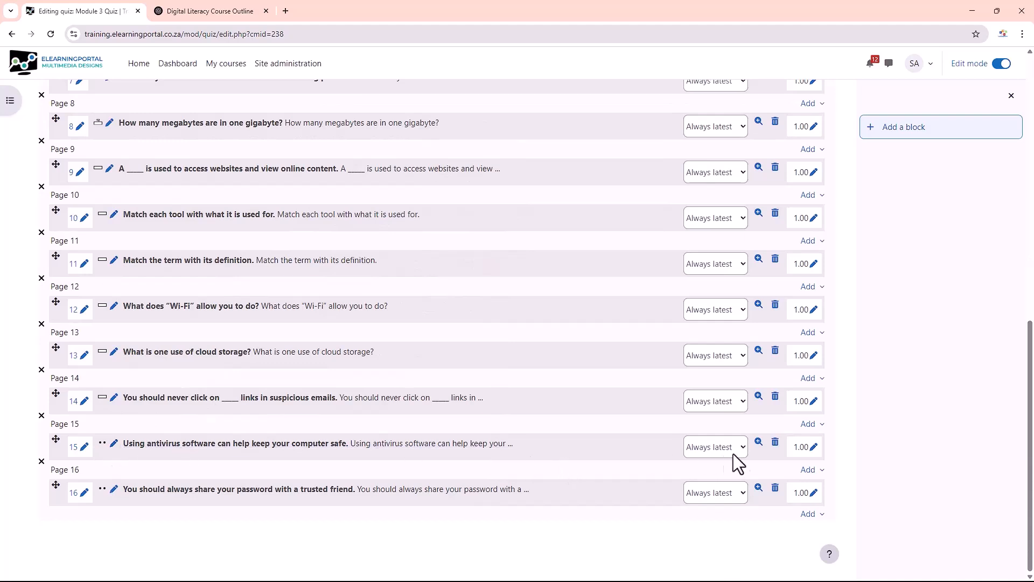
click(759, 443)
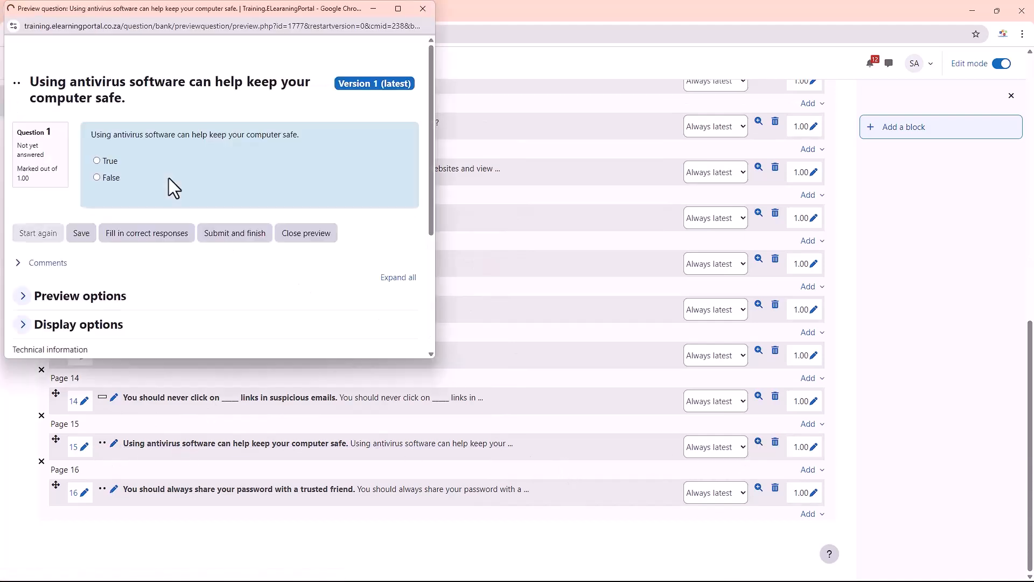
click(424, 11)
Save the quiz's maximum grade and return to the DIGLIT101 course page to check Module 3 Quiz in its section
scroll(348, 411, up, 10)
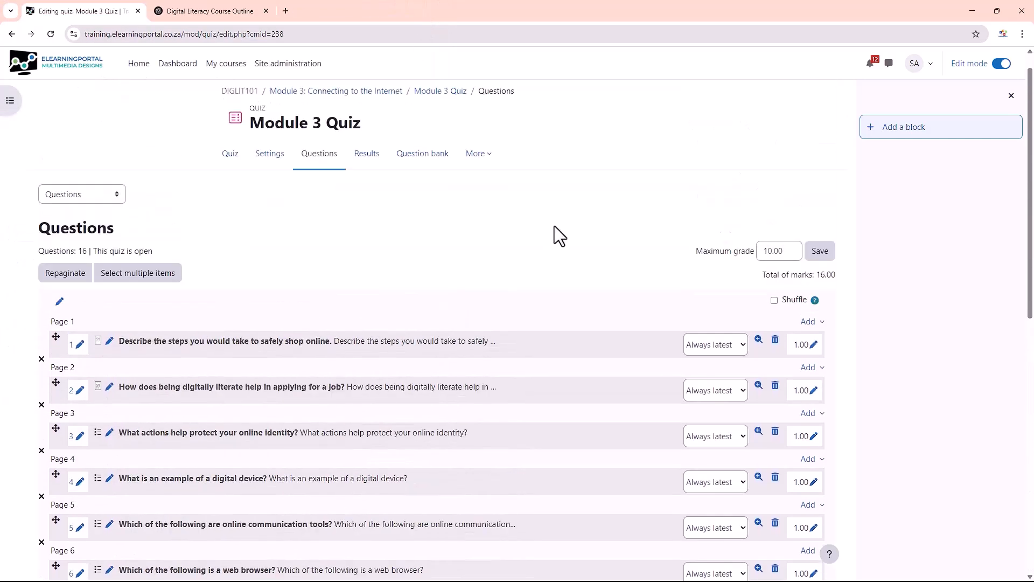
click(824, 262)
click(238, 116)
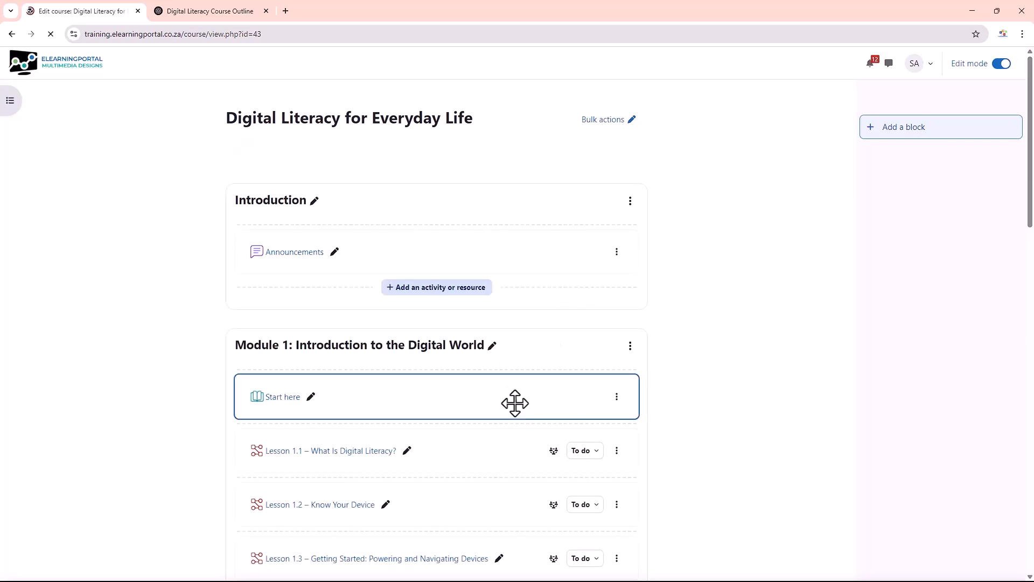
scroll(514, 401, down, 5)
scroll(475, 431, down, 1)
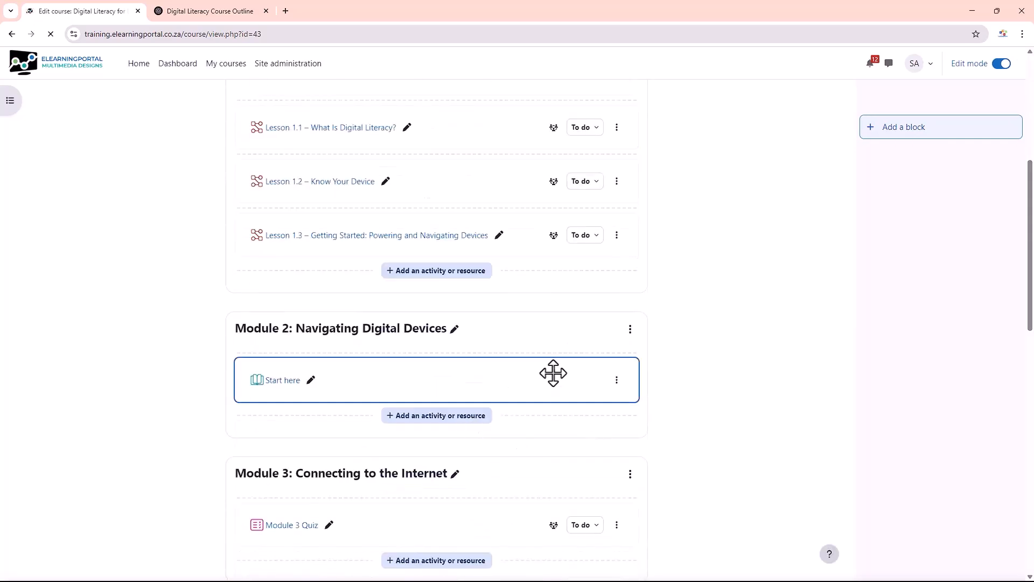
Switch to the ChatGPT conversation Digital Literacy Course Outline
click(237, 11)
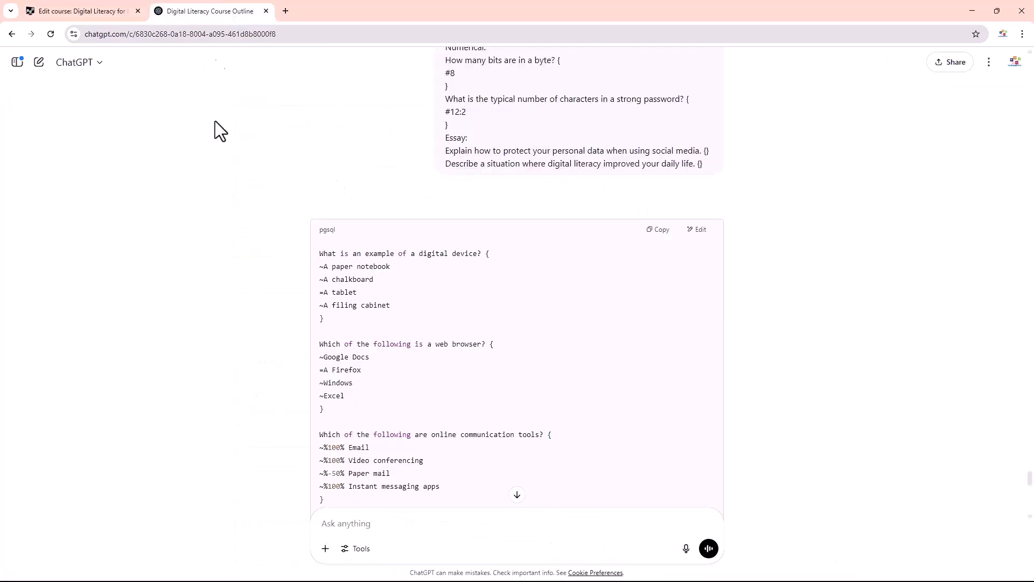